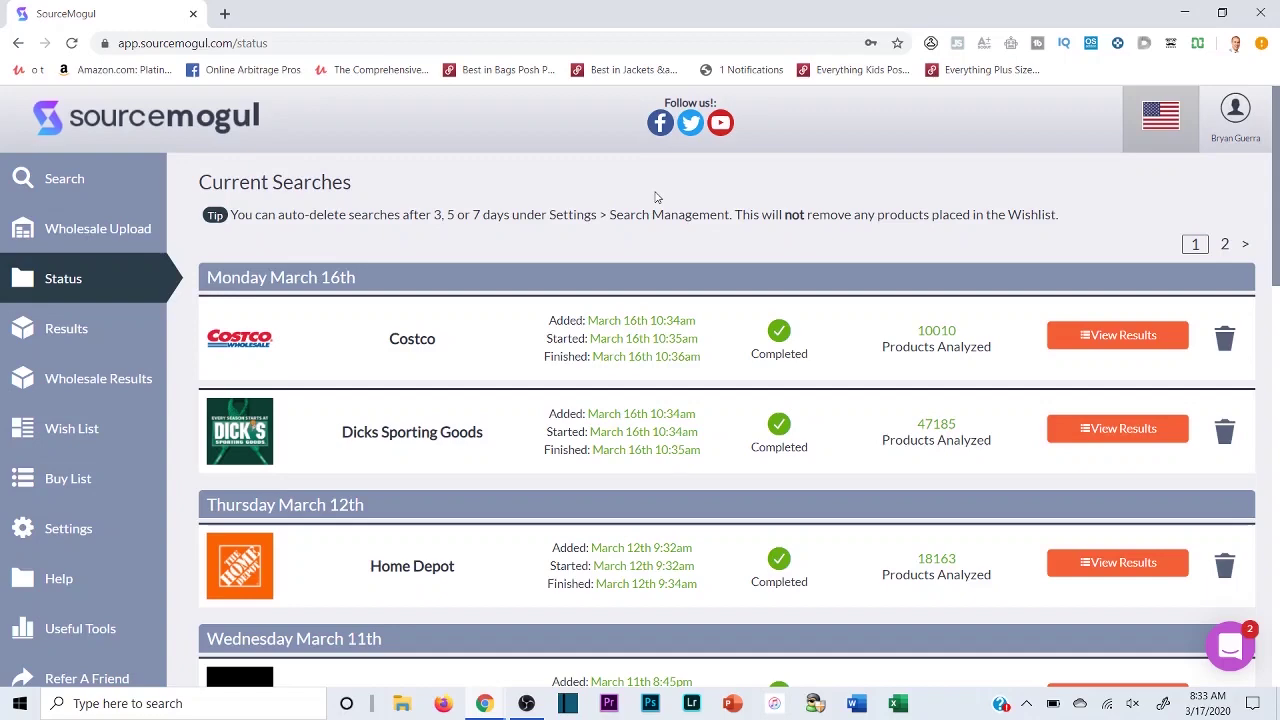
Step: Filter the Dicks Sporting Goods results to $7+ profit, sales rank 1–100,000, High match rate, buy box required
{"action": "left_click", "coordinate": [1093, 428]}
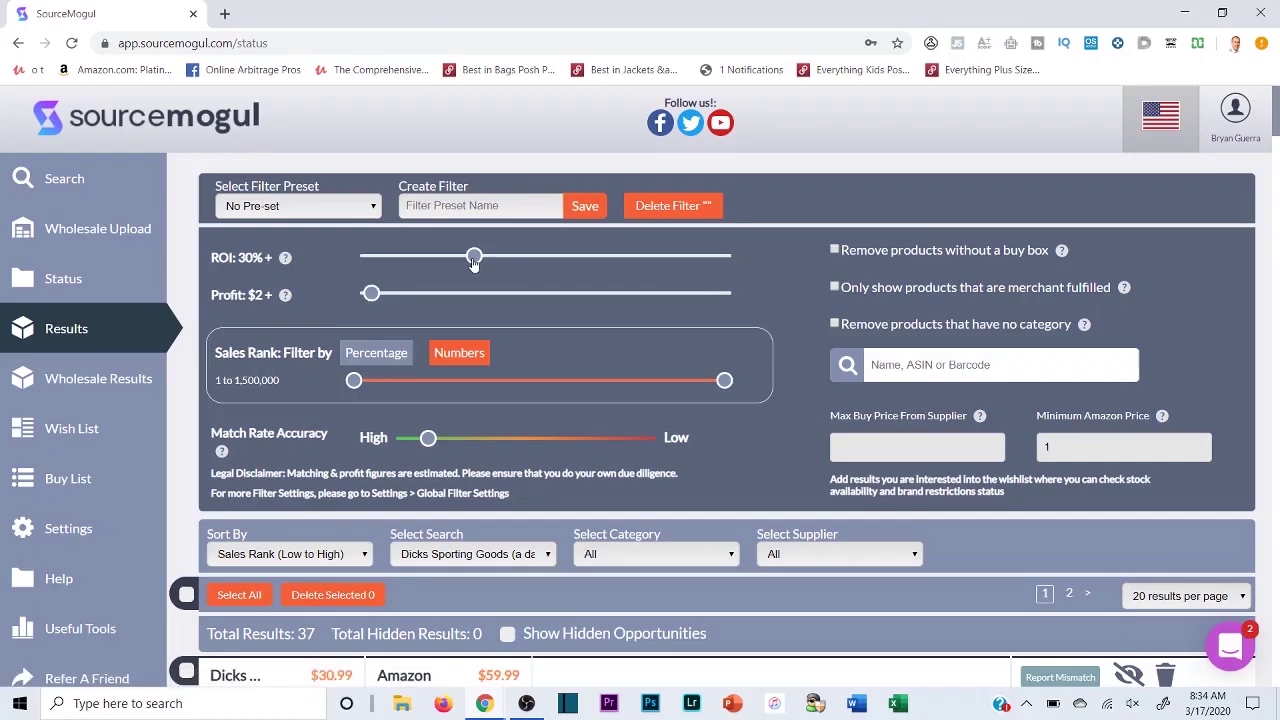
{"action": "mouse_move", "coordinate": [371, 295]}
{"action": "left_mouse_down"}
{"action": "mouse_move", "coordinate": [406, 300]}
{"action": "mouse_move", "coordinate": [389, 300]}
{"action": "left_mouse_up"}
{"action": "left_click_drag", "start_coordinate": [437, 443], "coordinate": [413, 443]}
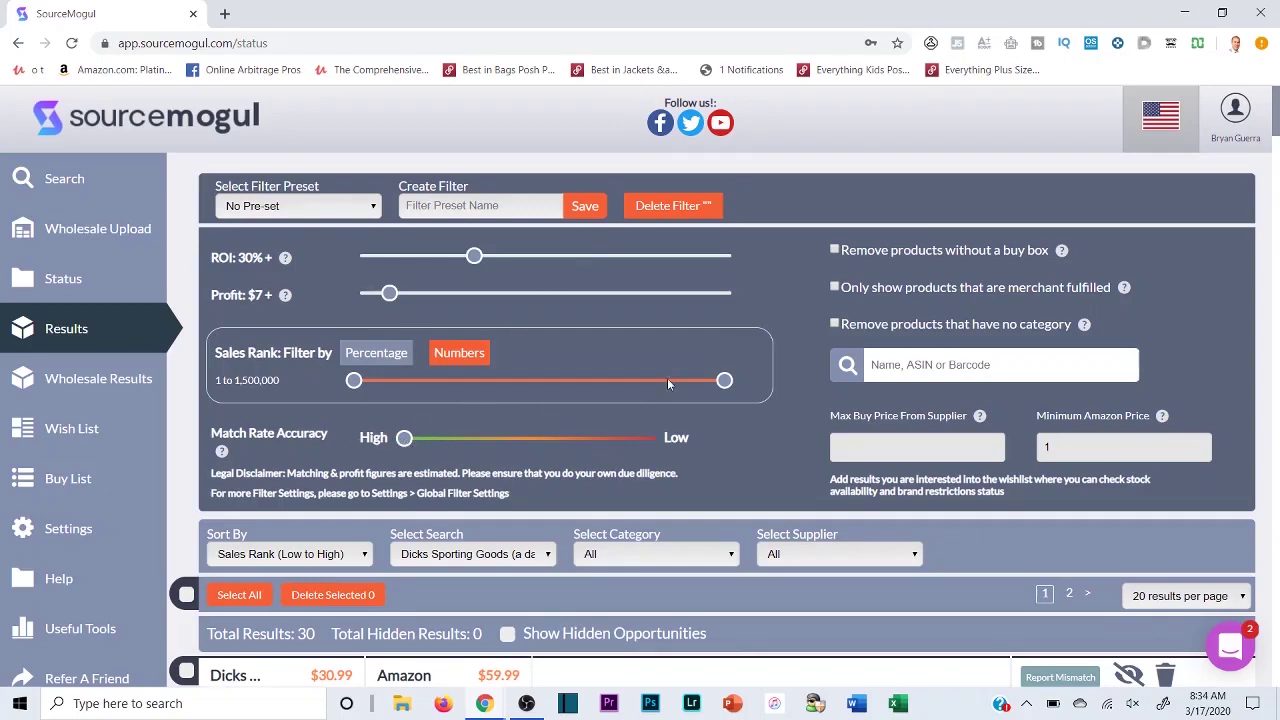
{"action": "left_click_drag", "start_coordinate": [724, 381], "coordinate": [649, 380]}
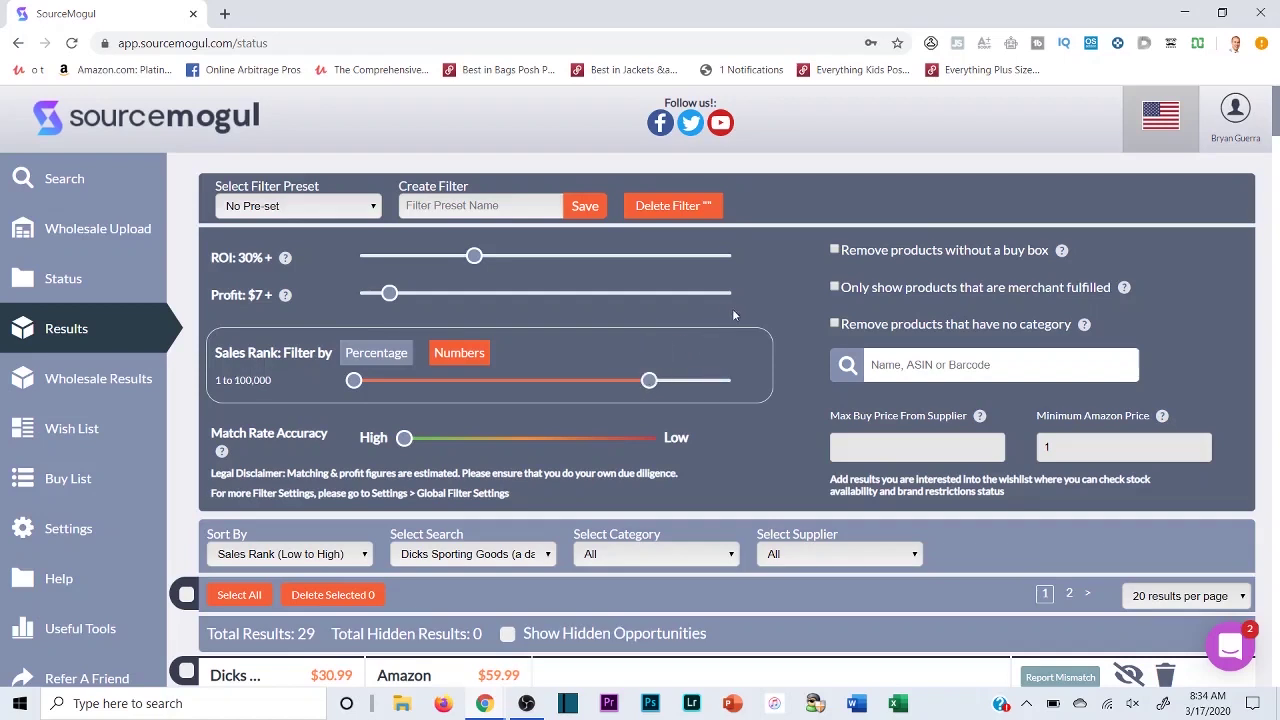
{"action": "left_click", "coordinate": [835, 250]}
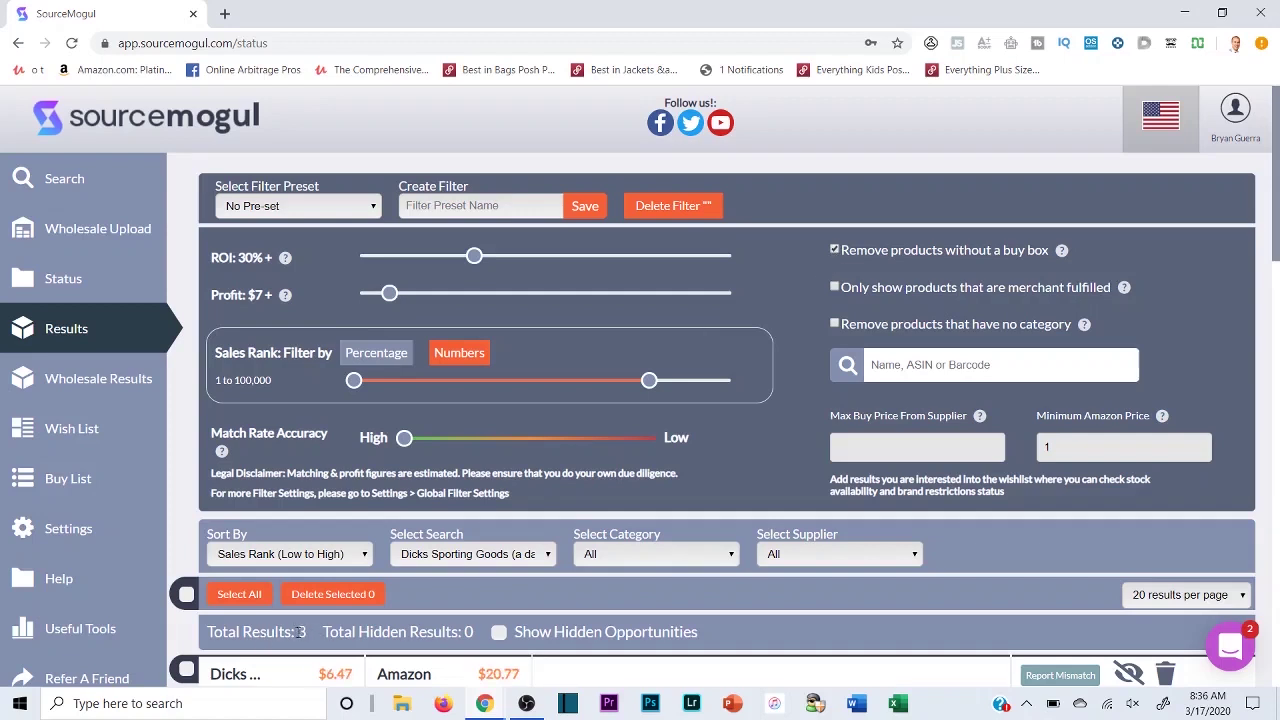
{"action": "left_click_drag", "start_coordinate": [298, 631], "coordinate": [308, 633]}
{"action": "left_click", "coordinate": [700, 269]}
Step: Scroll through the three filtered results to the $6.47 Oakland Athletics garden flag deal
{"action": "scroll", "coordinate": [502, 350], "scroll_direction": "down", "scroll_amount": 3}
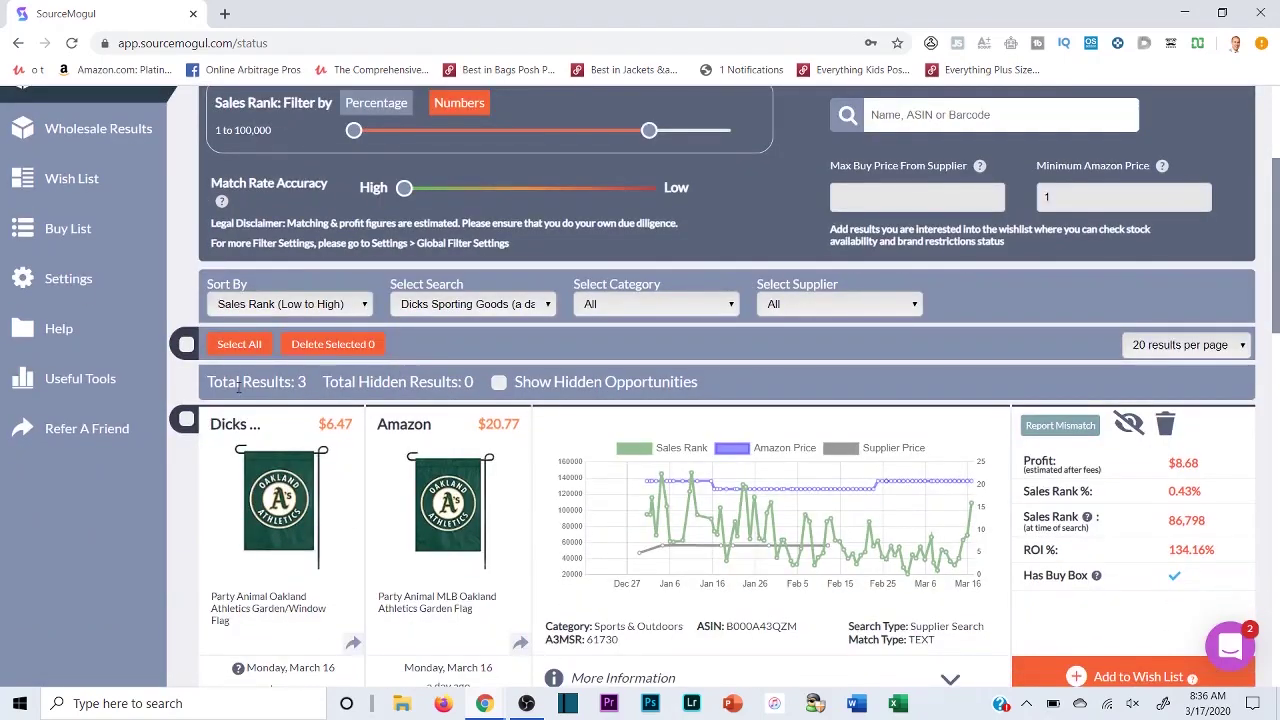
{"action": "scroll", "coordinate": [633, 217], "scroll_direction": "down", "scroll_amount": 1}
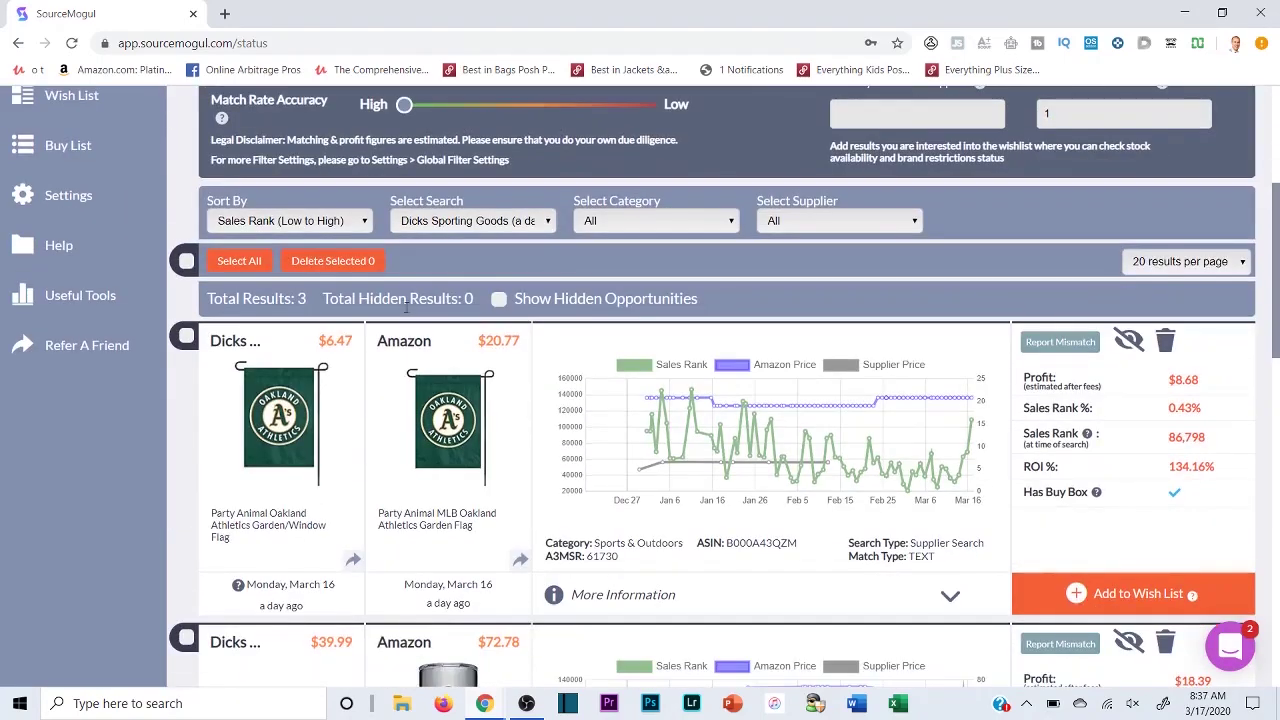
{"action": "scroll", "coordinate": [405, 311], "scroll_direction": "down", "scroll_amount": 1}
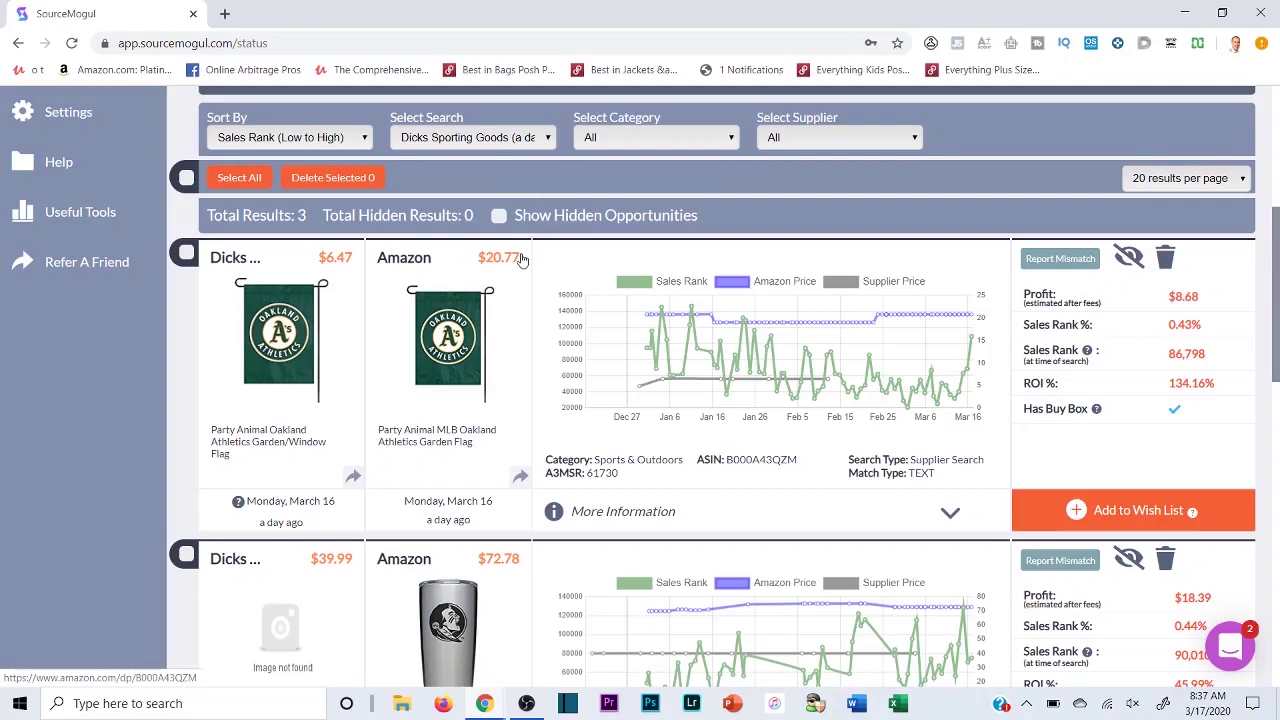
{"action": "scroll", "coordinate": [424, 250], "scroll_direction": "up", "scroll_amount": 4}
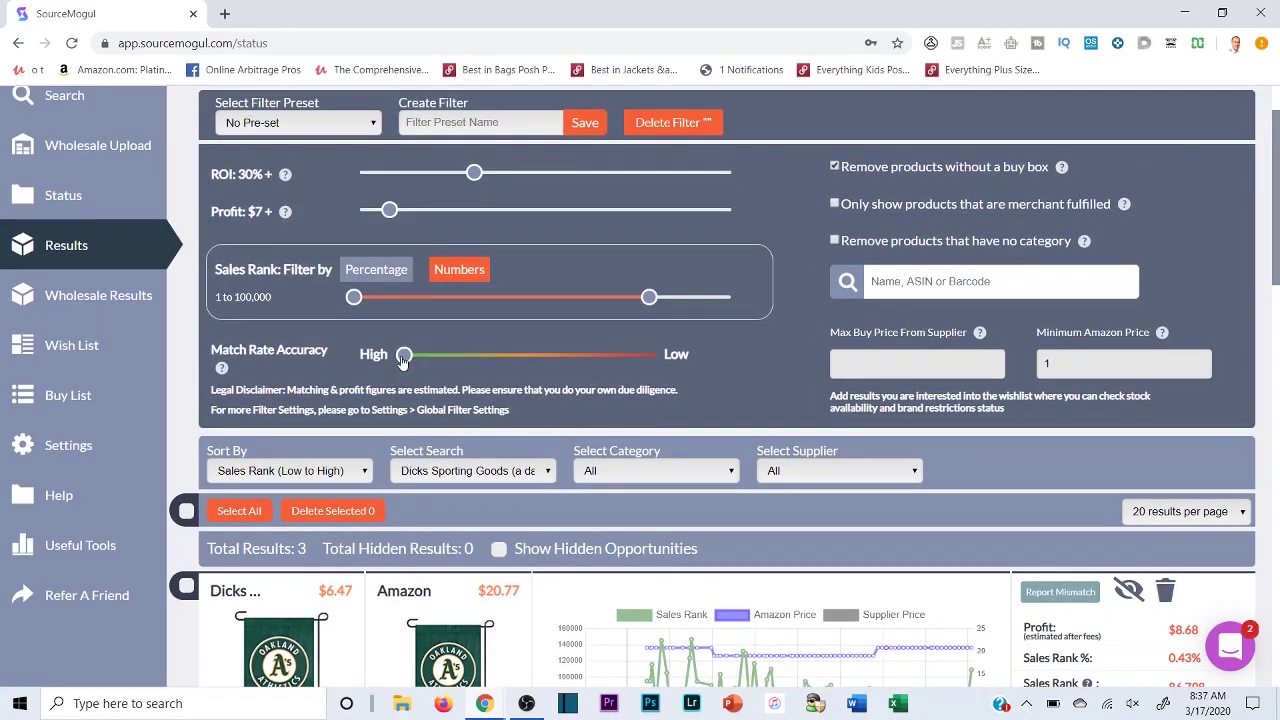
{"action": "scroll", "coordinate": [432, 612], "scroll_direction": "down", "scroll_amount": 1}
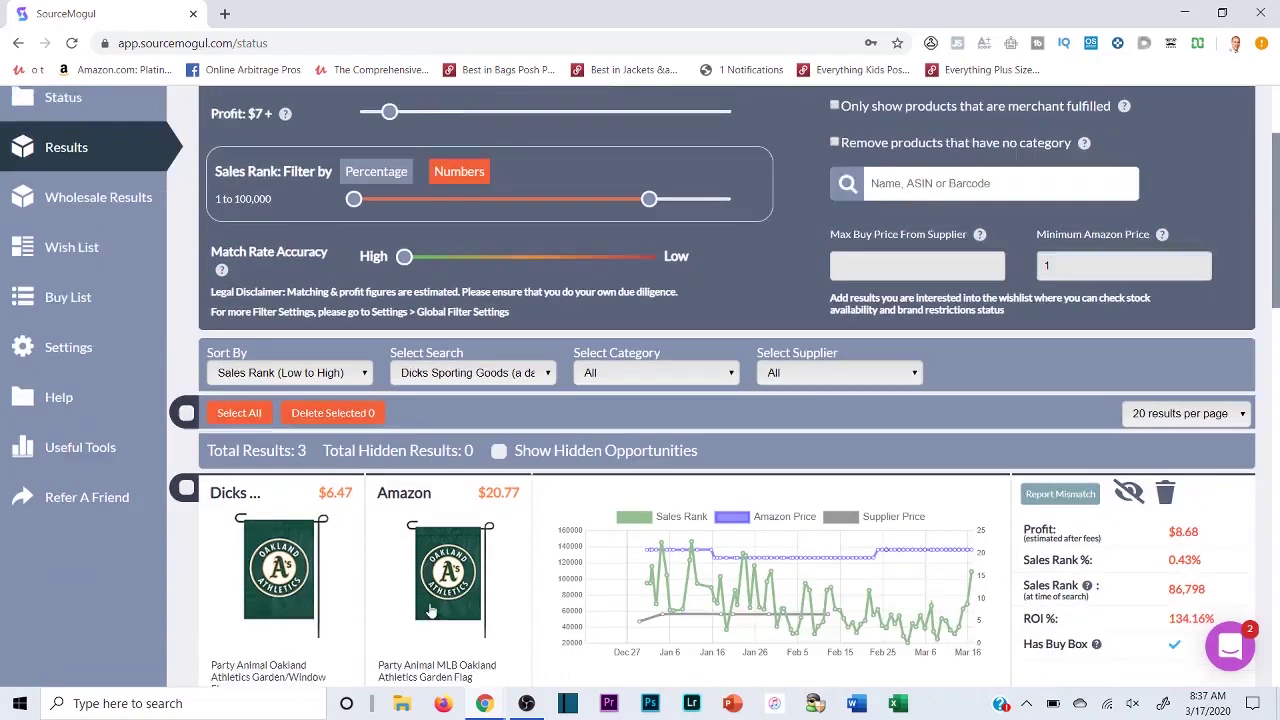
{"action": "scroll", "coordinate": [432, 612], "scroll_direction": "down", "scroll_amount": 2}
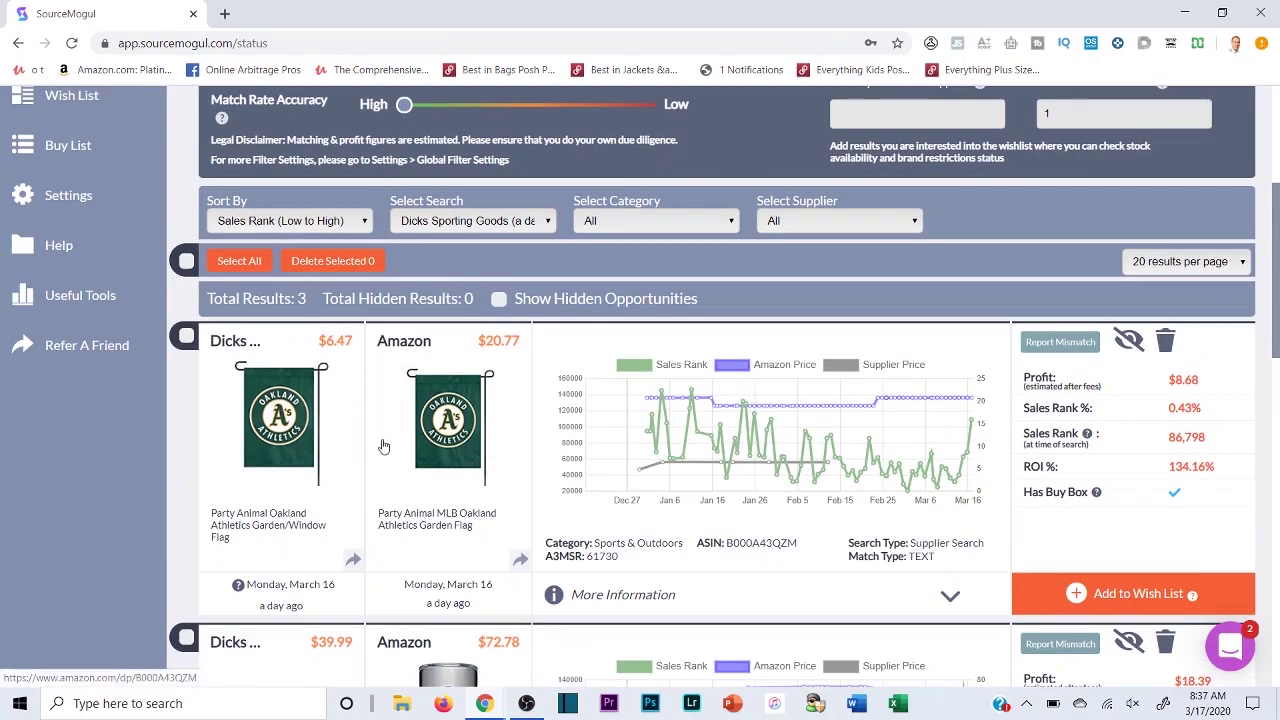
{"action": "scroll", "coordinate": [423, 412], "scroll_direction": "up", "scroll_amount": 1}
{"action": "scroll", "coordinate": [398, 332], "scroll_direction": "down", "scroll_amount": 3}
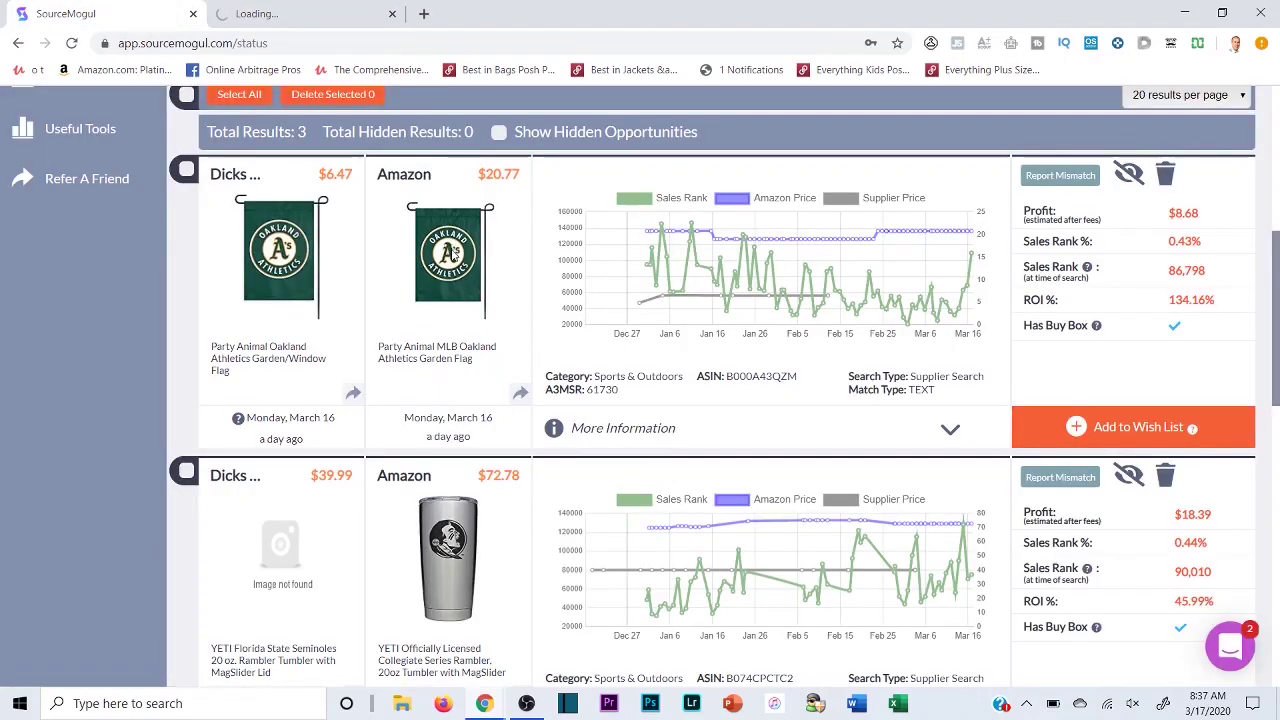
Step: Open the flag's matching Amazon listing and compare it with the Dick's page, dismissing the location prompt
{"action": "left_click", "coordinate": [450, 252]}
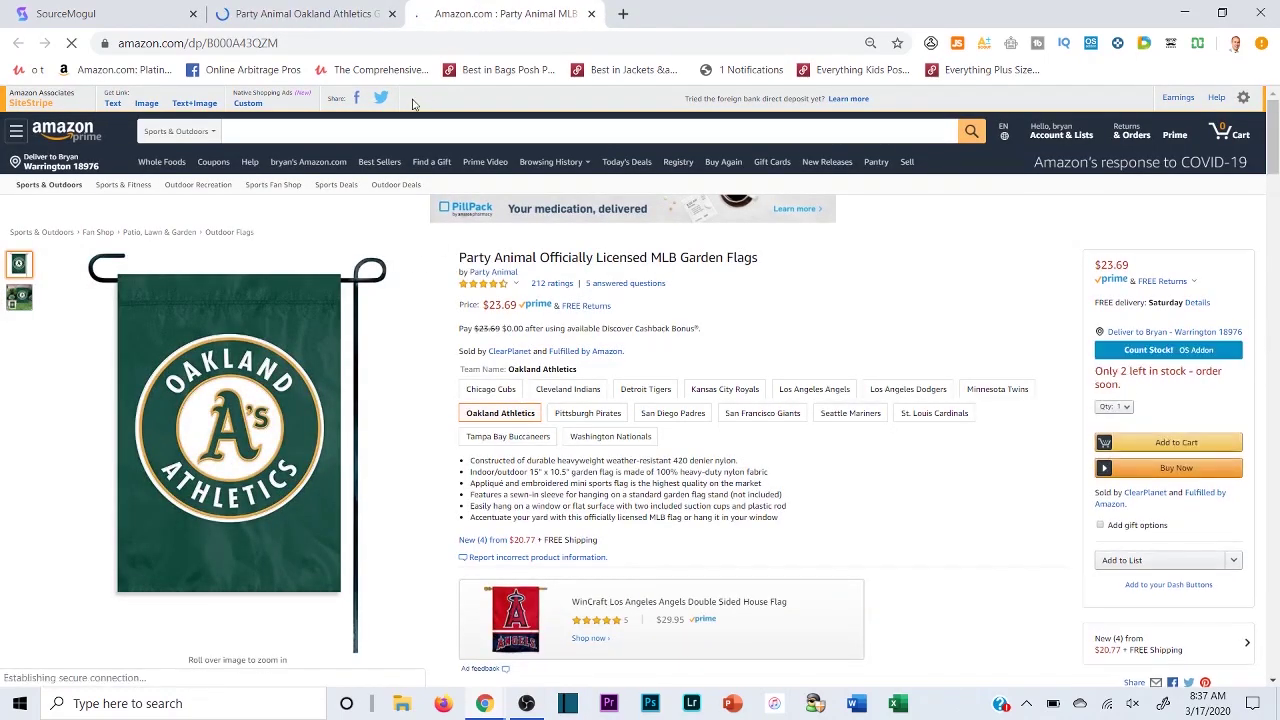
{"action": "left_click", "coordinate": [312, 13]}
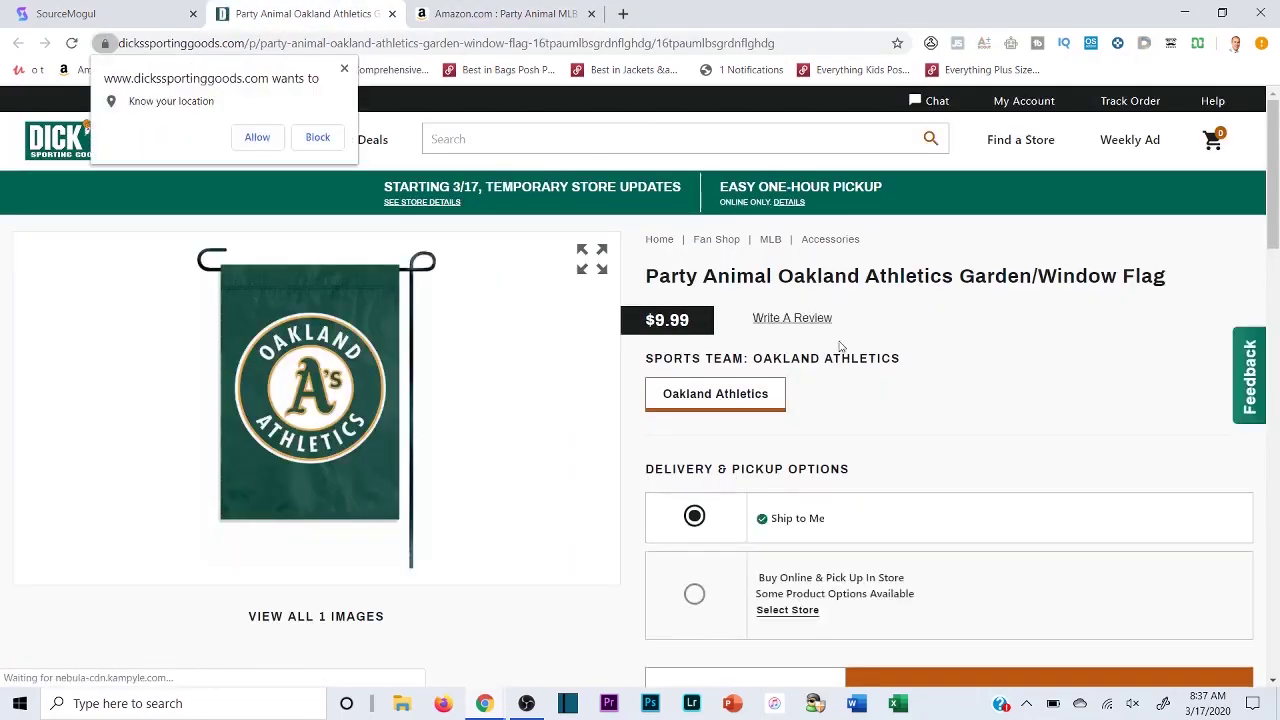
{"action": "scroll", "coordinate": [700, 370], "scroll_direction": "down", "scroll_amount": 8}
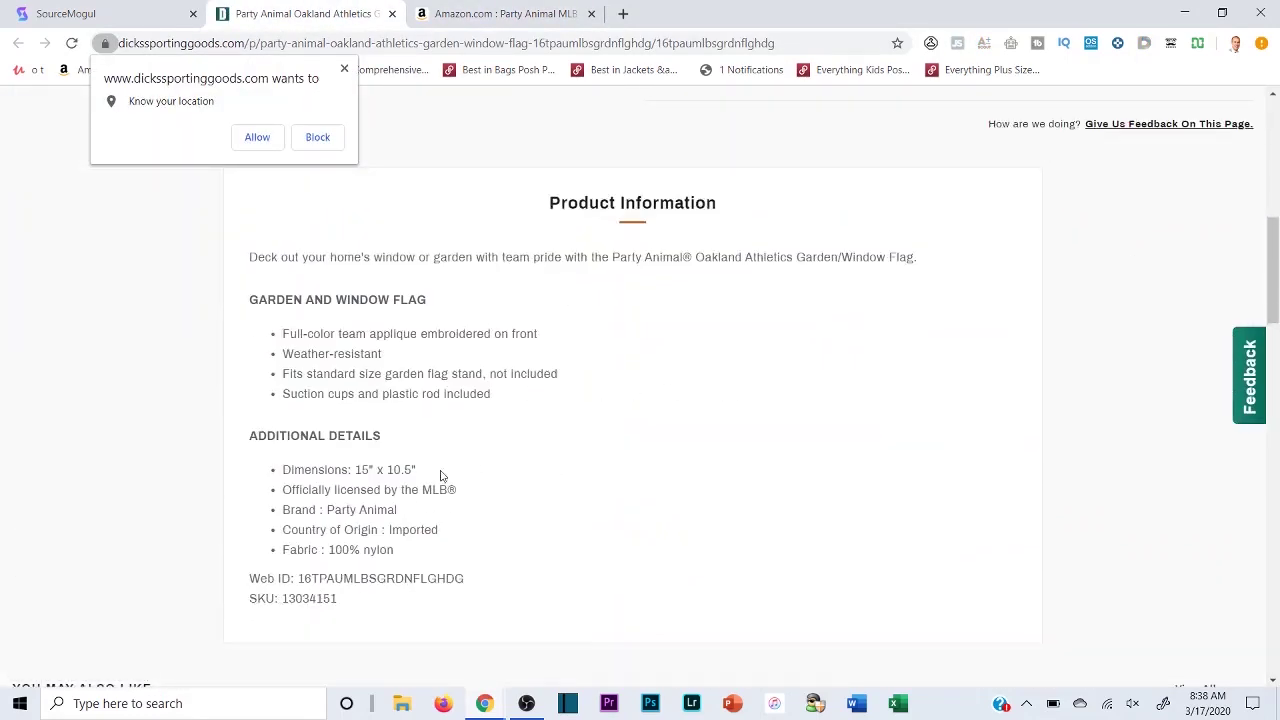
{"action": "left_click", "coordinate": [505, 13]}
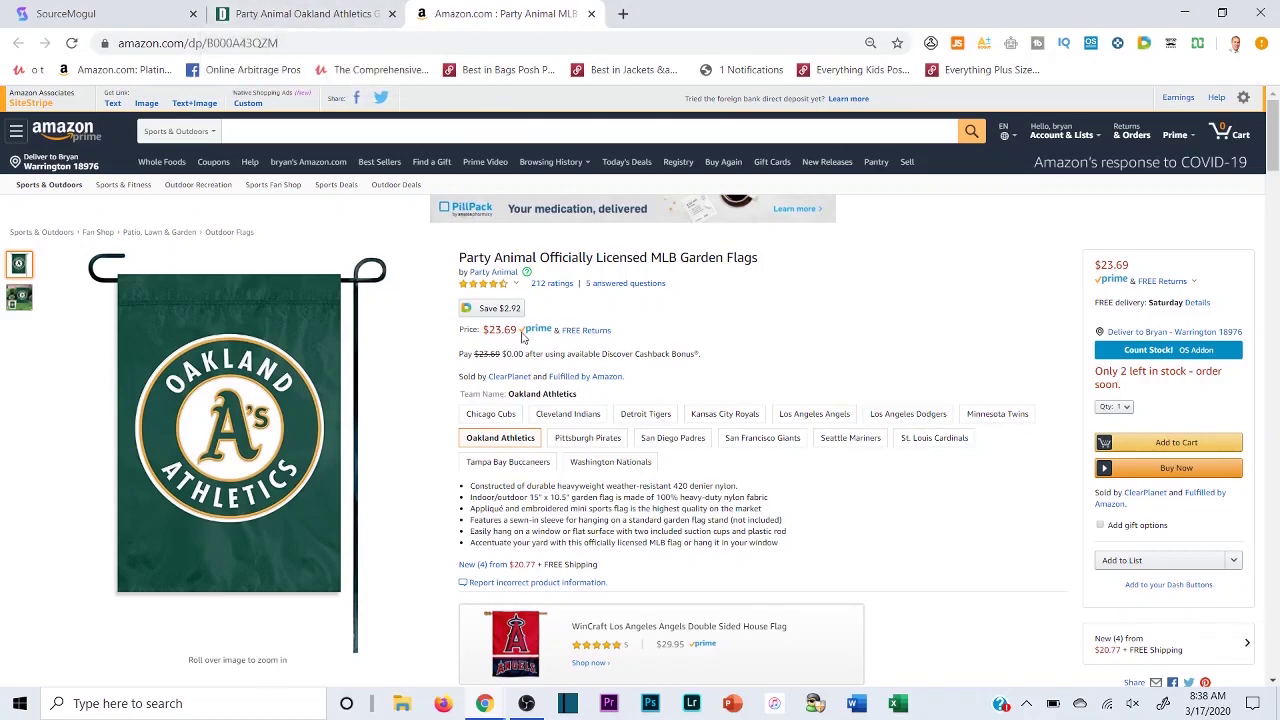
{"action": "key", "text": "ctrl+shift+Tab"}
{"action": "scroll", "coordinate": [621, 485], "scroll_direction": "up", "scroll_amount": 10}
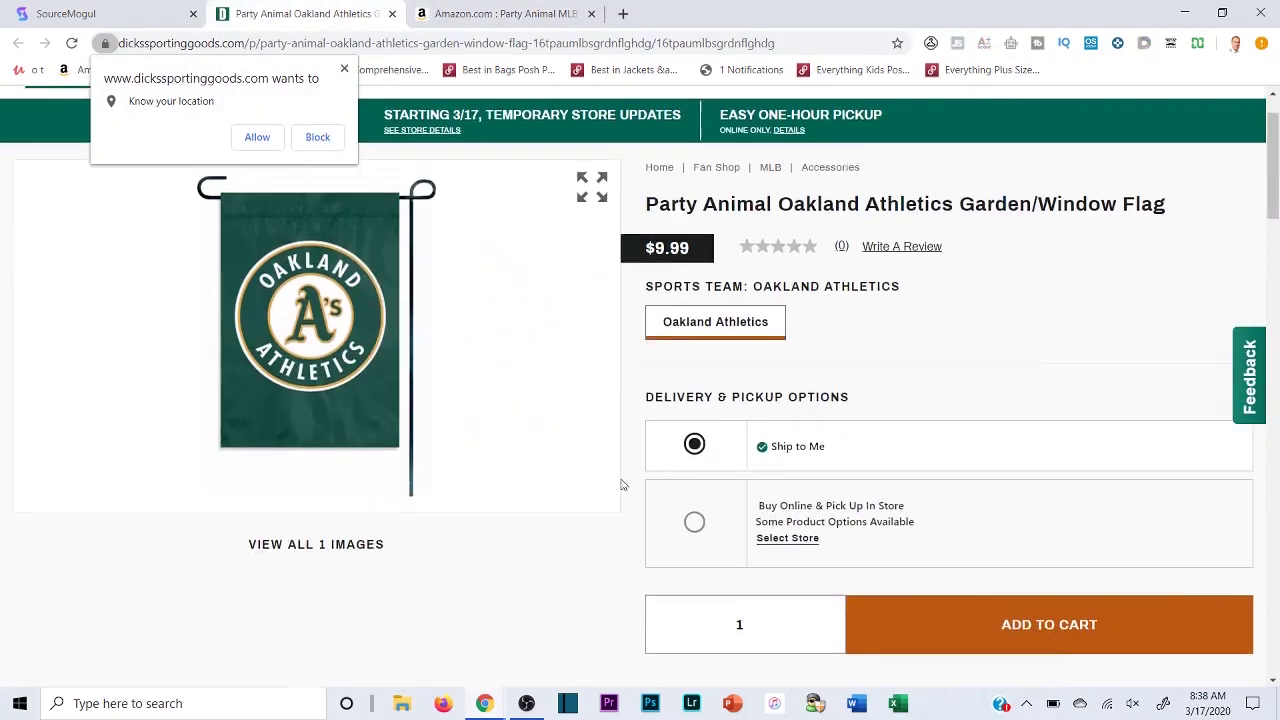
{"action": "scroll", "coordinate": [621, 485], "scroll_direction": "up", "scroll_amount": 1}
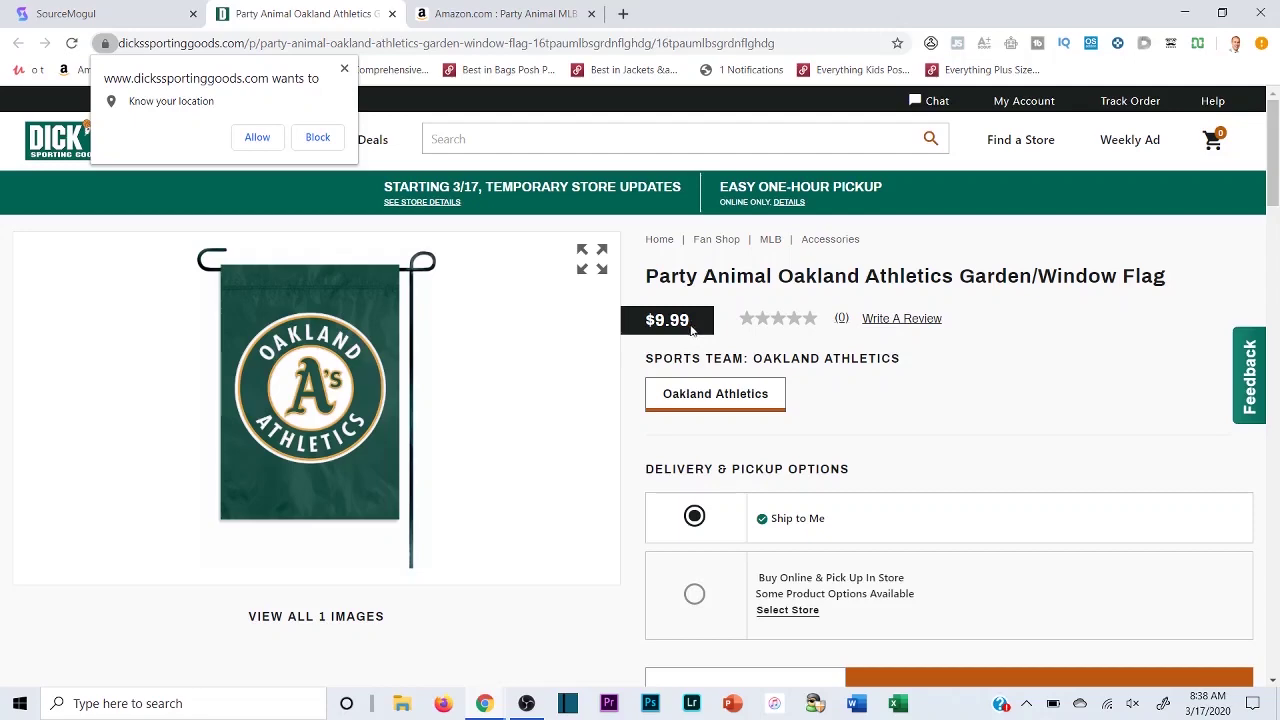
{"action": "left_click", "coordinate": [344, 68]}
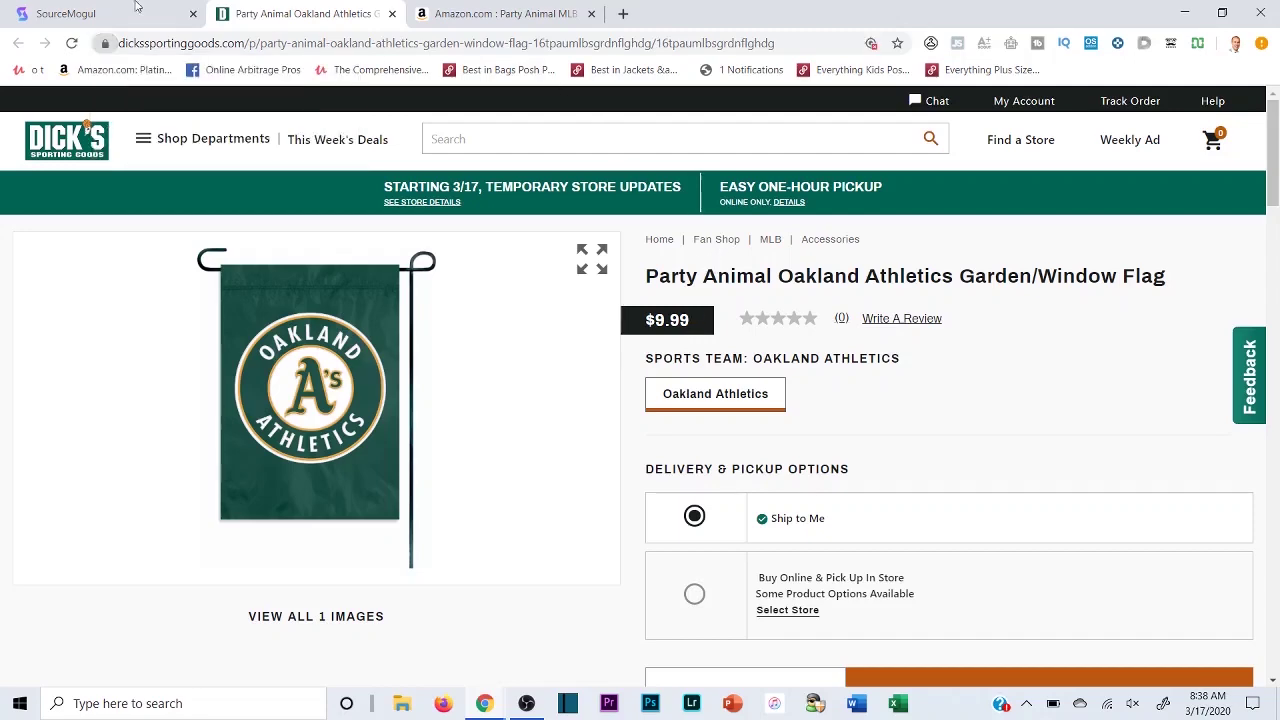
Step: Reopen the flag's Dick's page, close Amazon's comparison popup, and compare $9.99 against $23.69
{"action": "key", "text": "ctrl+shift+Tab"}
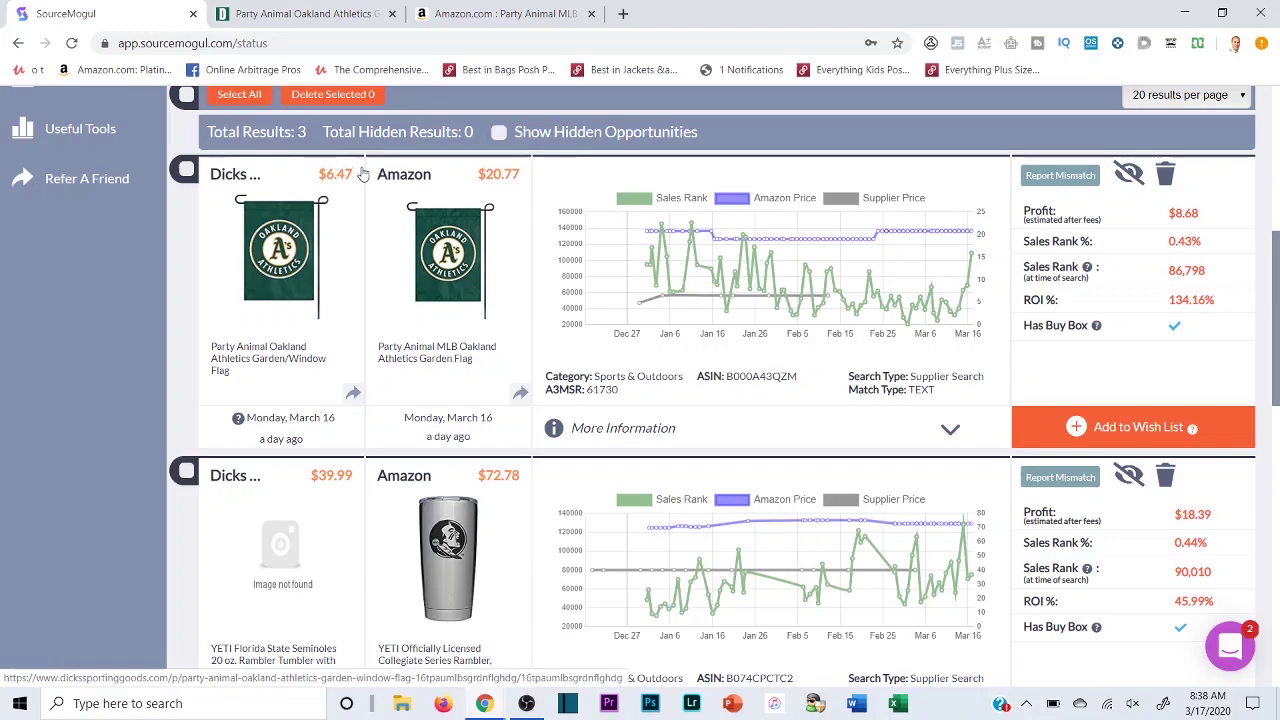
{"action": "scroll", "coordinate": [419, 256], "scroll_direction": "up", "scroll_amount": 1}
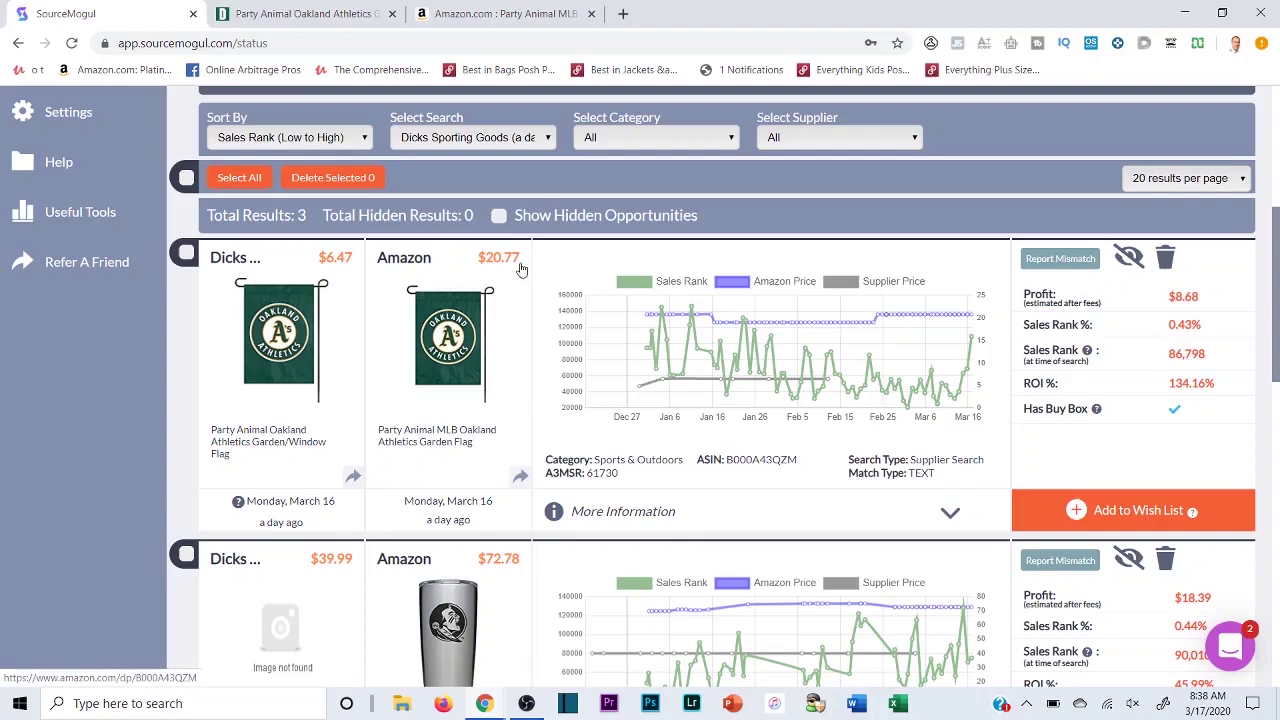
{"action": "left_click", "coordinate": [348, 265]}
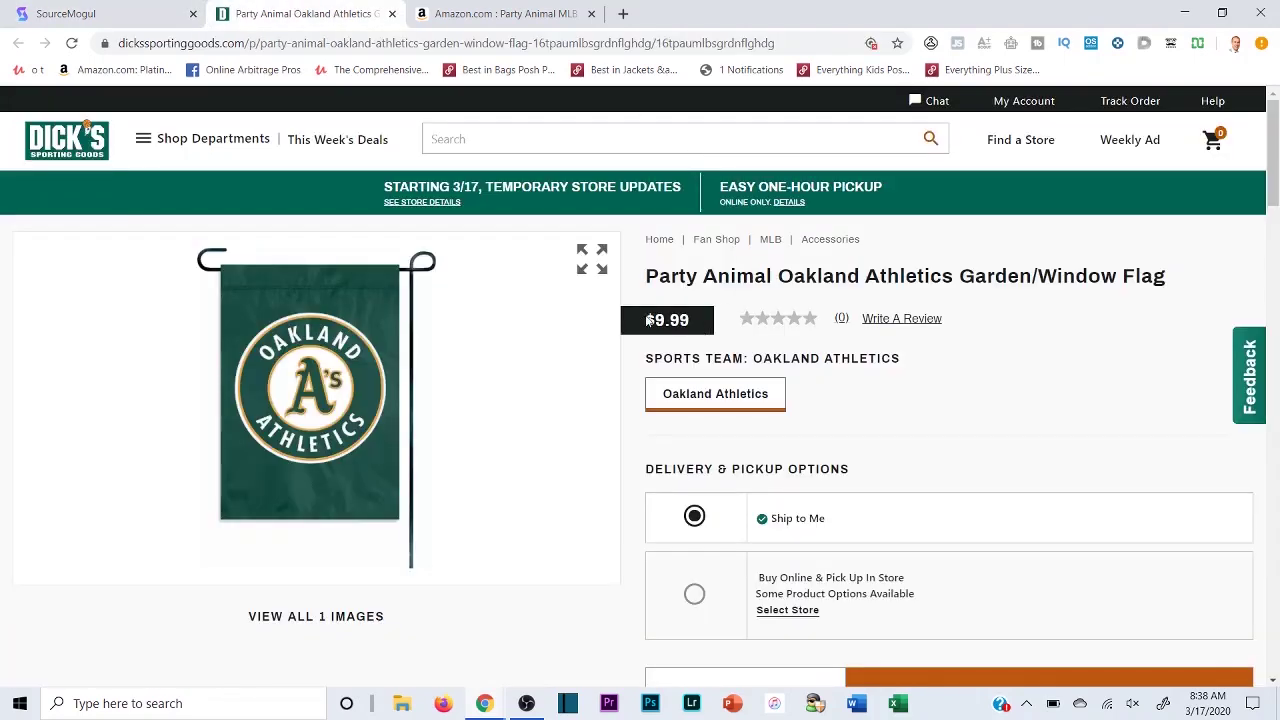
{"action": "left_click", "coordinate": [480, 13]}
{"action": "mouse_move", "coordinate": [516, 322]}
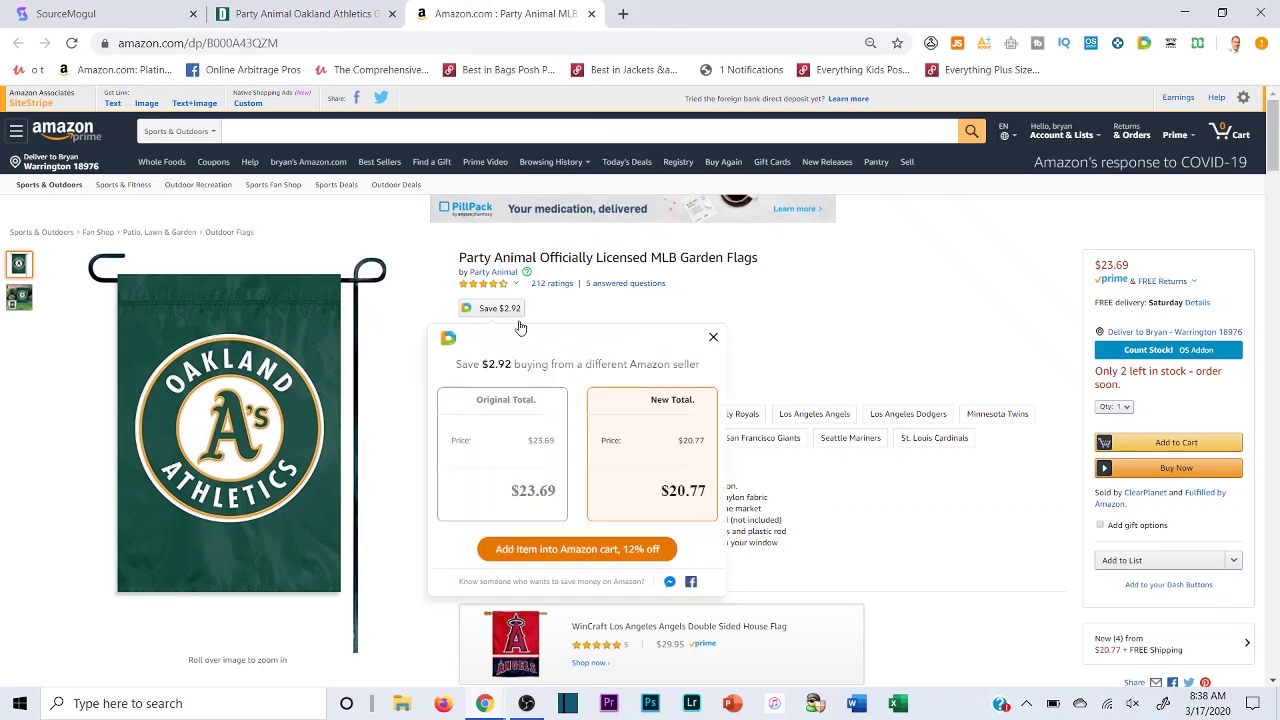
{"action": "left_click", "coordinate": [713, 338]}
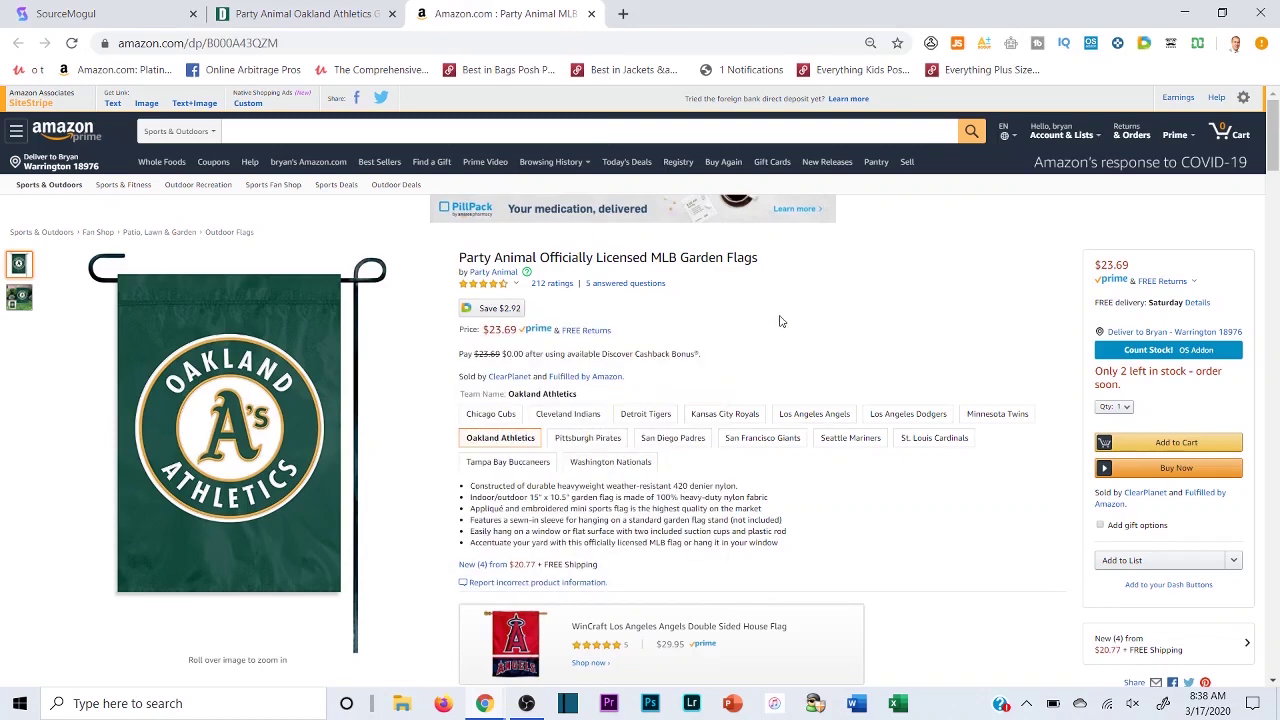
{"action": "left_click", "coordinate": [247, 8]}
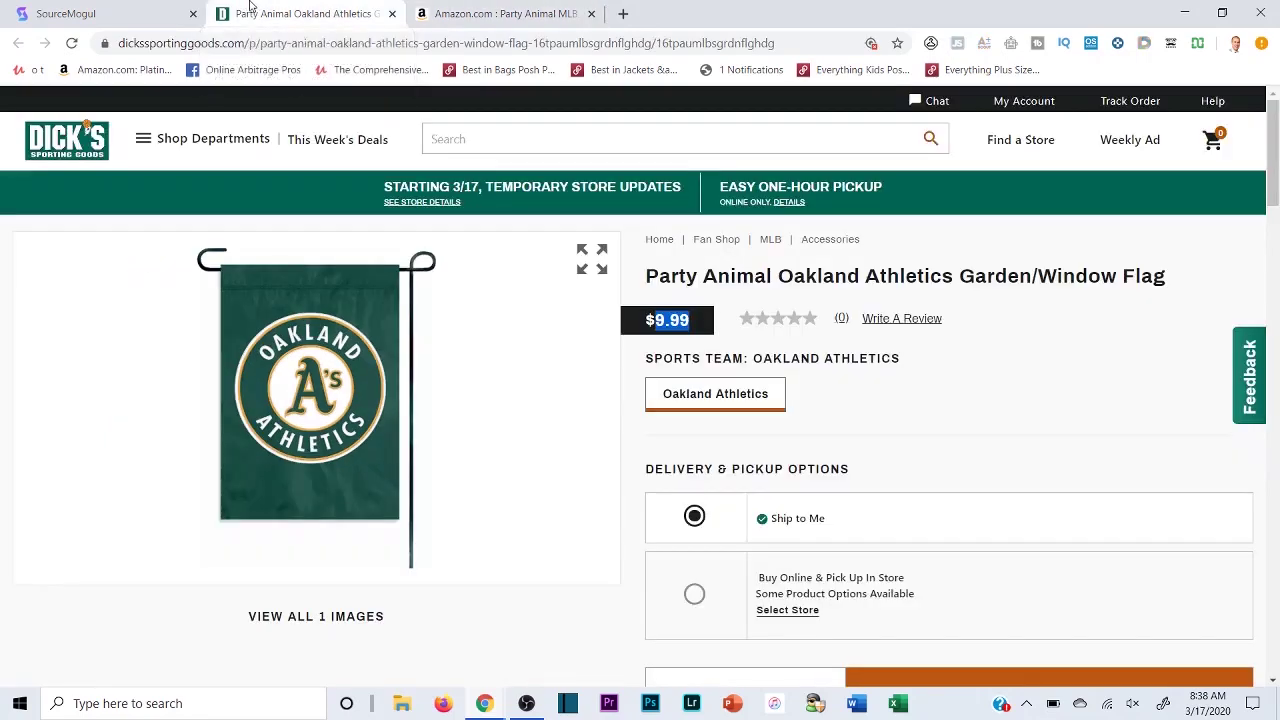
{"action": "left_click", "coordinate": [150, 12]}
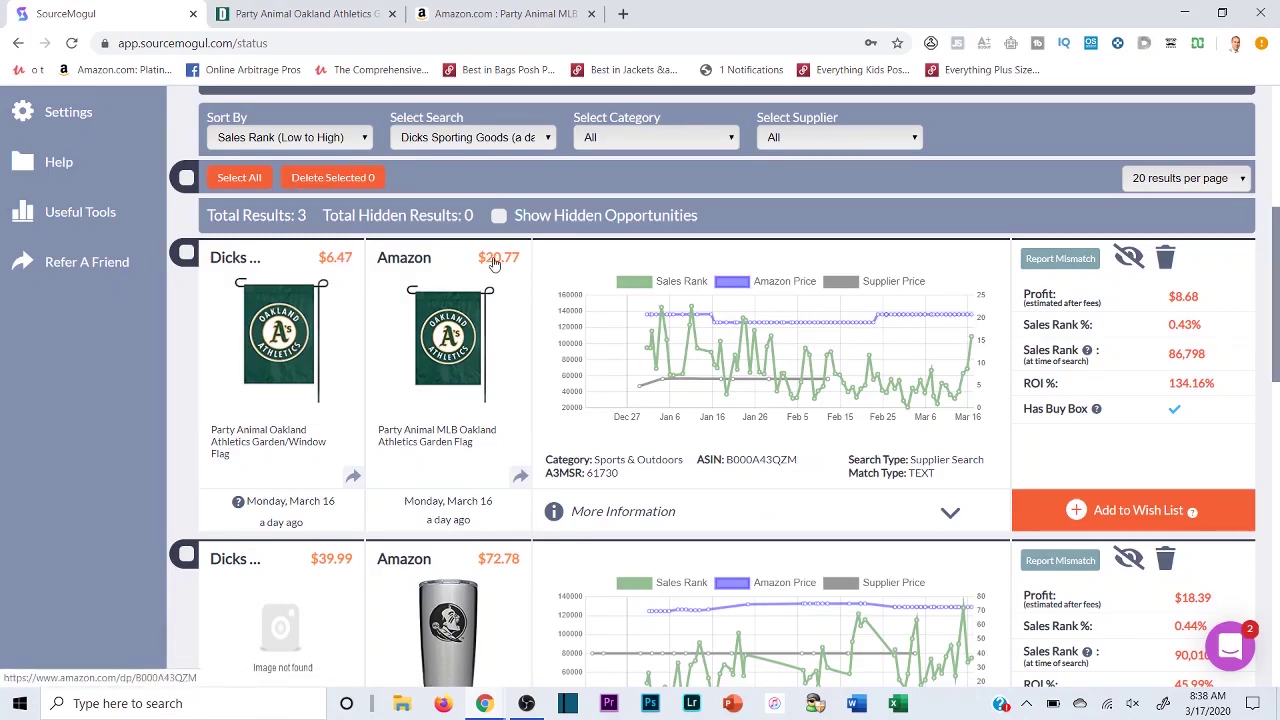
{"action": "left_click", "coordinate": [300, 13]}
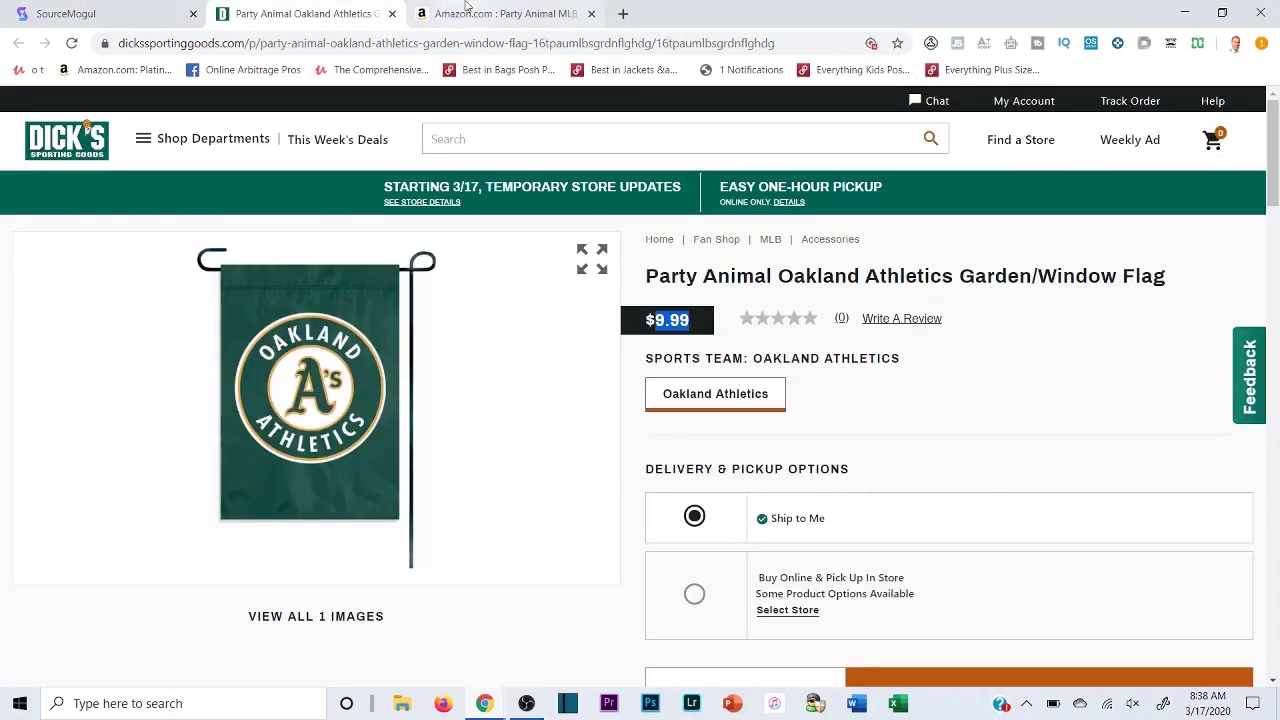
Step: Copy the flag's ASIN B000A43QZM from Amazon's product details
{"action": "left_click", "coordinate": [500, 13]}
{"action": "scroll", "coordinate": [494, 400], "scroll_direction": "down", "scroll_amount": 4}
{"action": "scroll", "coordinate": [507, 443], "scroll_direction": "down", "scroll_amount": 12}
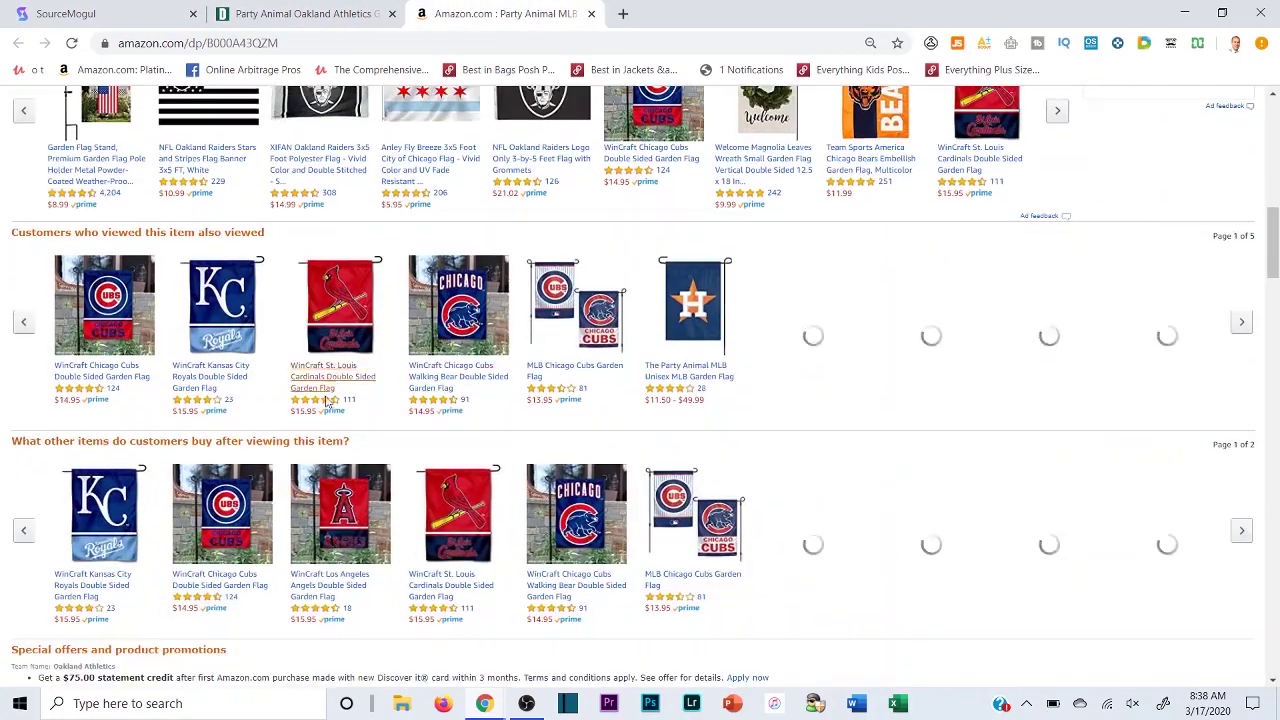
{"action": "scroll", "coordinate": [300, 410], "scroll_direction": "up", "scroll_amount": 1}
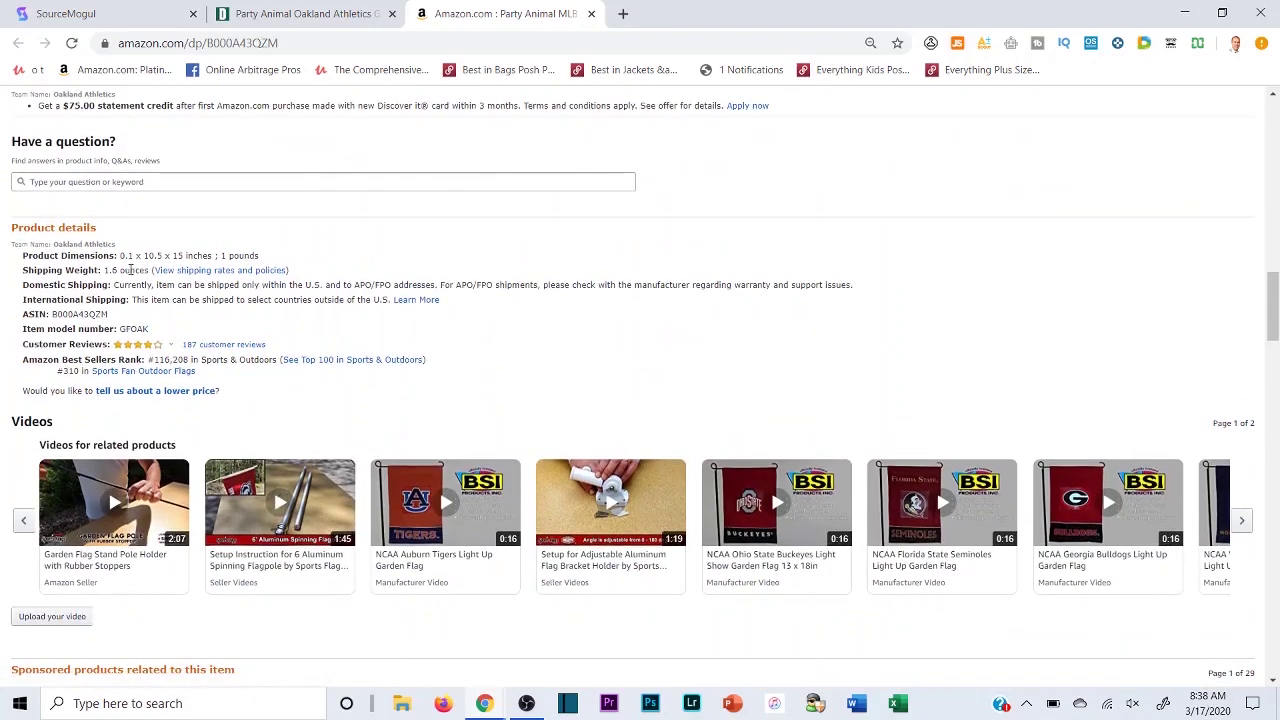
{"action": "double_click", "coordinate": [80, 314]}
{"action": "right_click", "coordinate": [98, 317]}
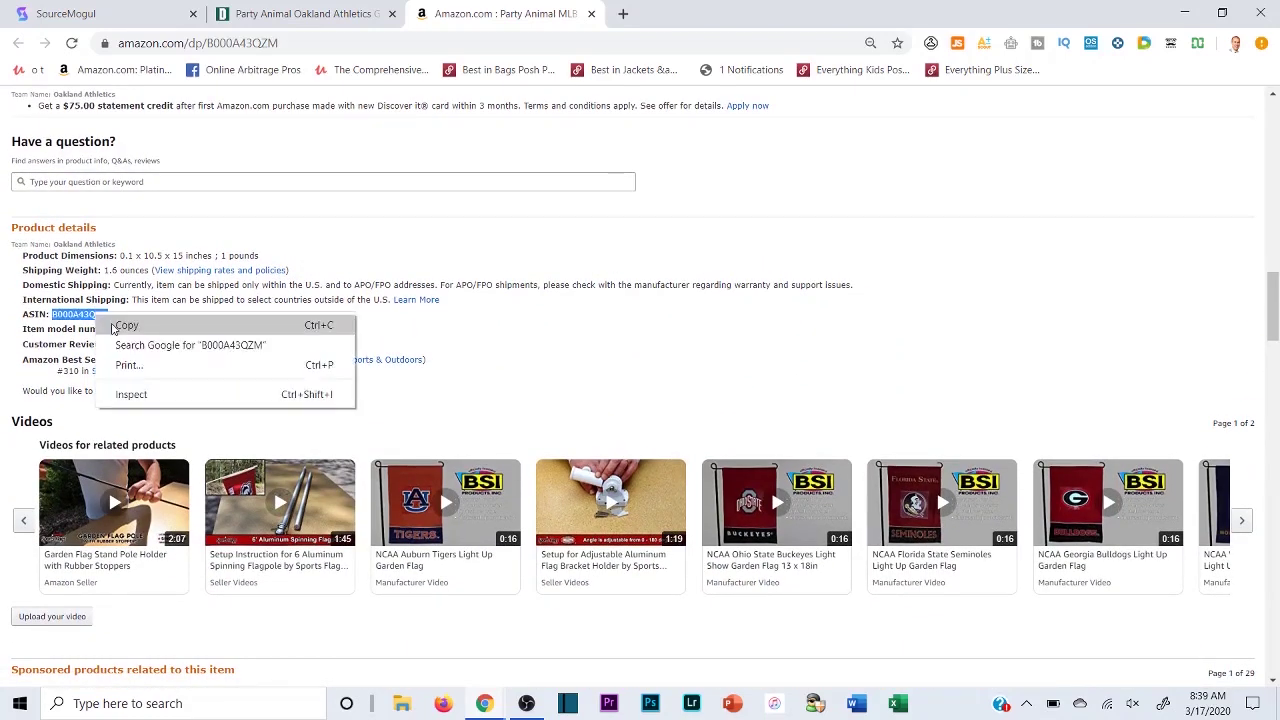
{"action": "left_click", "coordinate": [118, 326]}
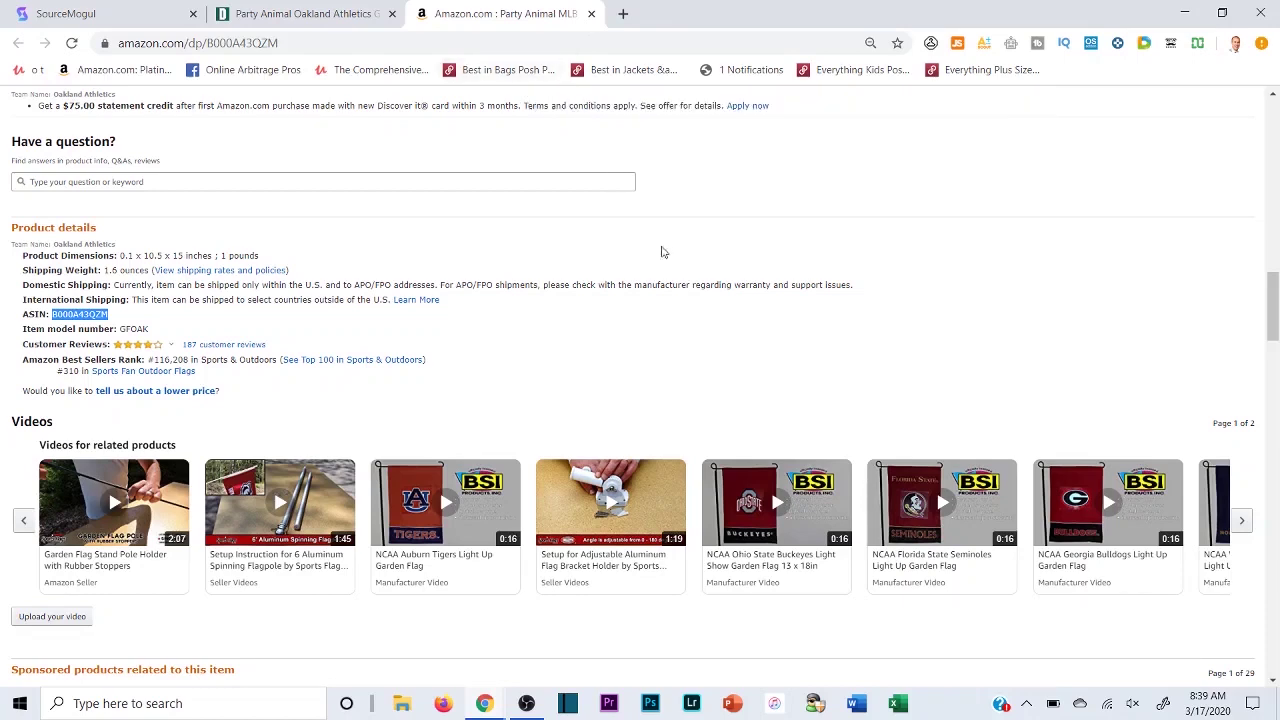
Step: Note the flag's #116,208 sales rank and return to the SourceMogul results
{"action": "left_click", "coordinate": [610, 240]}
{"action": "left_click_drag", "start_coordinate": [154, 362], "coordinate": [190, 360]}
{"action": "left_click", "coordinate": [193, 360]}
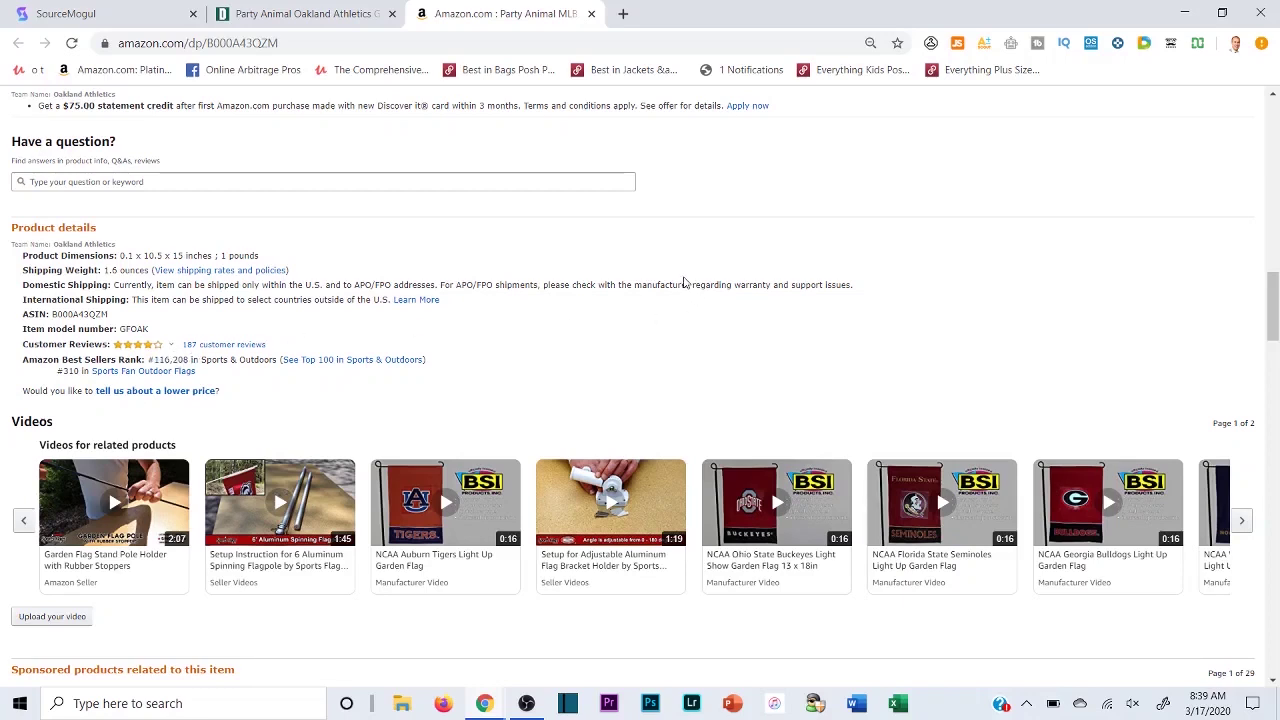
{"action": "left_click", "coordinate": [70, 13]}
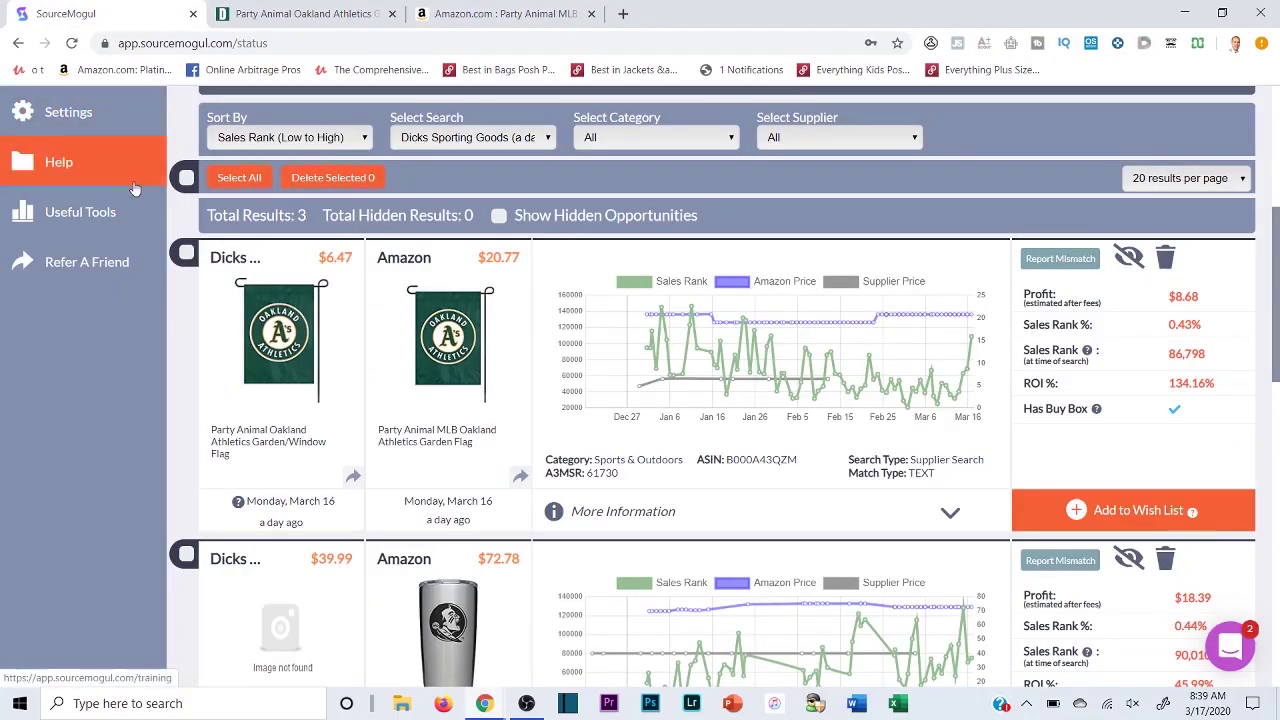
Step: Open SourceMogul's Status page in a new tab showing the completed Dicks Sporting Goods scan
{"action": "scroll", "coordinate": [135, 188], "scroll_direction": "up", "scroll_amount": 5}
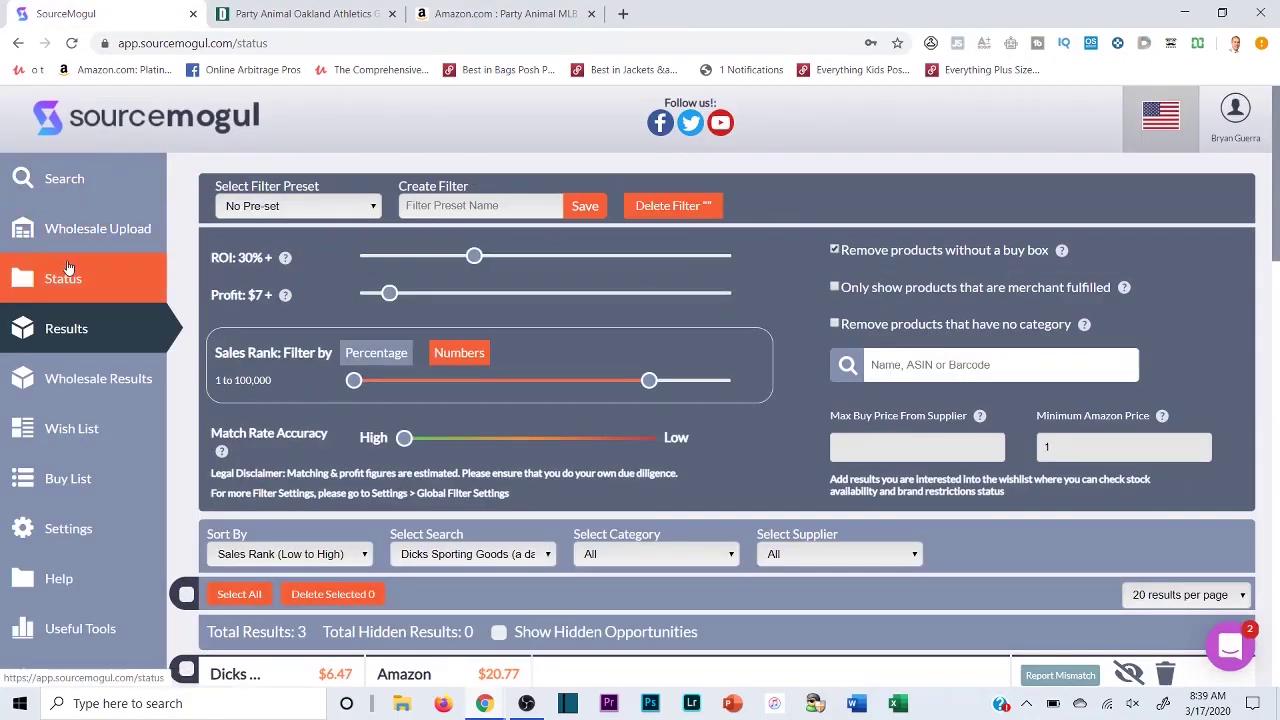
{"action": "right_click", "coordinate": [68, 268]}
{"action": "left_click", "coordinate": [78, 275]}
{"action": "left_click_drag", "start_coordinate": [350, 11], "coordinate": [655, 45]}
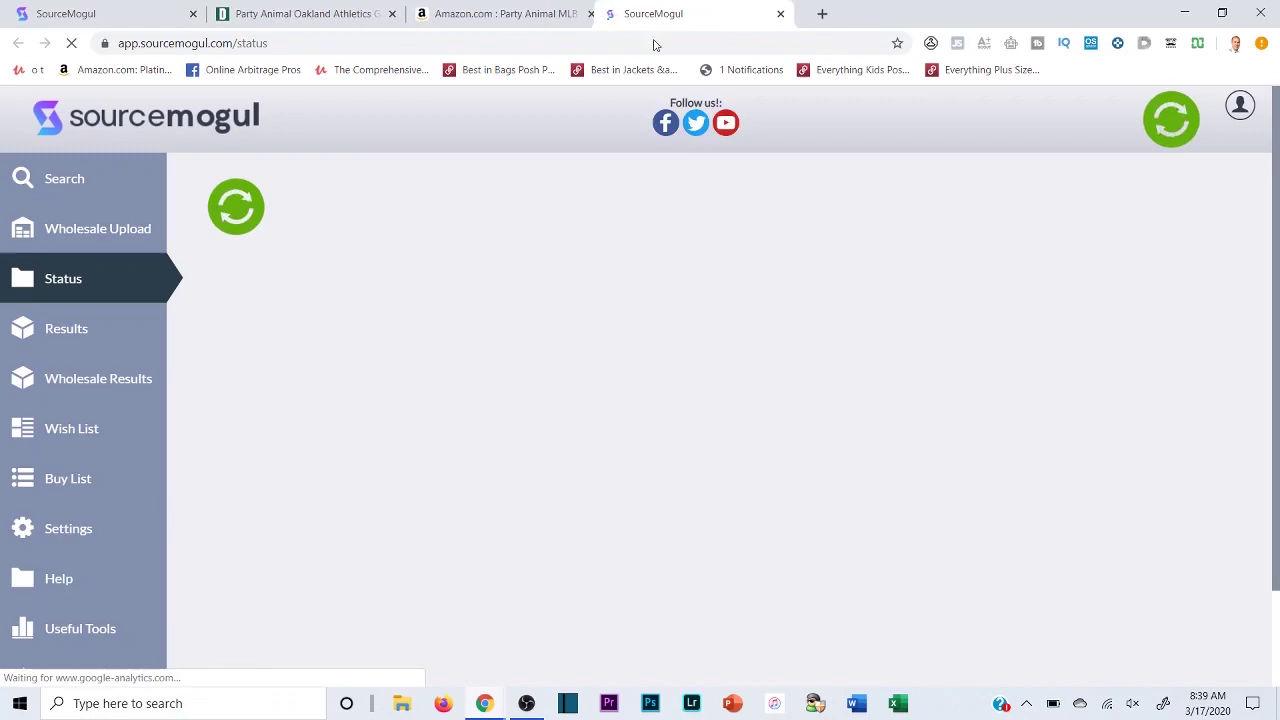
{"action": "scroll", "coordinate": [766, 571], "scroll_direction": "down", "scroll_amount": 3}
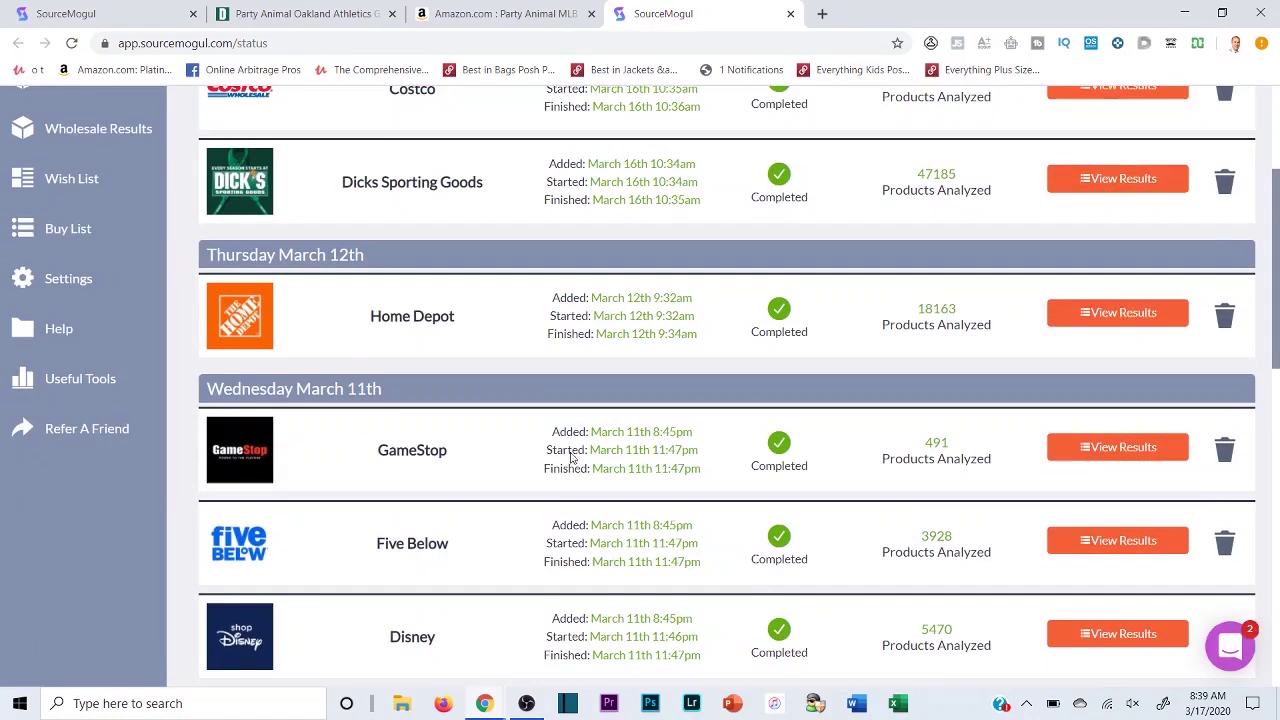
{"action": "scroll", "coordinate": [1000, 450], "scroll_direction": "up", "scroll_amount": 3}
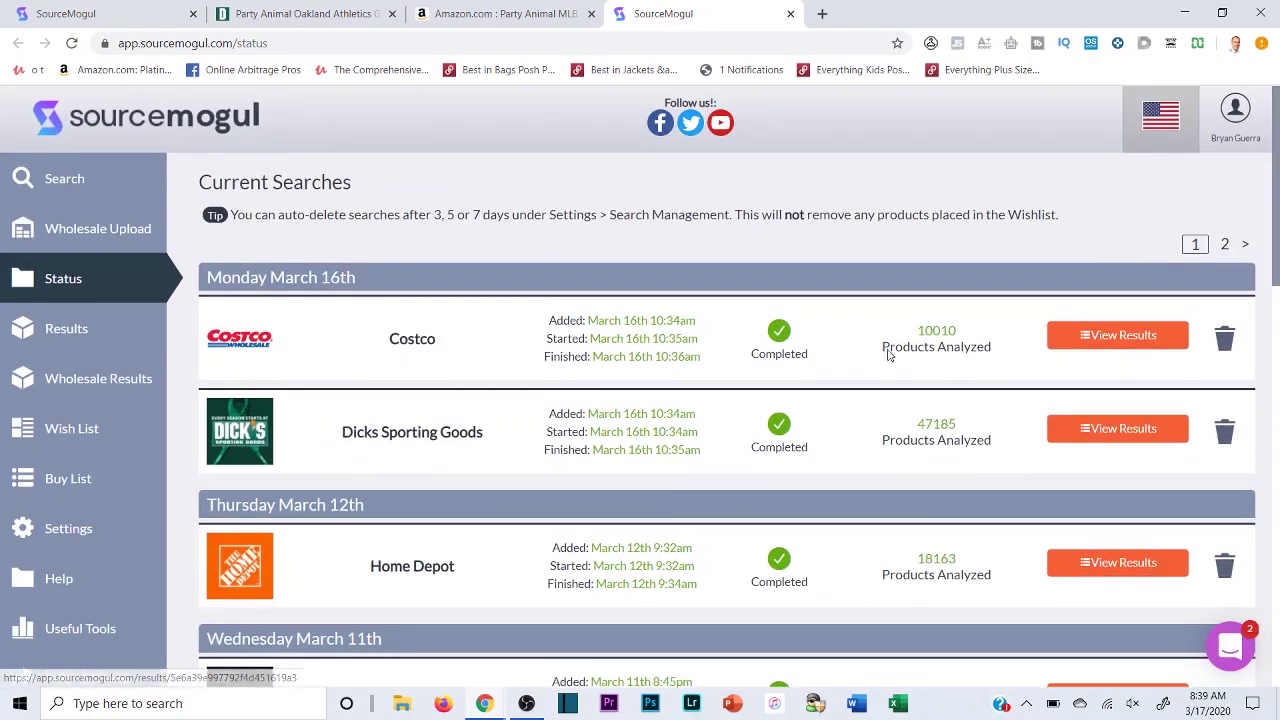
Step: Close the extra status tab and compare the flag's $9.99 Dick's price with its #116,208 Amazon rank
{"action": "left_click", "coordinate": [505, 13]}
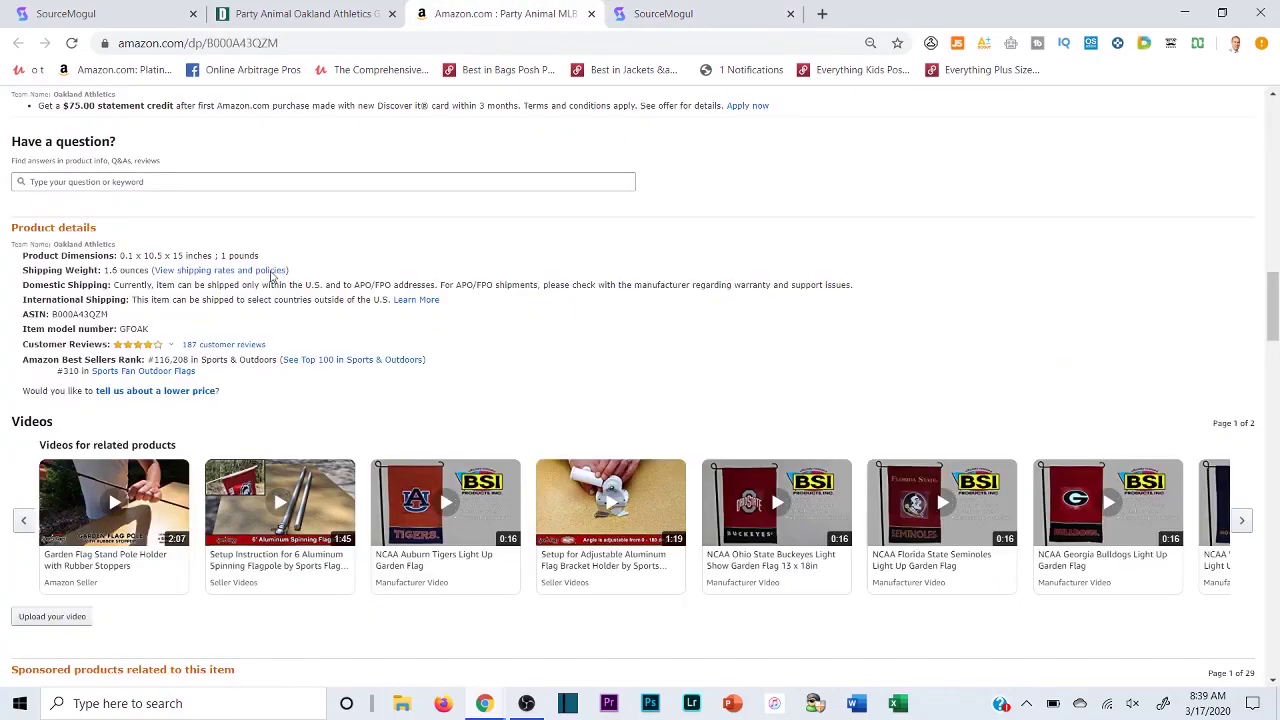
{"action": "mouse_move", "coordinate": [165, 370]}
{"action": "left_click", "coordinate": [789, 13]}
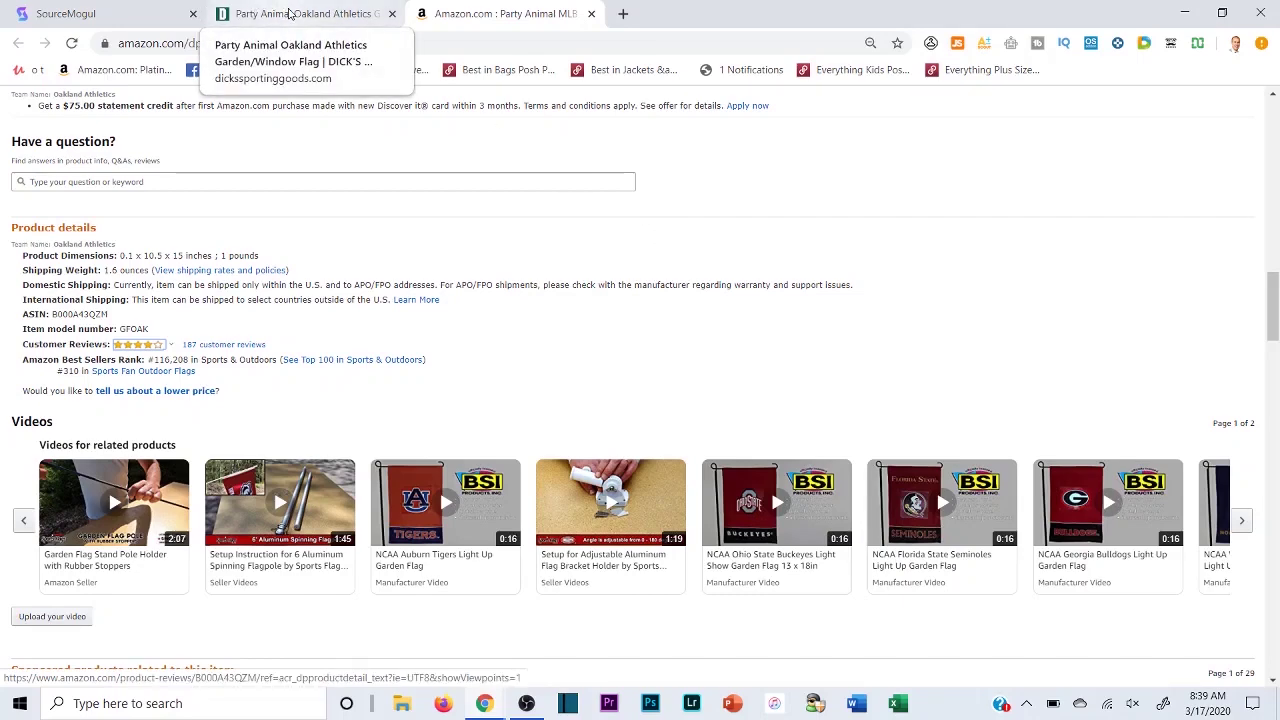
{"action": "left_click", "coordinate": [241, 8]}
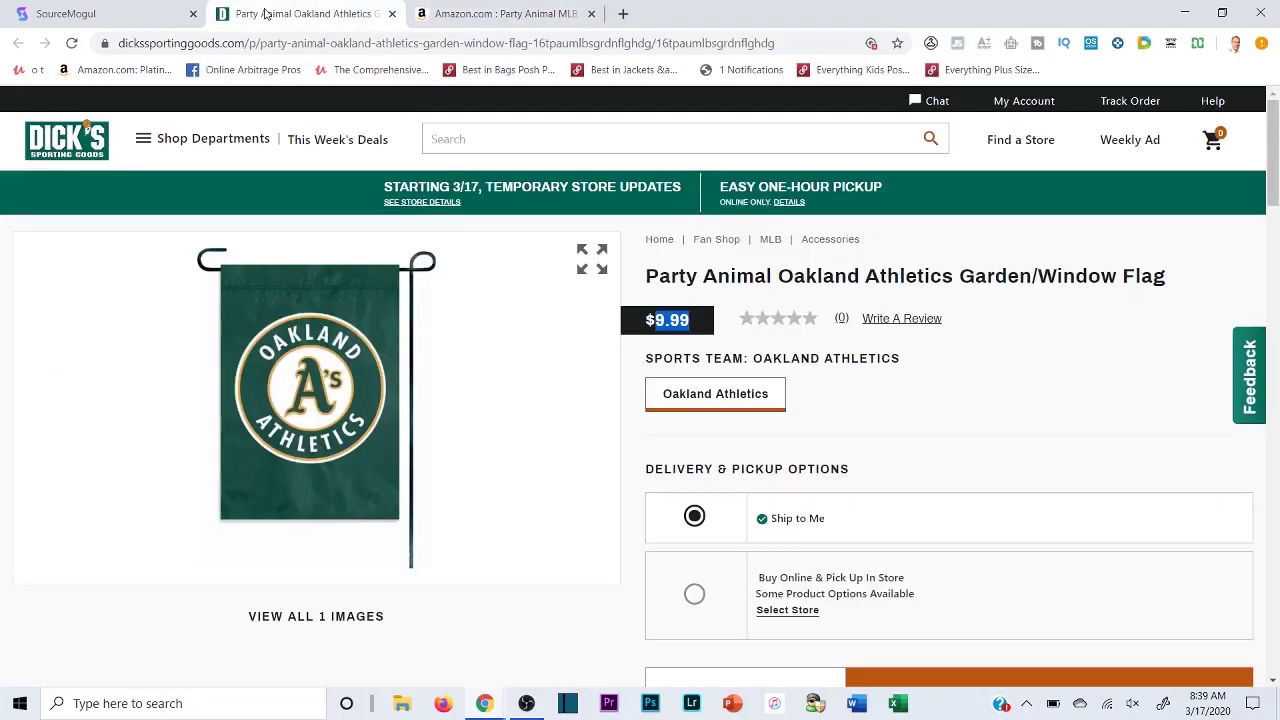
{"action": "left_click", "coordinate": [636, 227]}
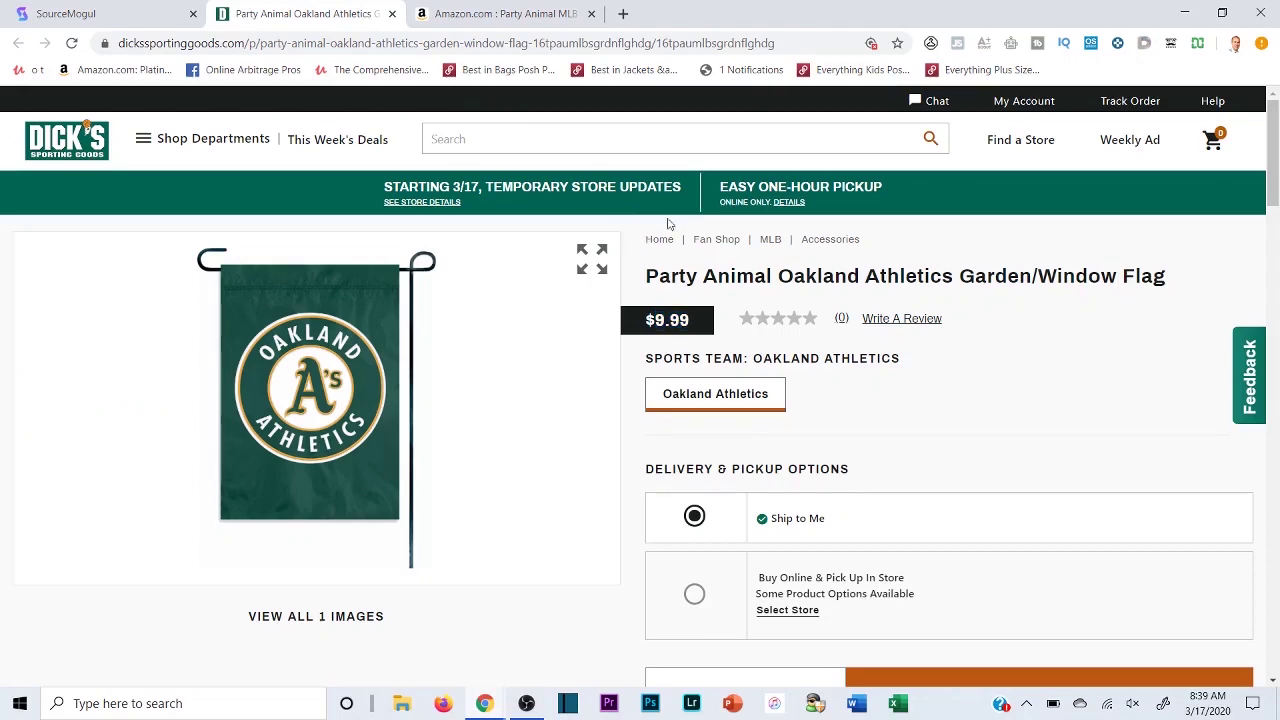
{"action": "left_click", "coordinate": [521, 8]}
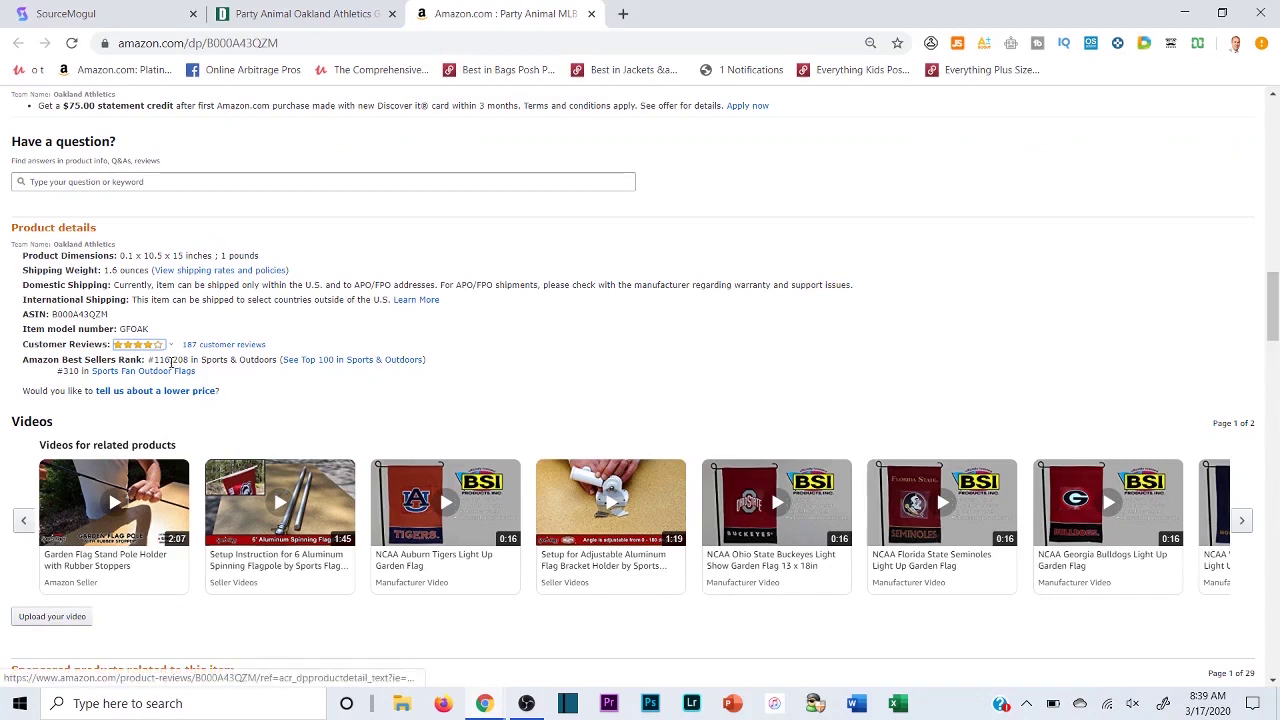
{"action": "left_click_drag", "start_coordinate": [153, 361], "coordinate": [187, 360]}
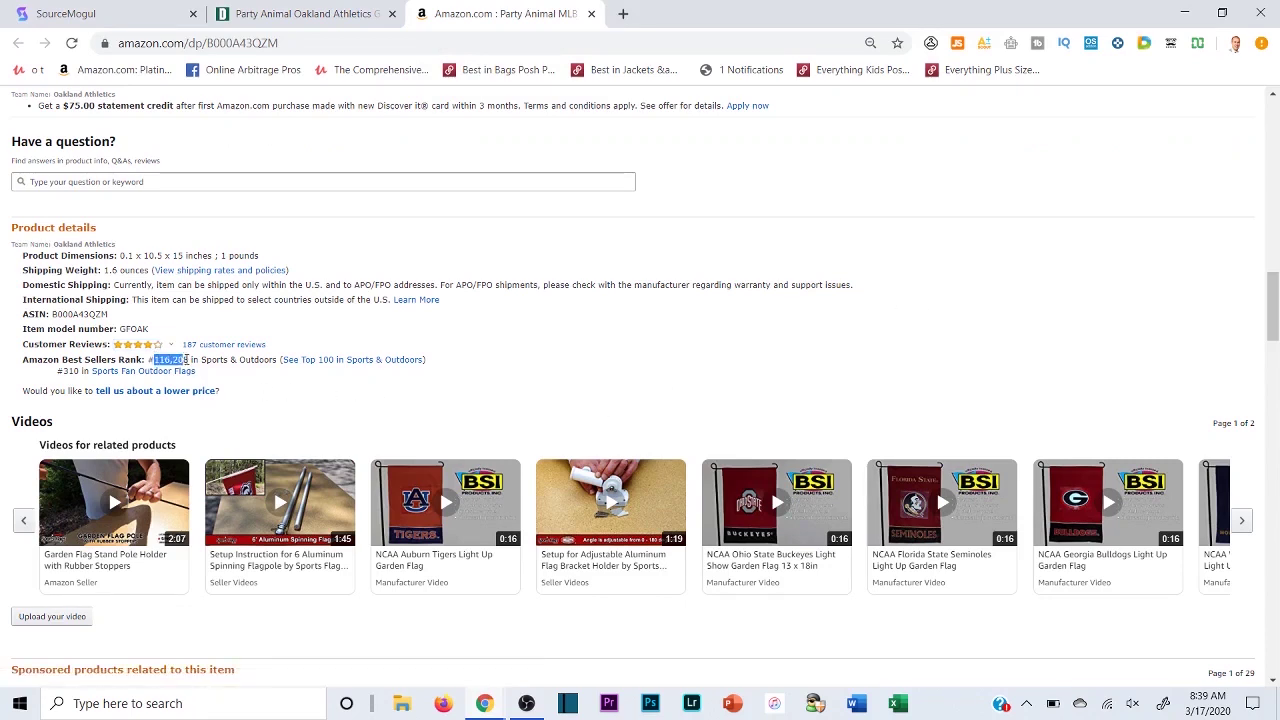
{"action": "left_click", "coordinate": [187, 360]}
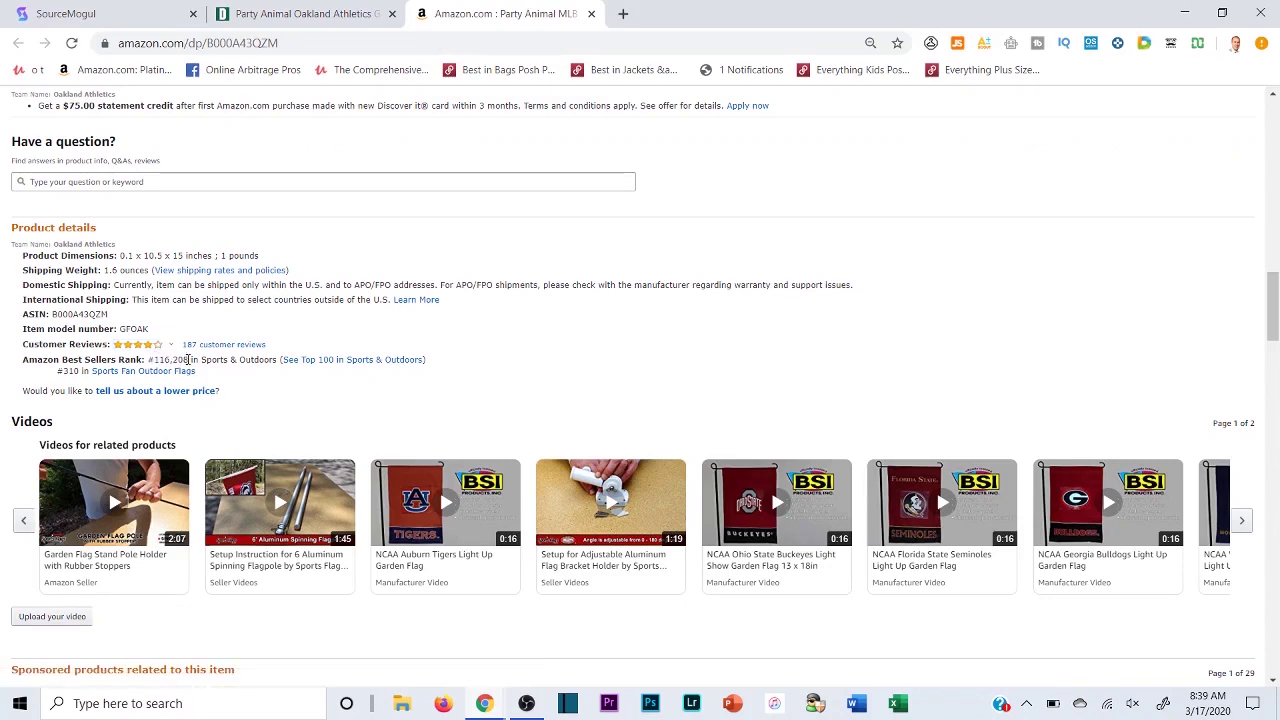
{"action": "left_click", "coordinate": [958, 43]}
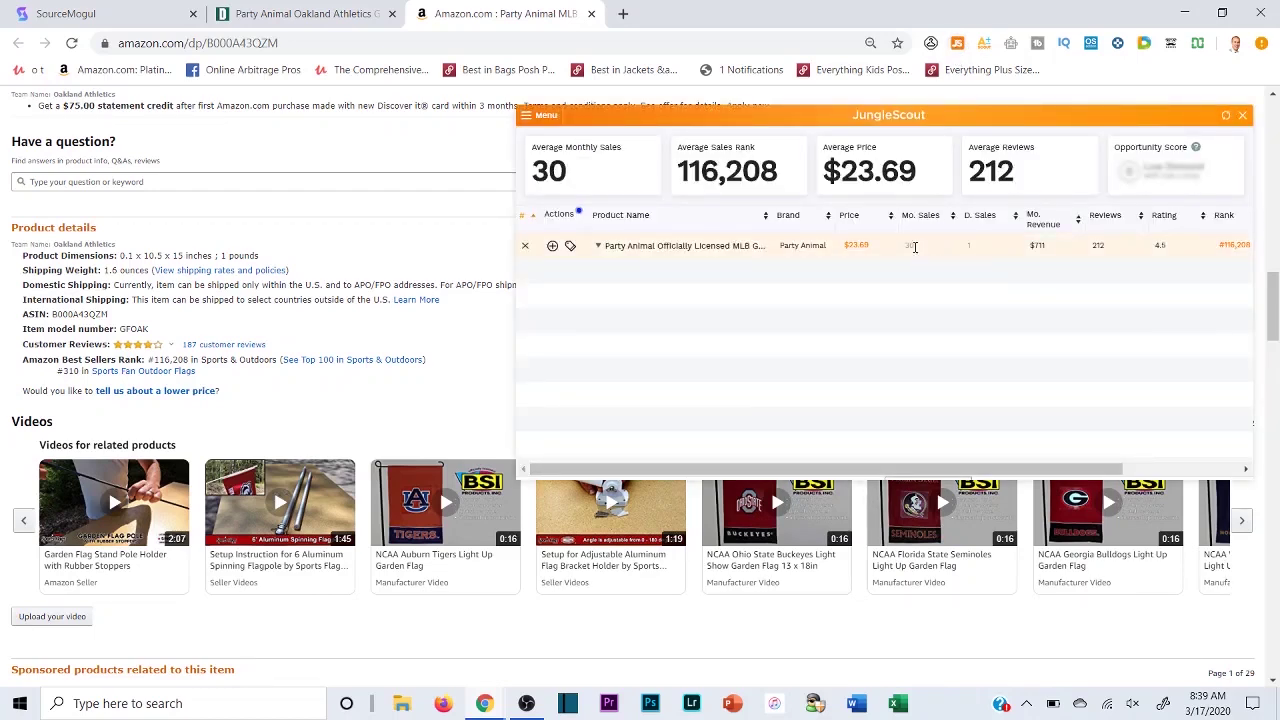
{"action": "left_click", "coordinate": [1242, 115]}
{"action": "scroll", "coordinate": [750, 343], "scroll_direction": "up", "scroll_amount": 5}
{"action": "scroll", "coordinate": [750, 343], "scroll_direction": "up", "scroll_amount": 10}
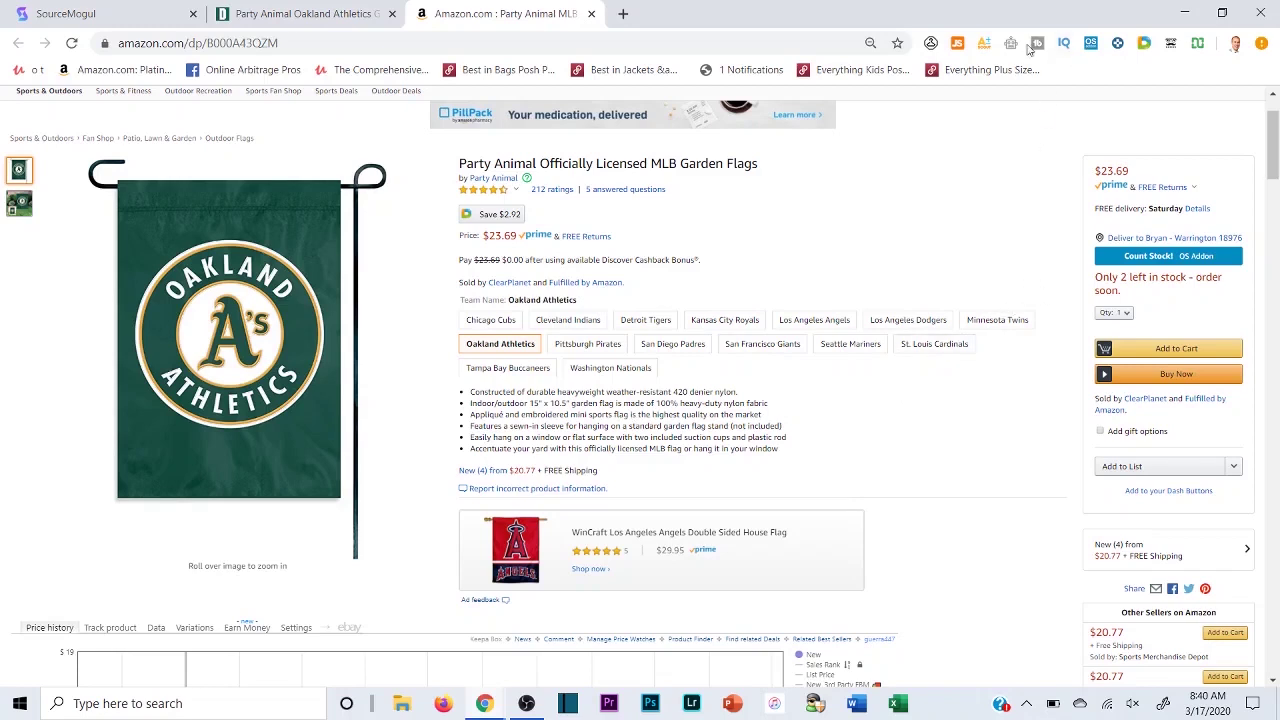
{"action": "left_click", "coordinate": [985, 44]}
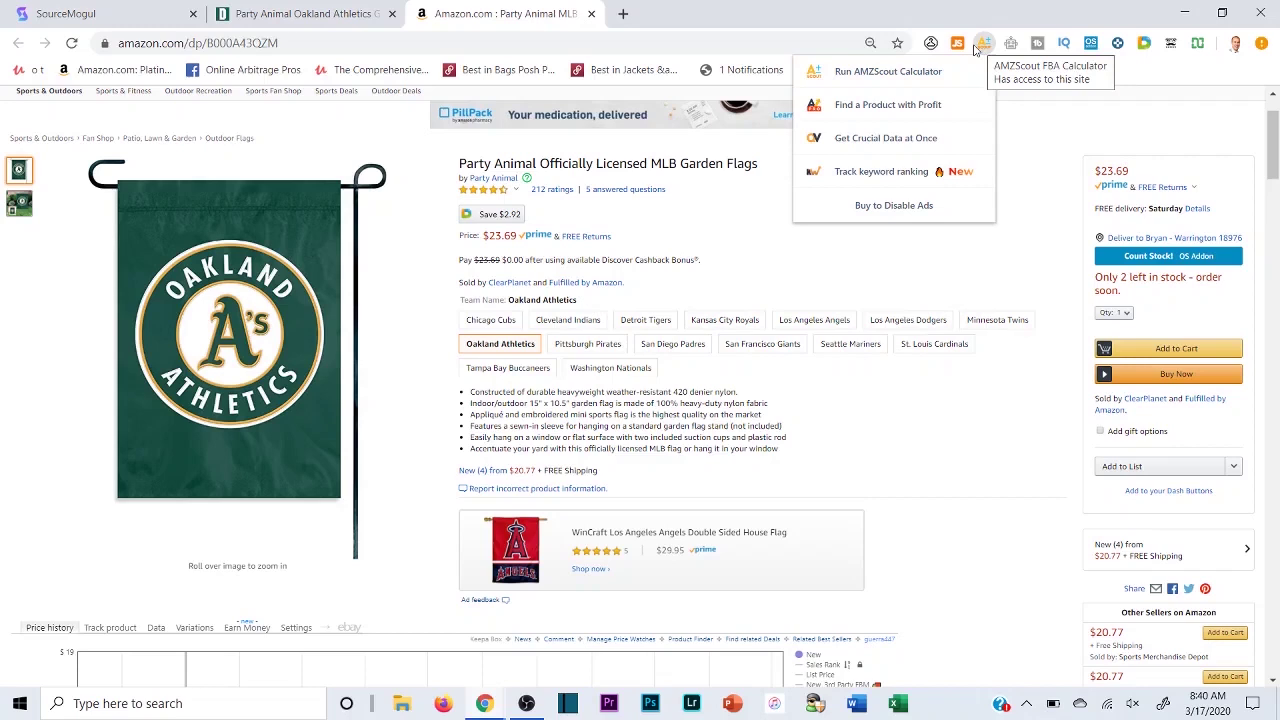
{"action": "left_click", "coordinate": [906, 72]}
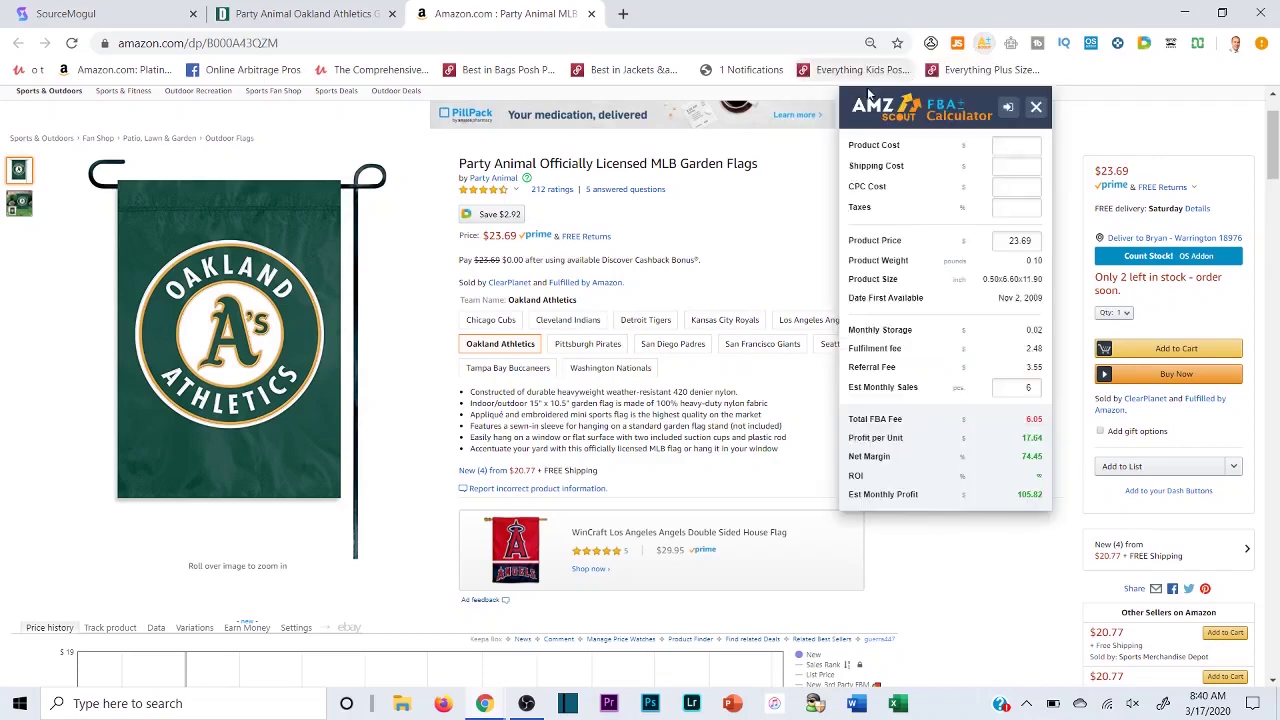
{"action": "left_click", "coordinate": [1013, 142]}
{"action": "type", "text": "9.99"}
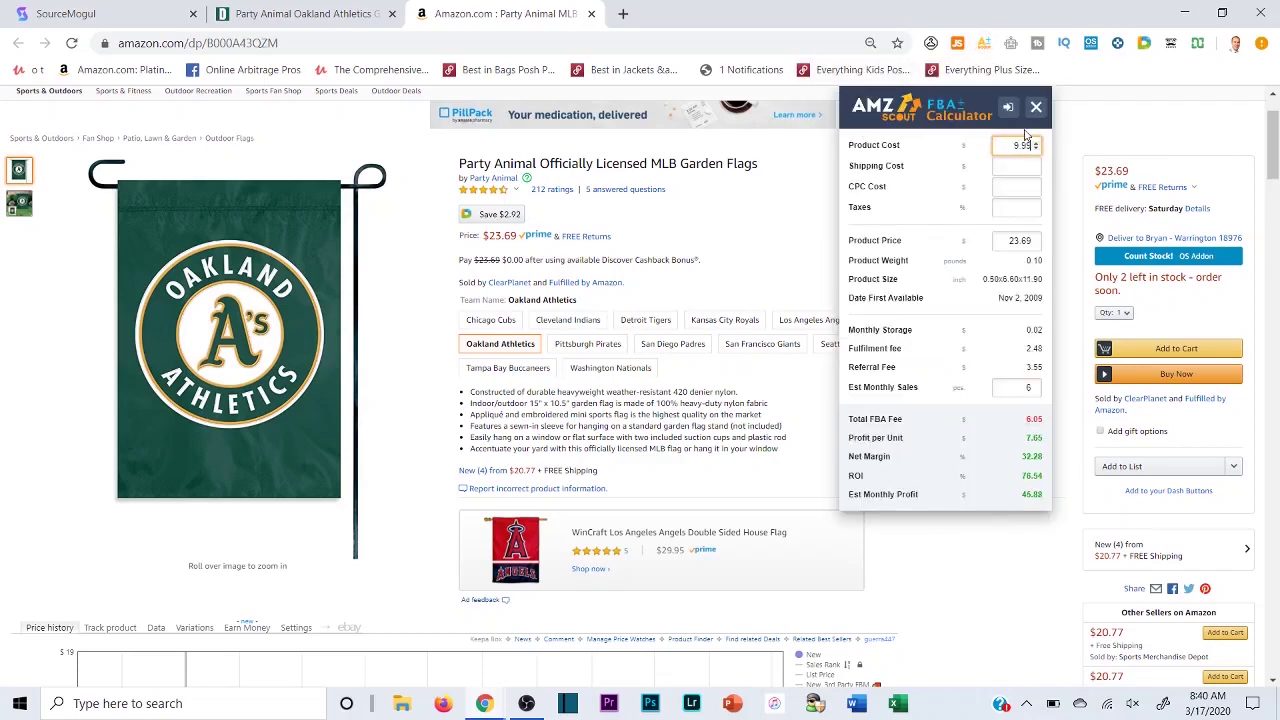
{"action": "left_click", "coordinate": [1010, 170]}
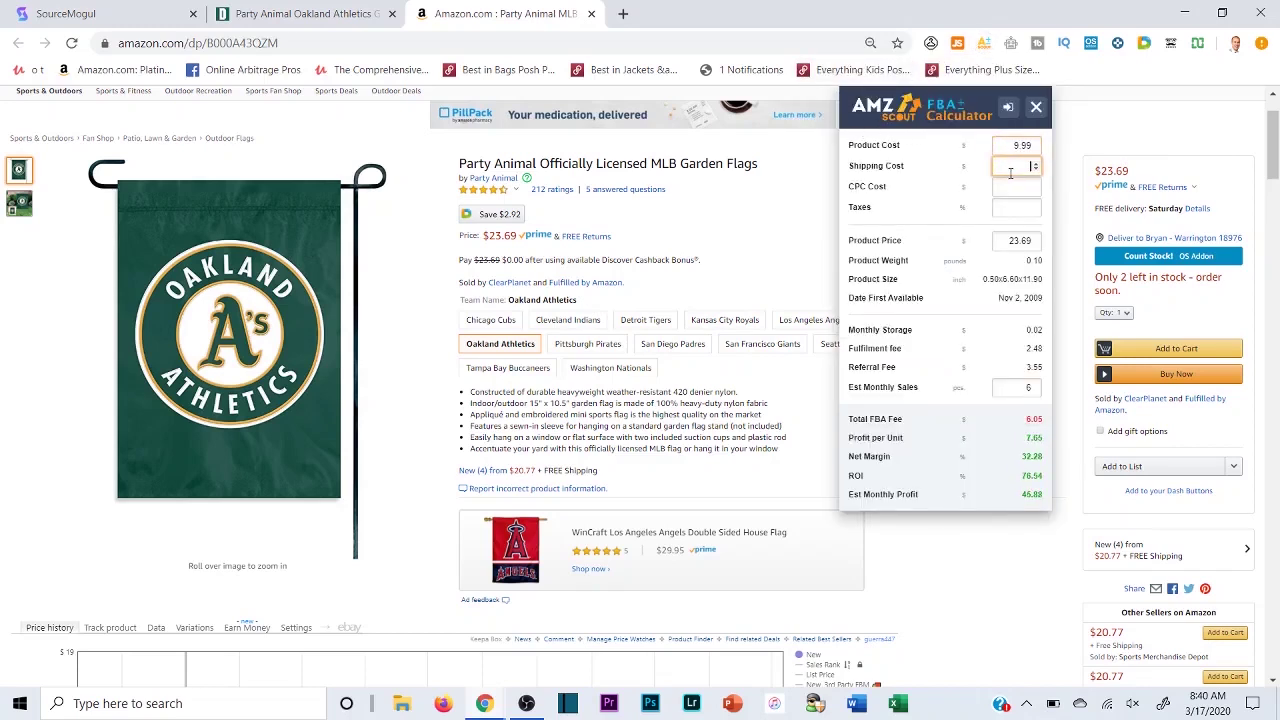
{"action": "type", "text": "1"}
{"action": "left_click", "coordinate": [936, 208]}
{"action": "left_click", "coordinate": [1036, 106]}
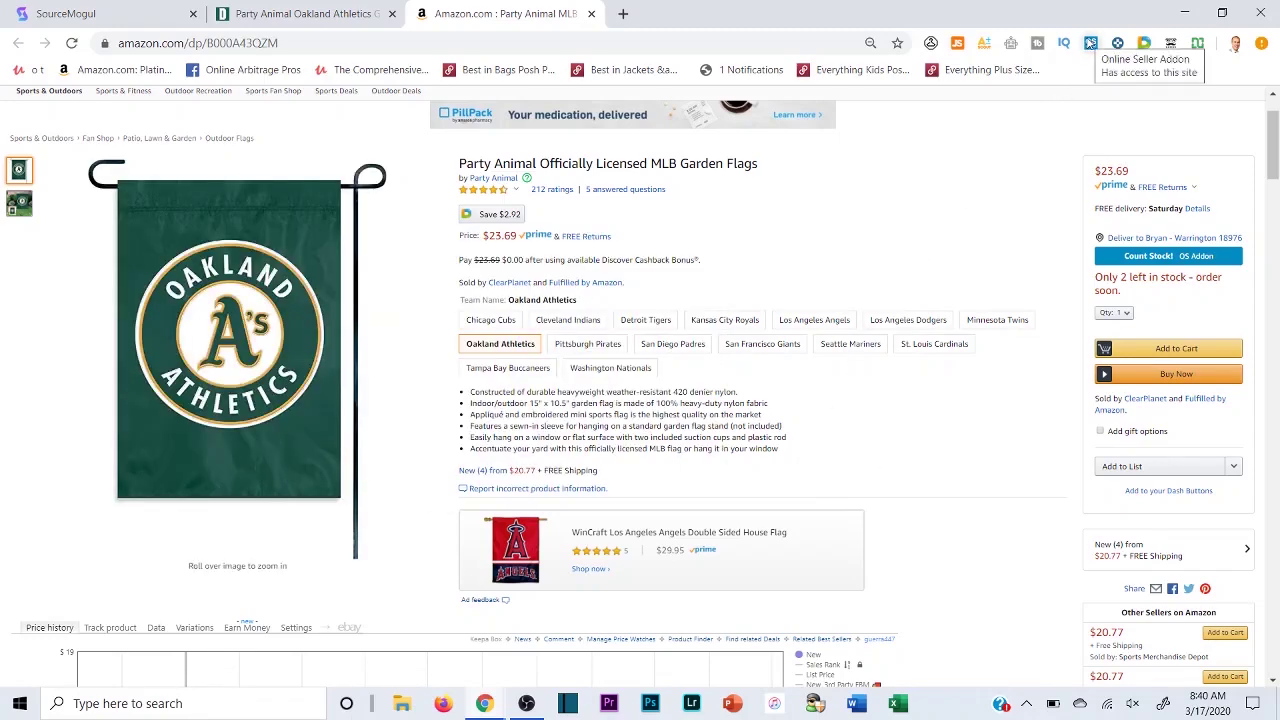
{"action": "left_click", "coordinate": [1090, 42]}
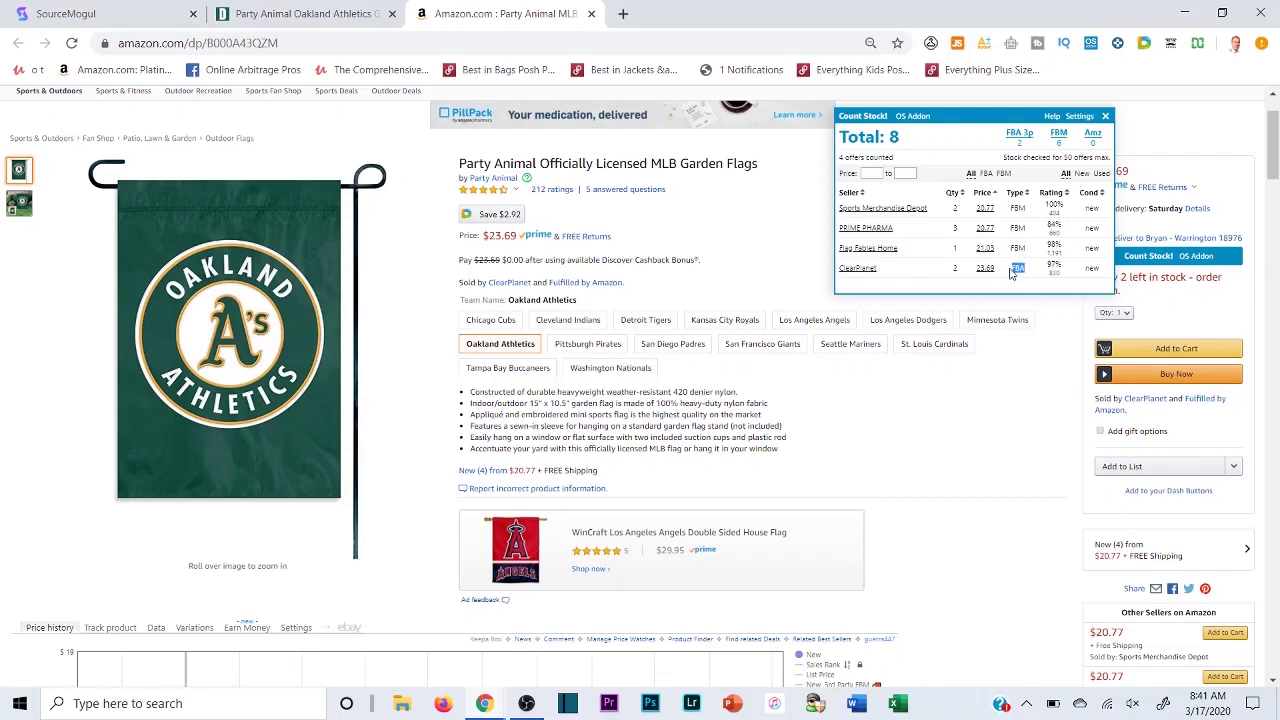
{"action": "left_click", "coordinate": [1040, 277]}
{"action": "left_click_drag", "start_coordinate": [1084, 269], "coordinate": [1100, 273]}
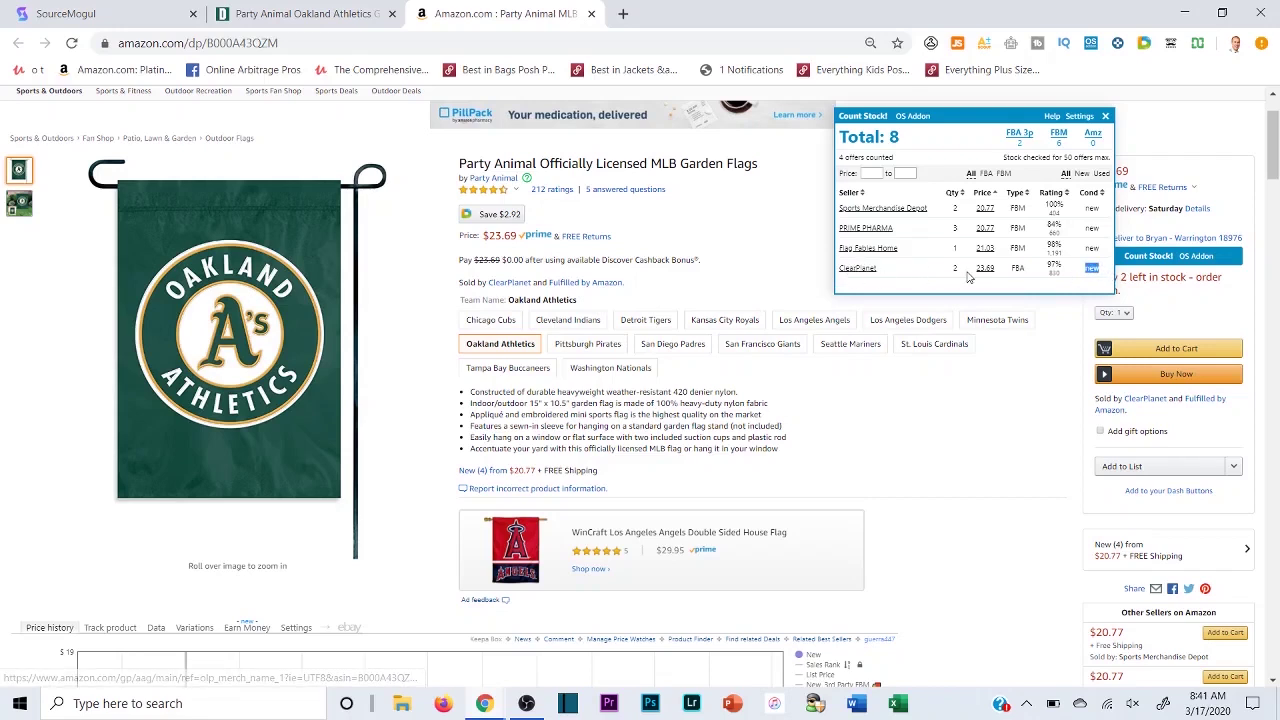
{"action": "left_click_drag", "start_coordinate": [972, 271], "coordinate": [997, 272]}
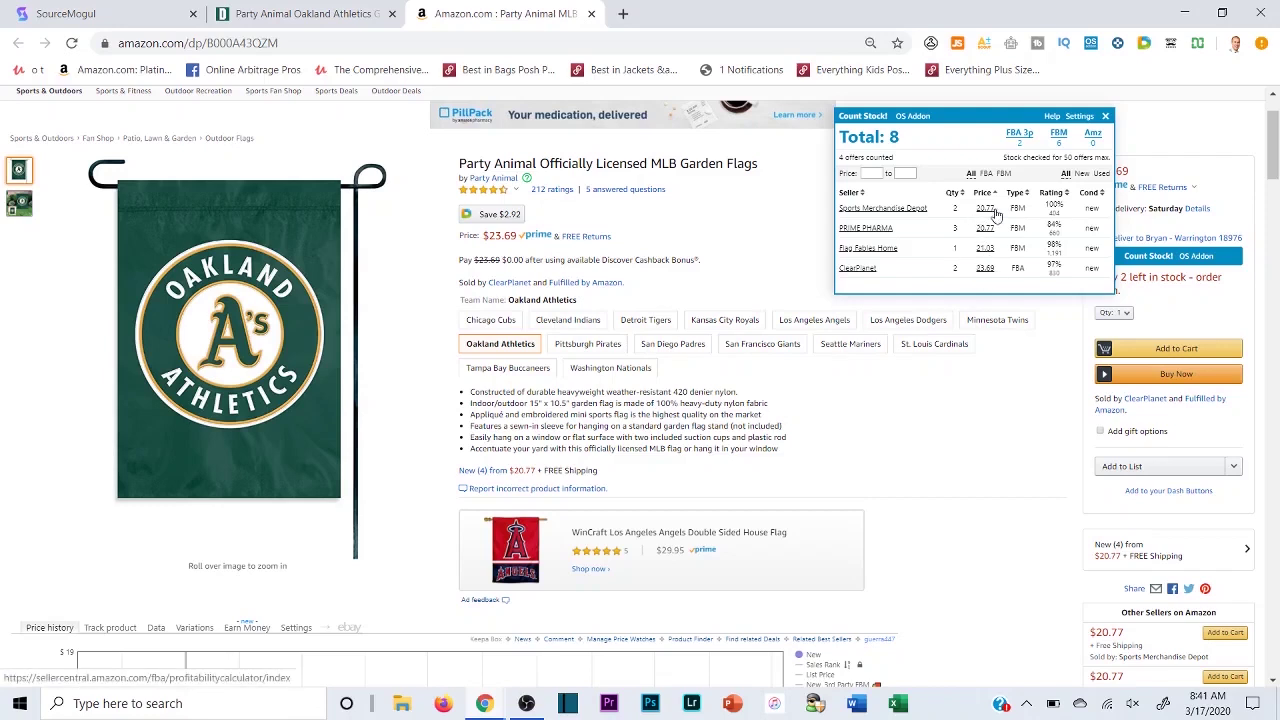
{"action": "left_click_drag", "start_coordinate": [1016, 207], "coordinate": [1021, 243]}
{"action": "left_click", "coordinate": [1068, 177]}
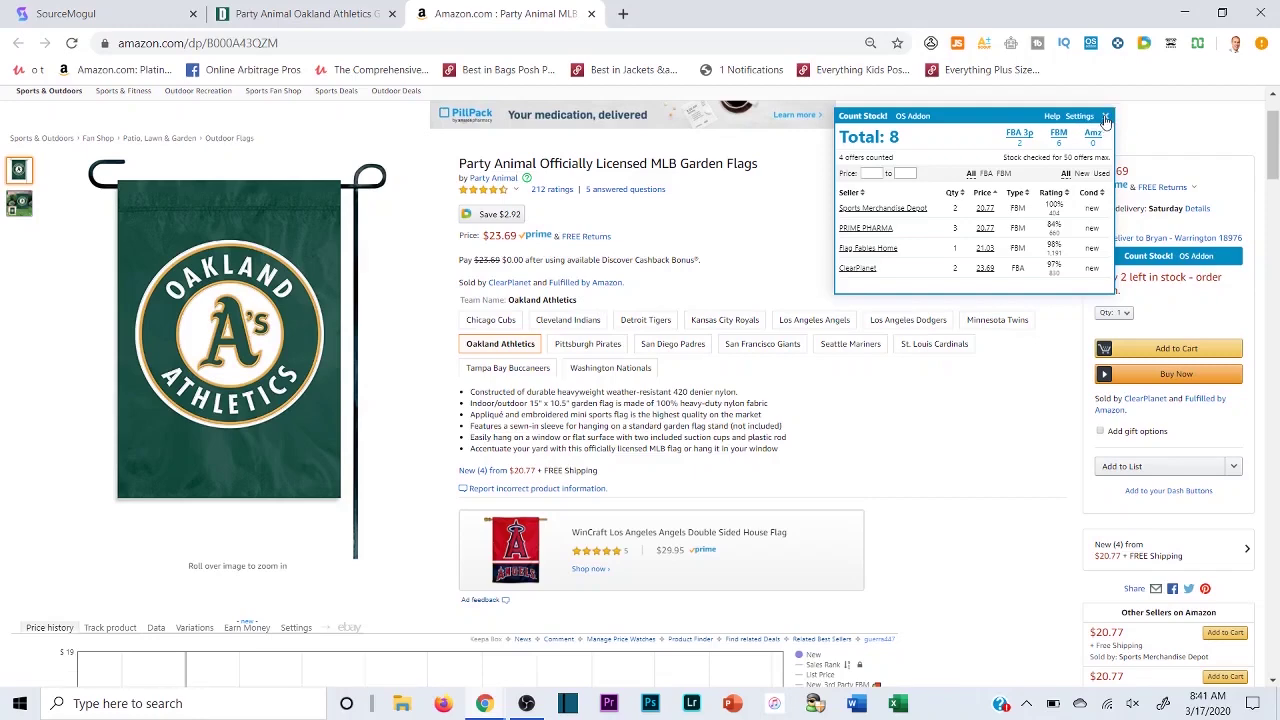
{"action": "left_click", "coordinate": [1105, 118]}
Step: Close the Oakland Athletics flag's Dick's and Amazon tabs
{"action": "left_click", "coordinate": [265, 13]}
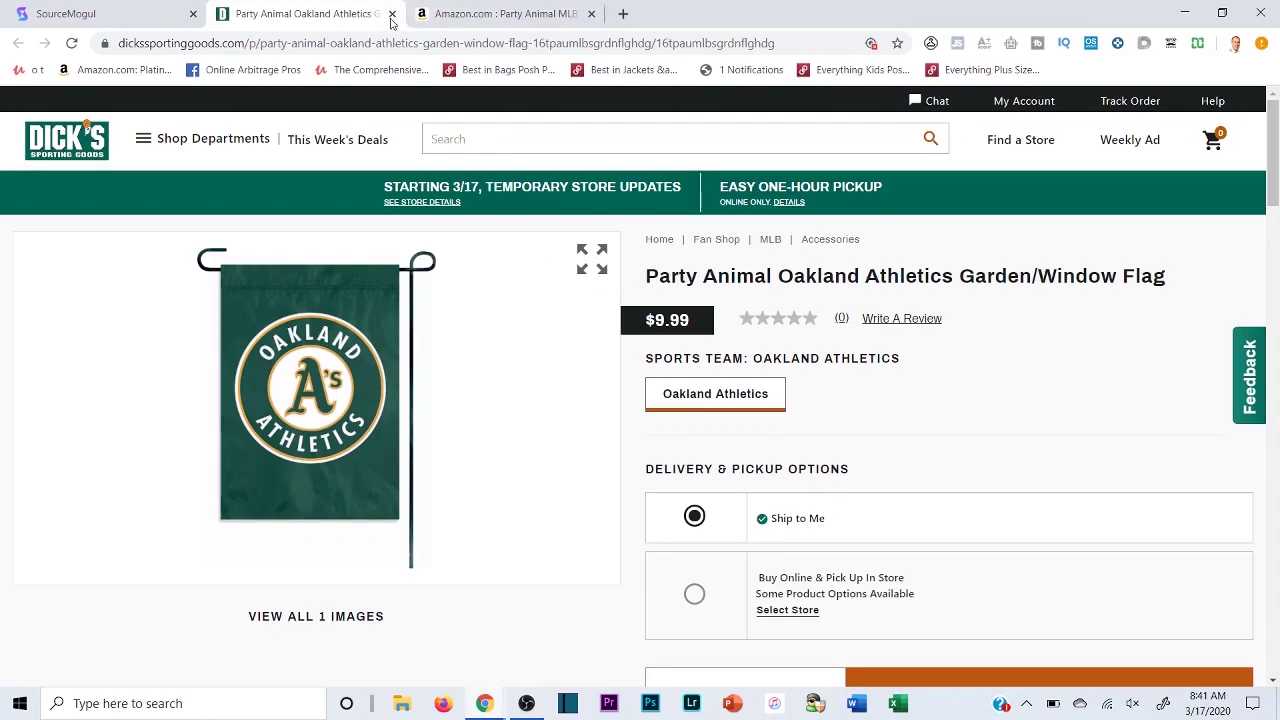
{"action": "left_click", "coordinate": [145, 8]}
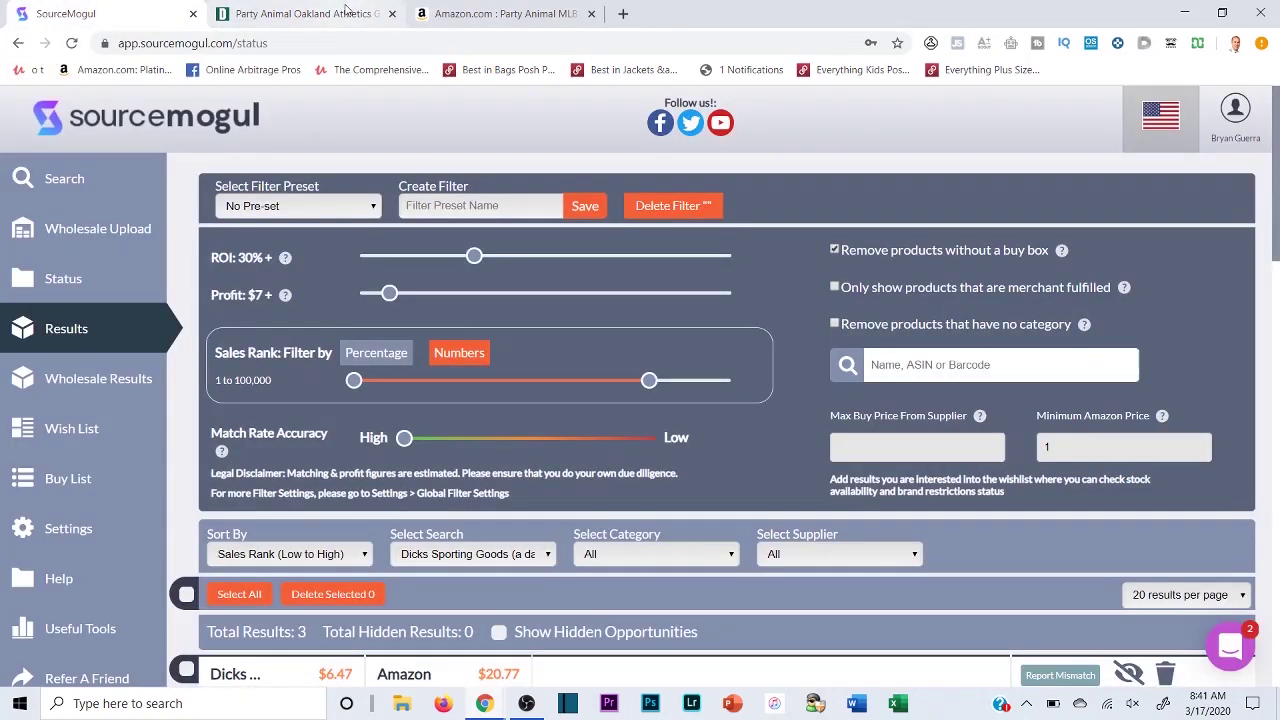
{"action": "left_click", "coordinate": [392, 13]}
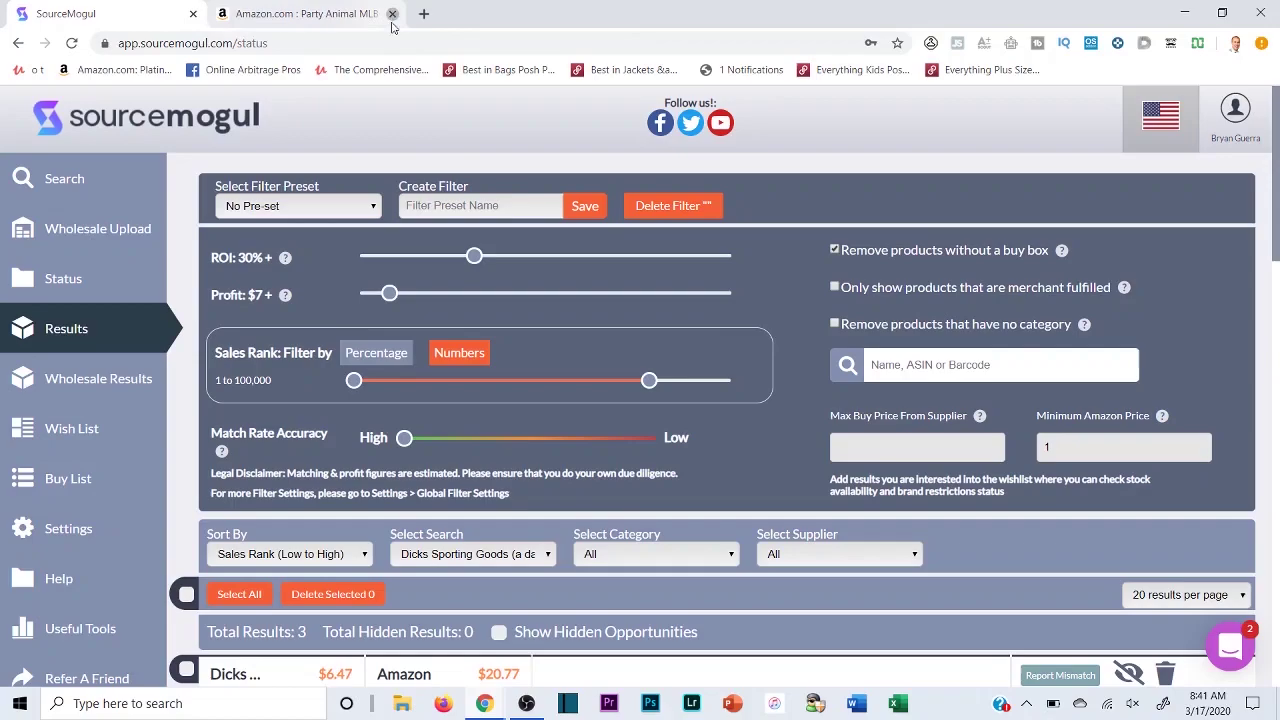
{"action": "left_click", "coordinate": [403, 13]}
Step: Open the YETI Florida State tumbler deal's Dick's product page and Amazon listing
{"action": "scroll", "coordinate": [737, 270], "scroll_direction": "down", "scroll_amount": 4}
{"action": "scroll", "coordinate": [659, 346], "scroll_direction": "down", "scroll_amount": 5}
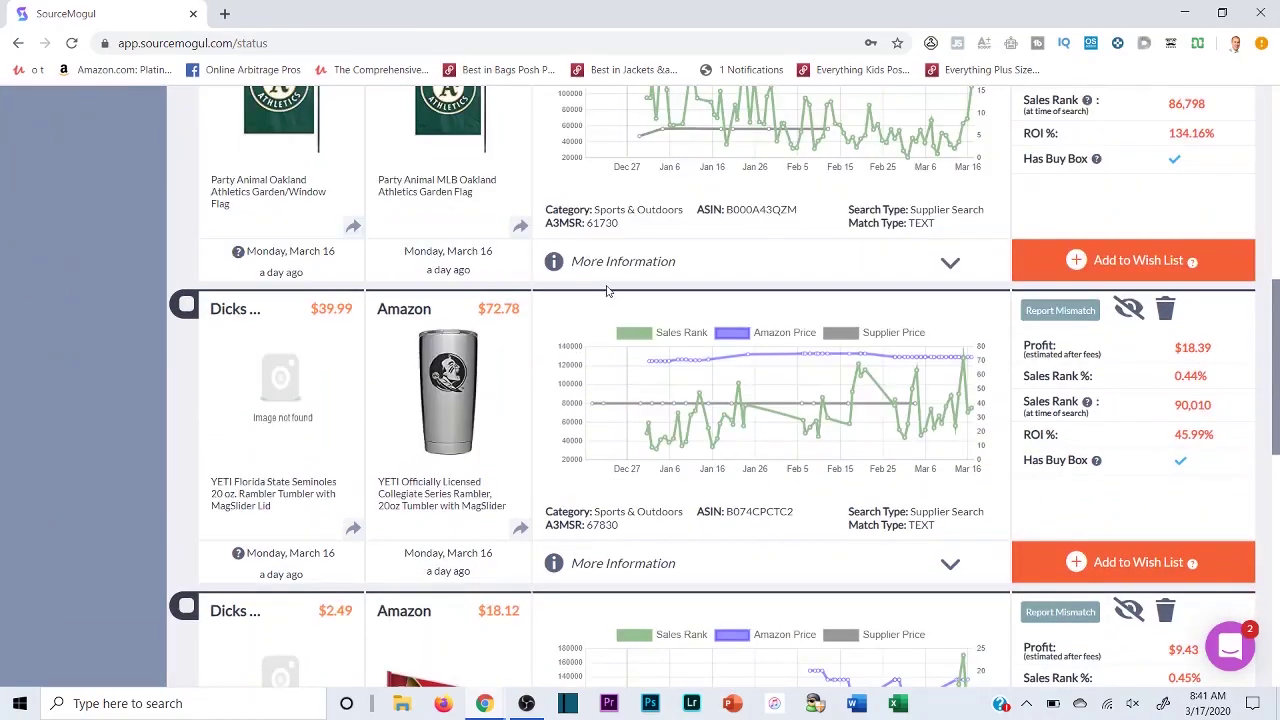
{"action": "scroll", "coordinate": [537, 347], "scroll_direction": "down", "scroll_amount": 1}
{"action": "scroll", "coordinate": [240, 260], "scroll_direction": "up", "scroll_amount": 2}
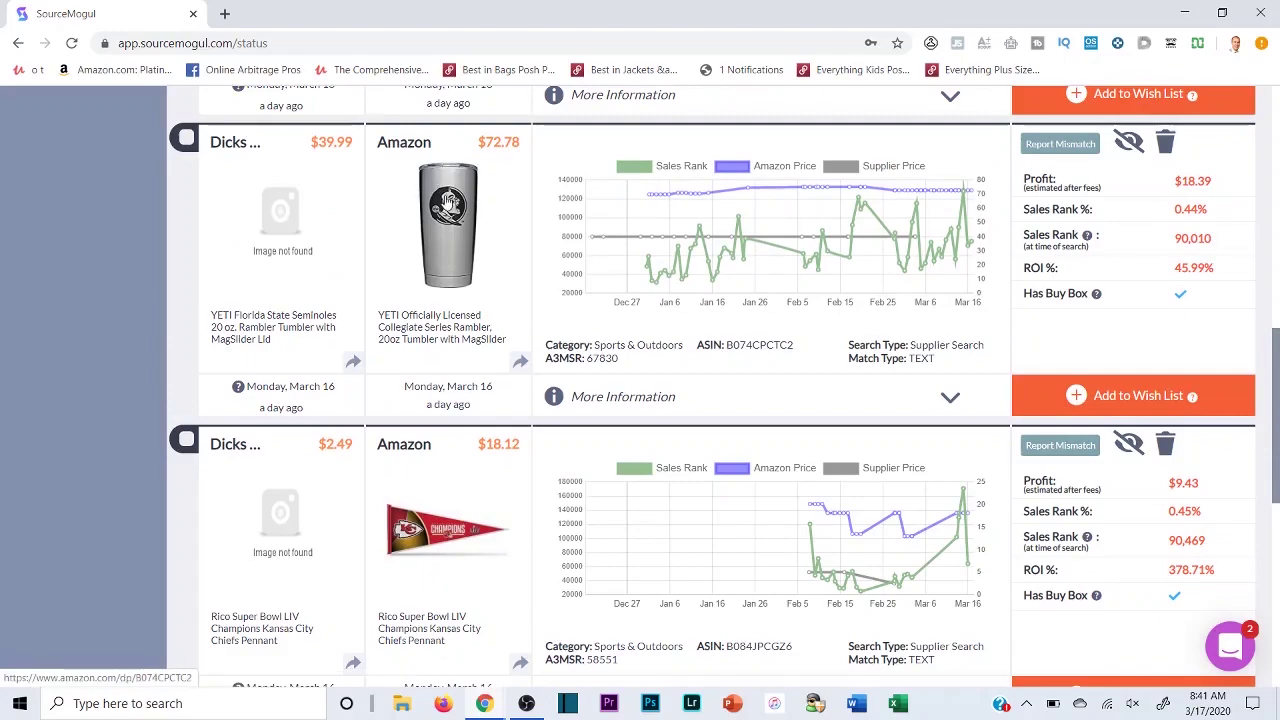
{"action": "scroll", "coordinate": [288, 290], "scroll_direction": "up", "scroll_amount": 5}
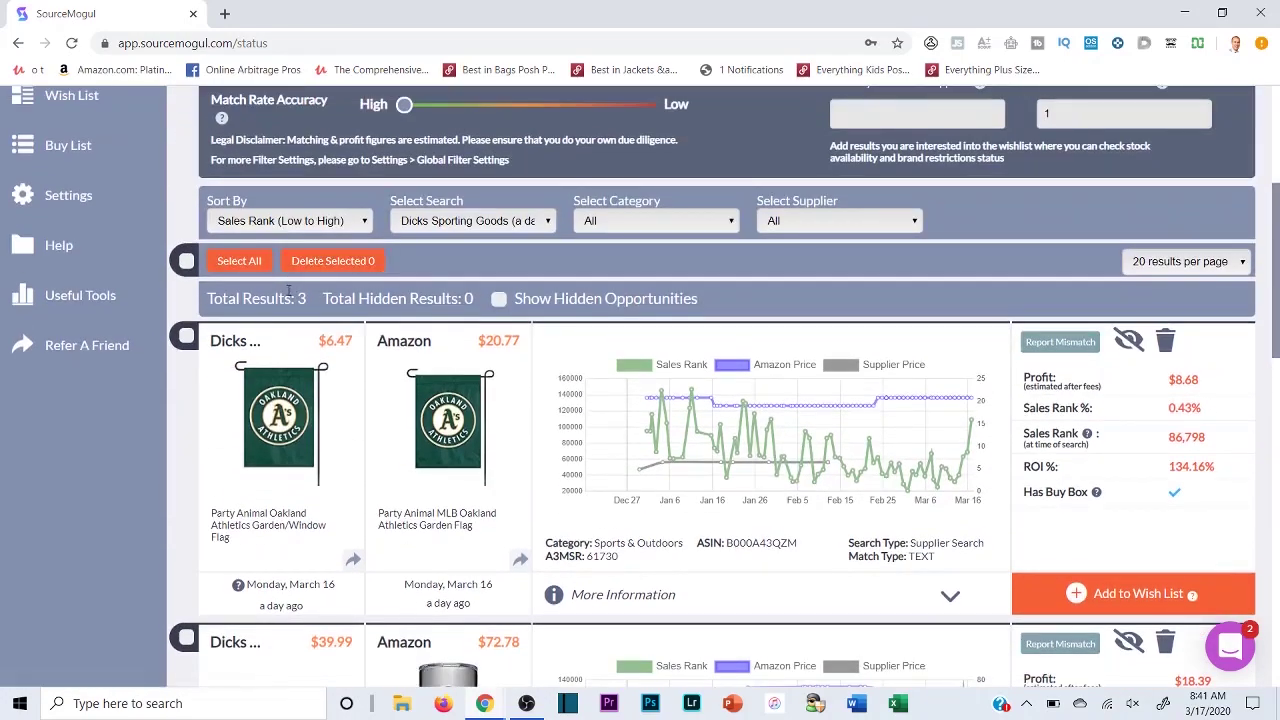
{"action": "scroll", "coordinate": [305, 285], "scroll_direction": "up", "scroll_amount": 1}
{"action": "scroll", "coordinate": [306, 340], "scroll_direction": "down", "scroll_amount": 4}
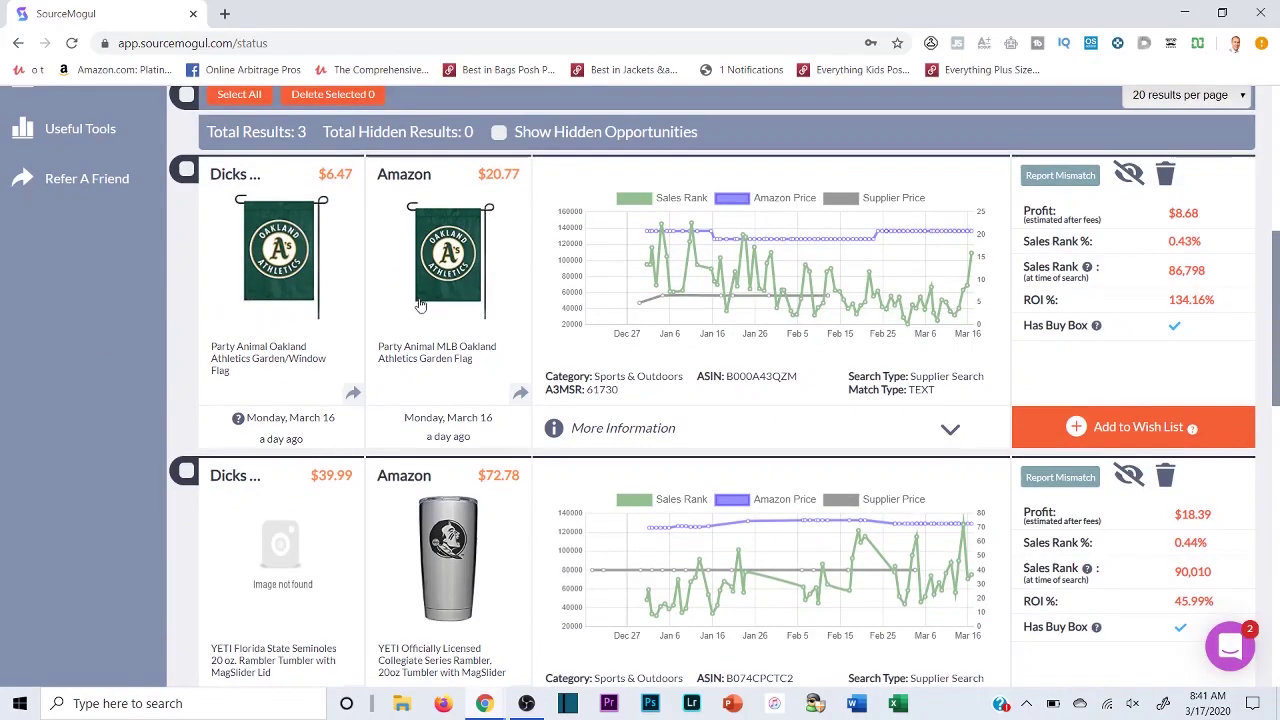
{"action": "left_click", "coordinate": [305, 398]}
{"action": "left_click", "coordinate": [180, 12]}
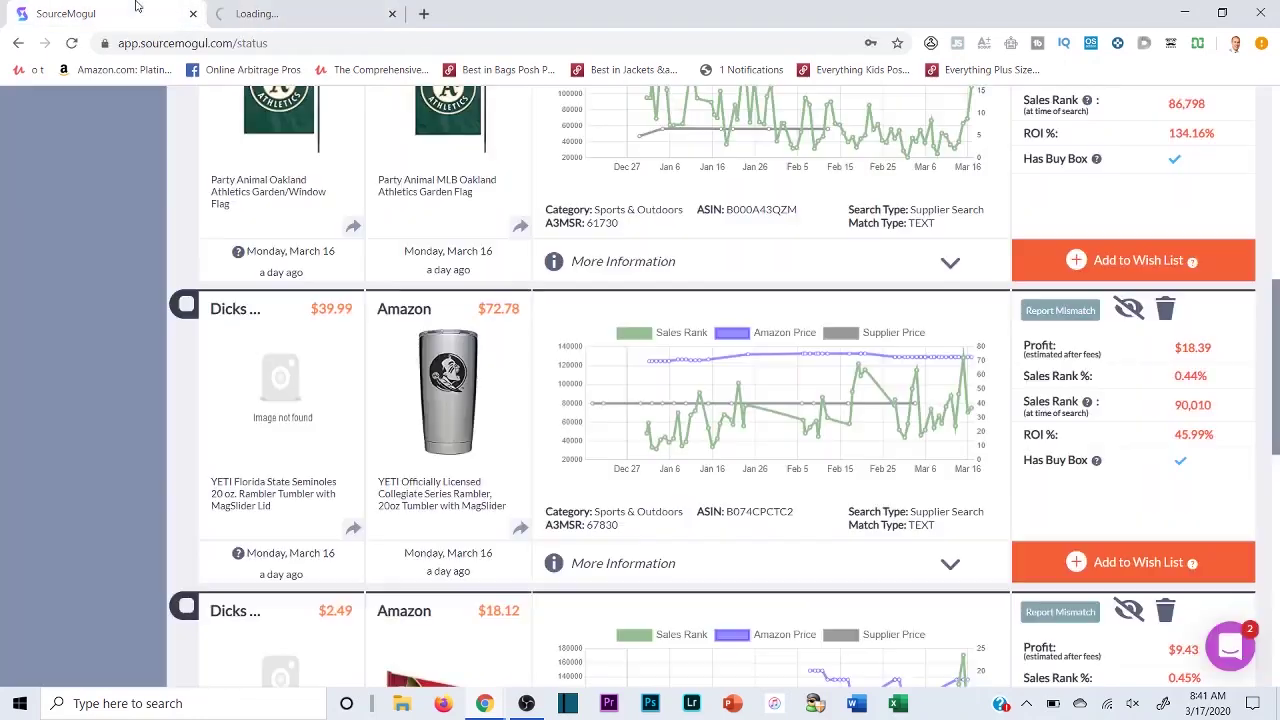
{"action": "left_click", "coordinate": [466, 430]}
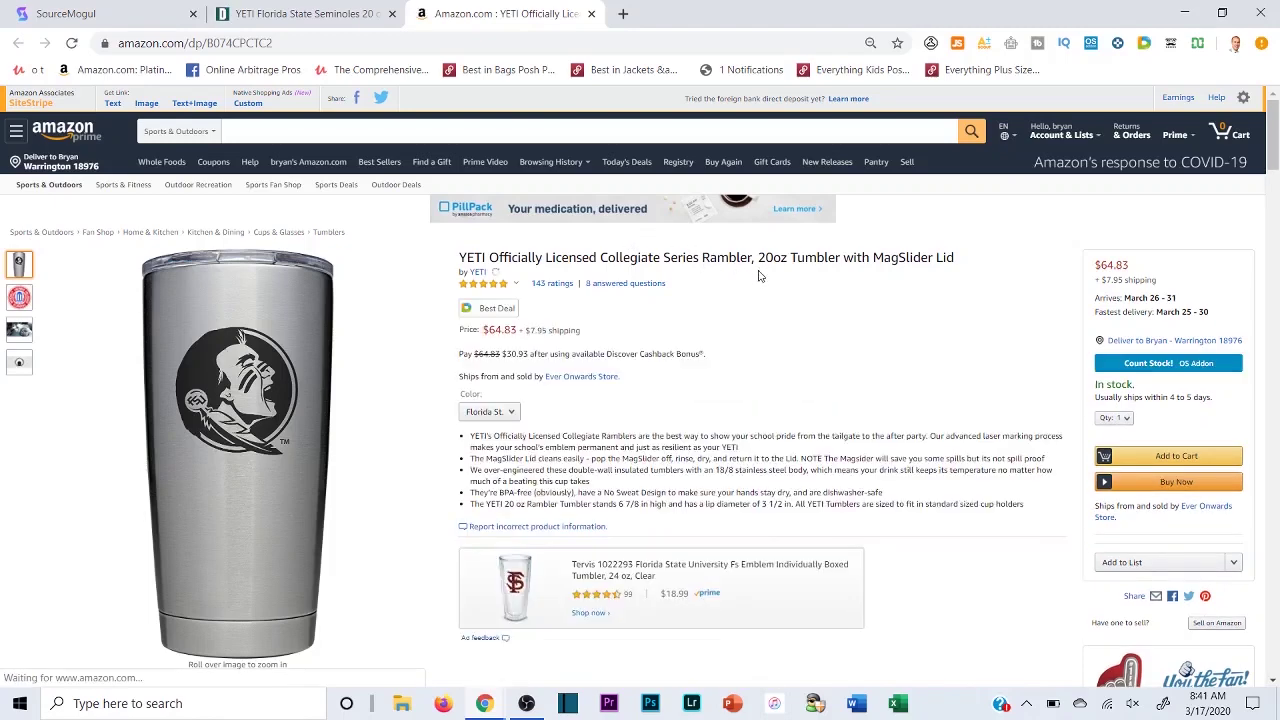
Step: Check the YETI tumbler's $64.83 Amazon price and $7.95 shipping, then close both tabs
{"action": "left_click_drag", "start_coordinate": [533, 330], "coordinate": [597, 350]}
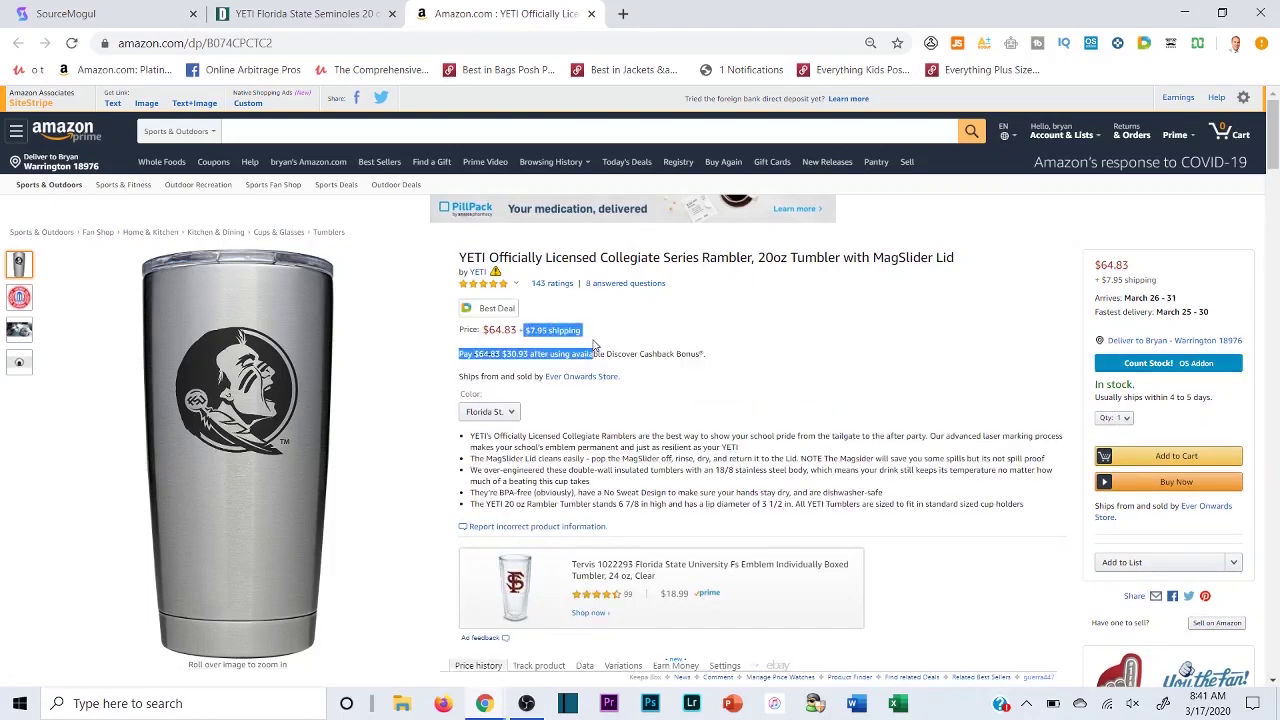
{"action": "left_click", "coordinate": [596, 337]}
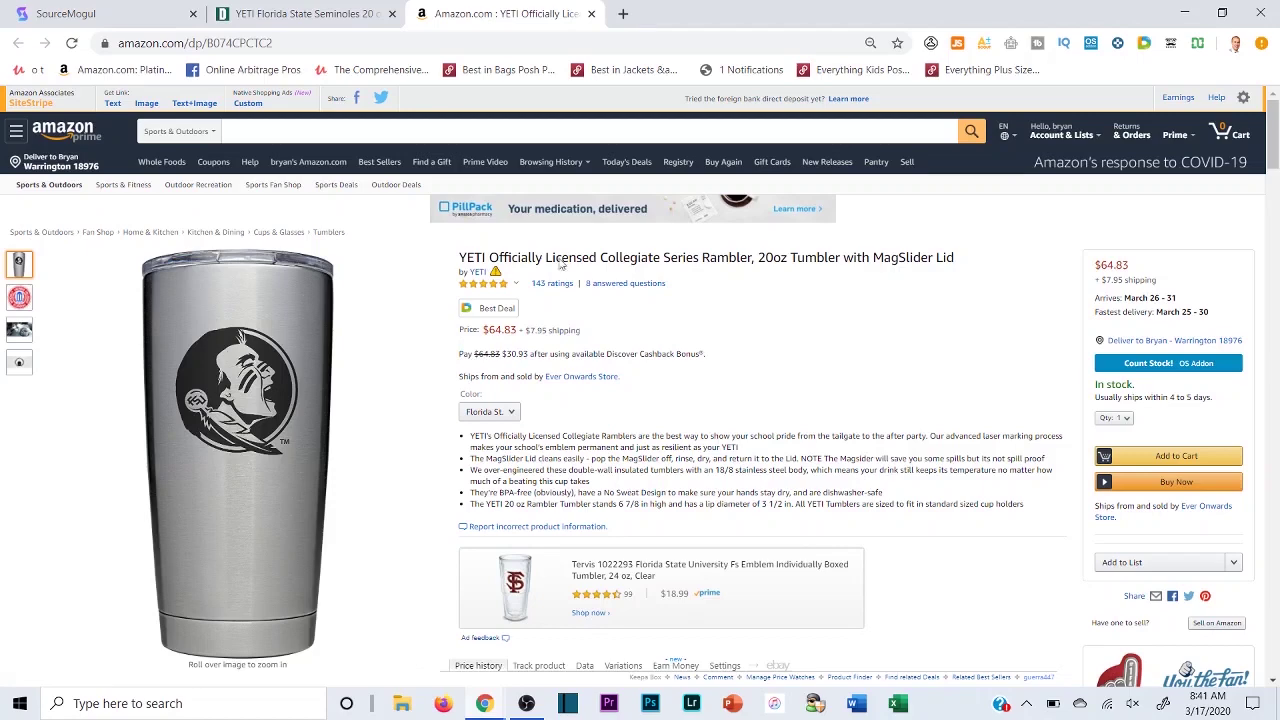
{"action": "left_click", "coordinate": [290, 13]}
{"action": "left_click", "coordinate": [455, 13]}
{"action": "left_click", "coordinate": [392, 13]}
{"action": "left_click", "coordinate": [392, 13]}
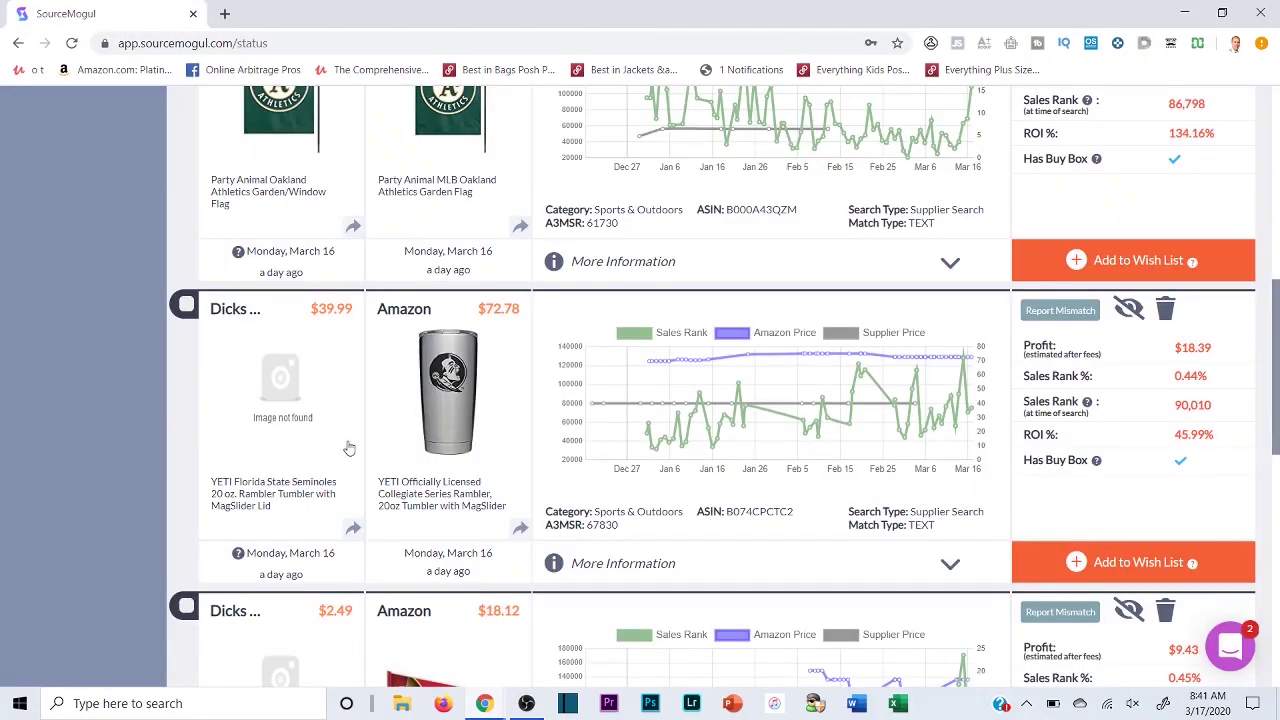
{"action": "scroll", "coordinate": [349, 447], "scroll_direction": "down", "scroll_amount": 3}
Step: Open the Rico Chiefs pennant's Amazon listing in a new tab and compare $2.49 on Dick's with $10.99
{"action": "right_click", "coordinate": [428, 452]}
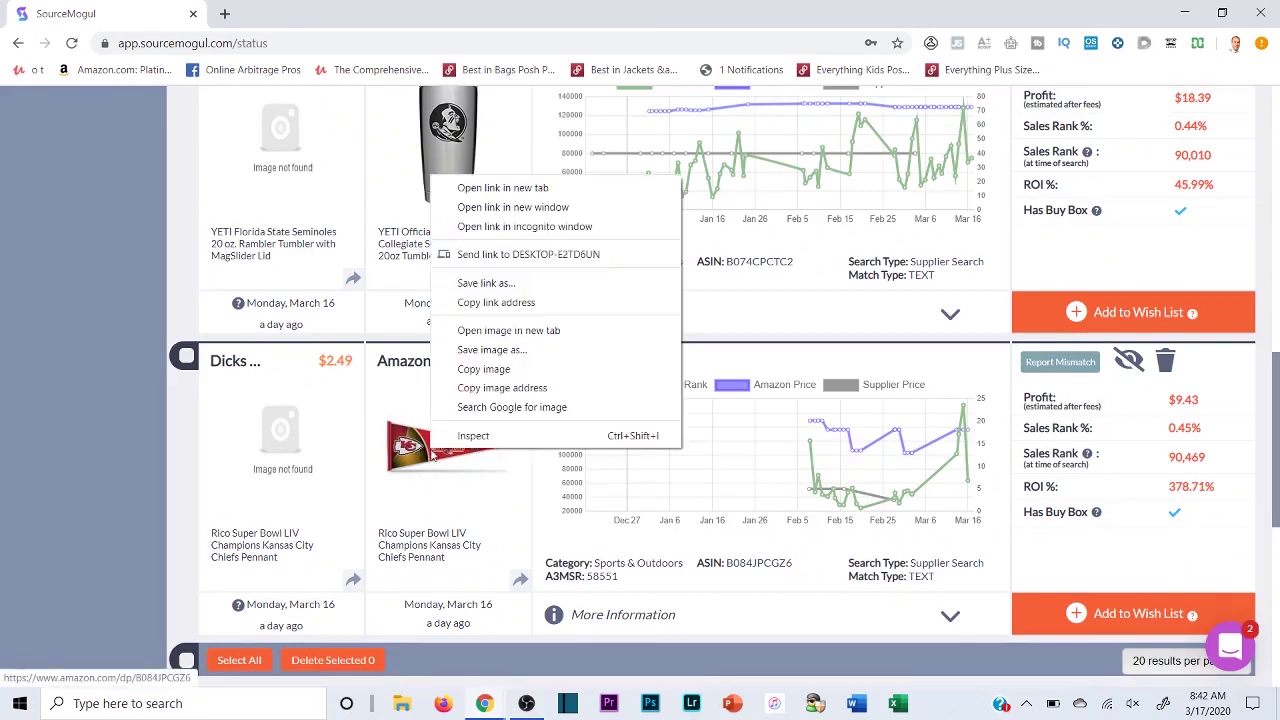
{"action": "left_click", "coordinate": [462, 187]}
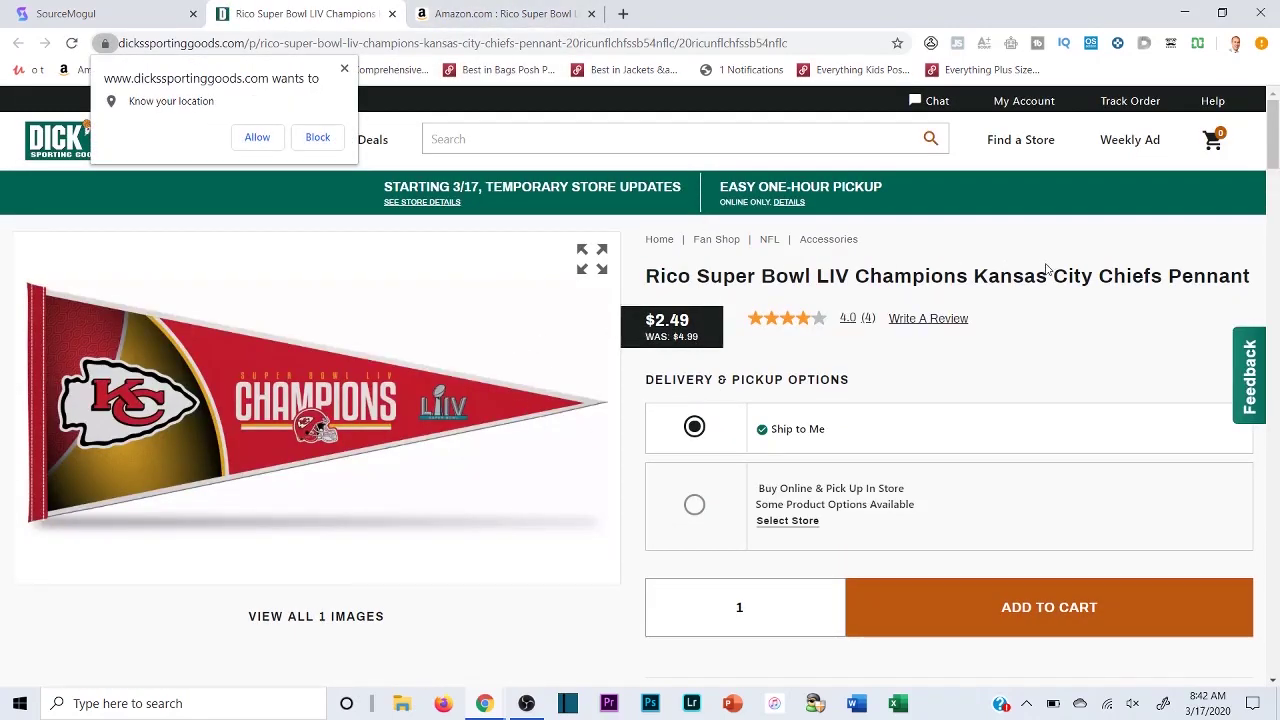
{"action": "left_click", "coordinate": [474, 14]}
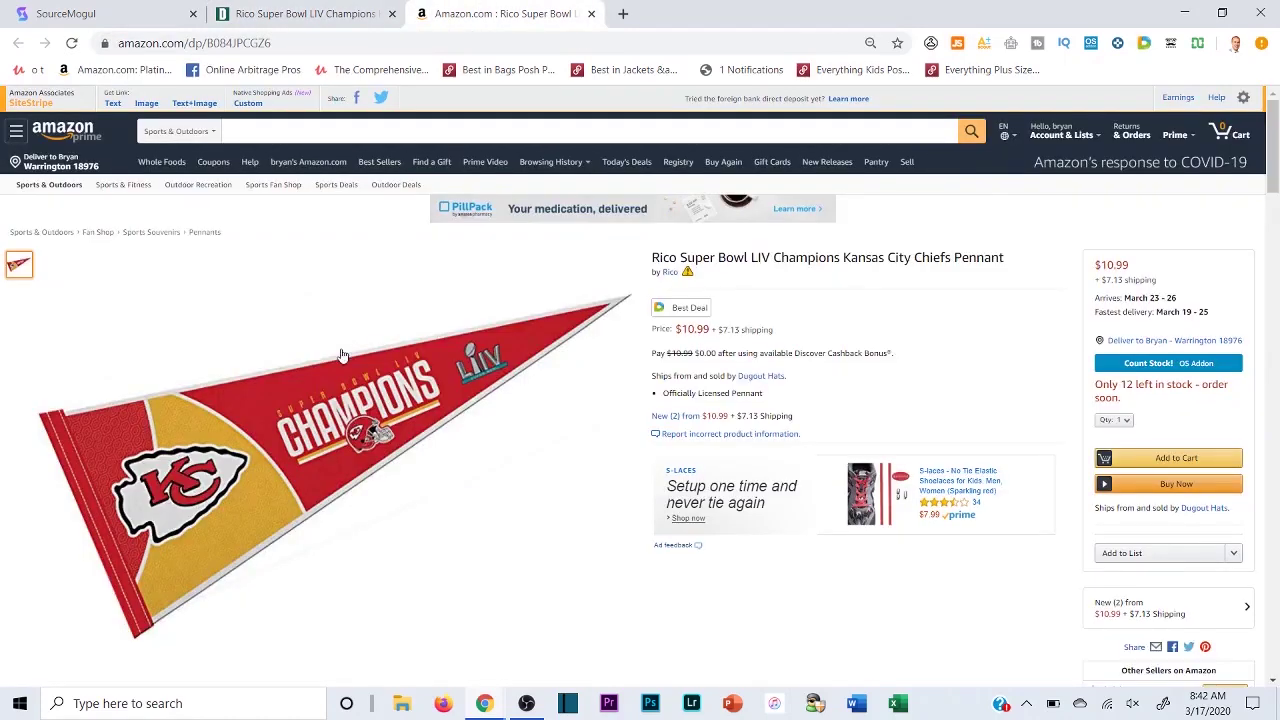
{"action": "left_click", "coordinate": [300, 14]}
{"action": "left_click", "coordinate": [467, 8]}
{"action": "left_click", "coordinate": [337, 12]}
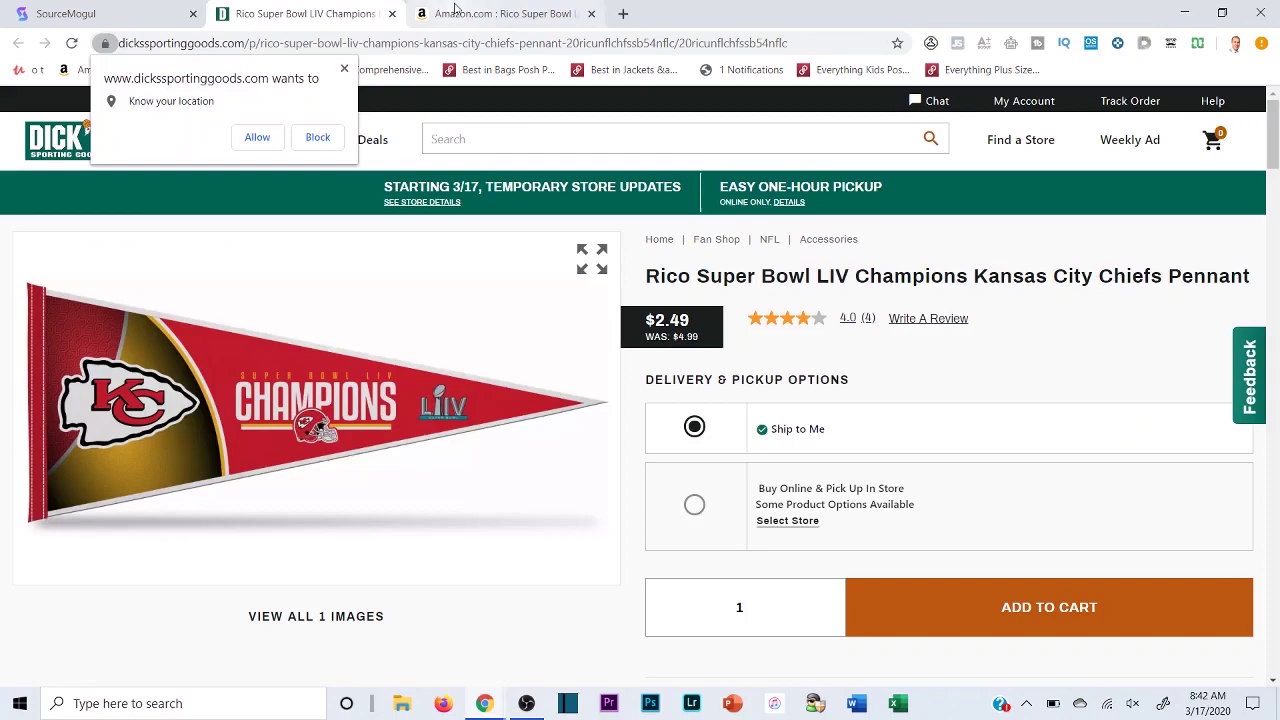
{"action": "left_click", "coordinate": [455, 8]}
{"action": "left_click", "coordinate": [398, 6]}
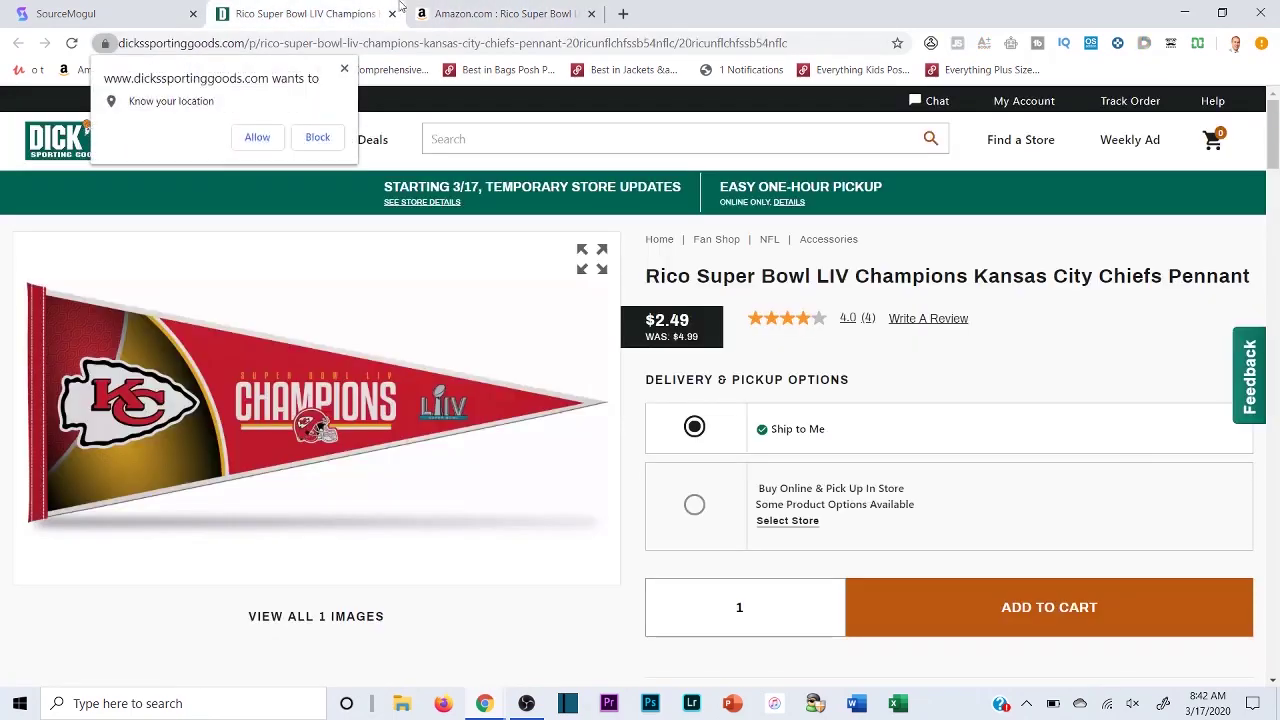
{"action": "left_click", "coordinate": [470, 12]}
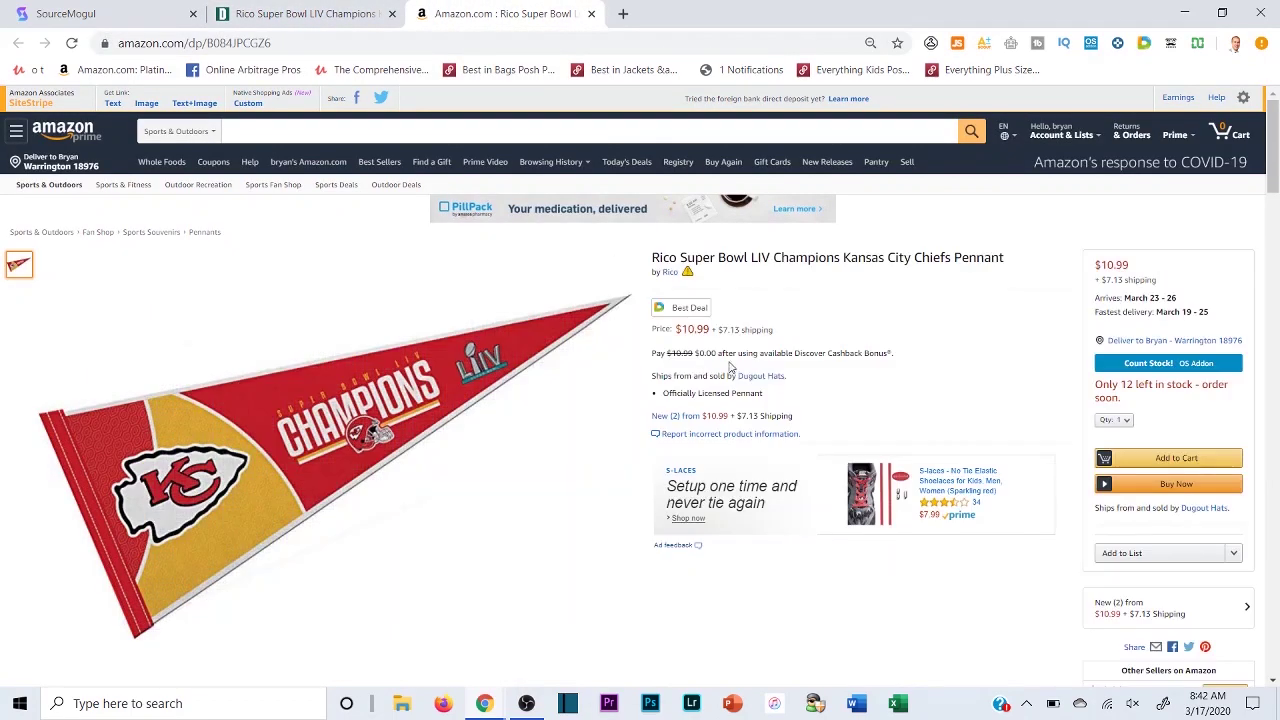
{"action": "left_click", "coordinate": [300, 12]}
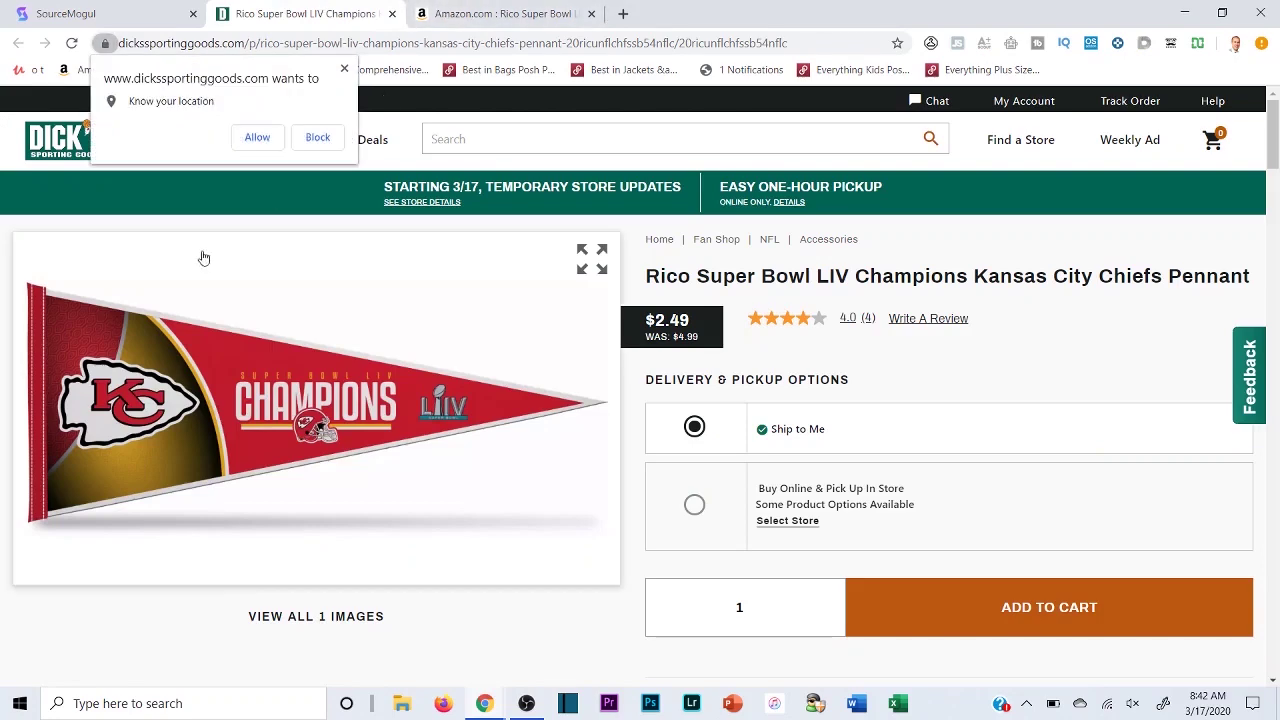
{"action": "left_click", "coordinate": [535, 12]}
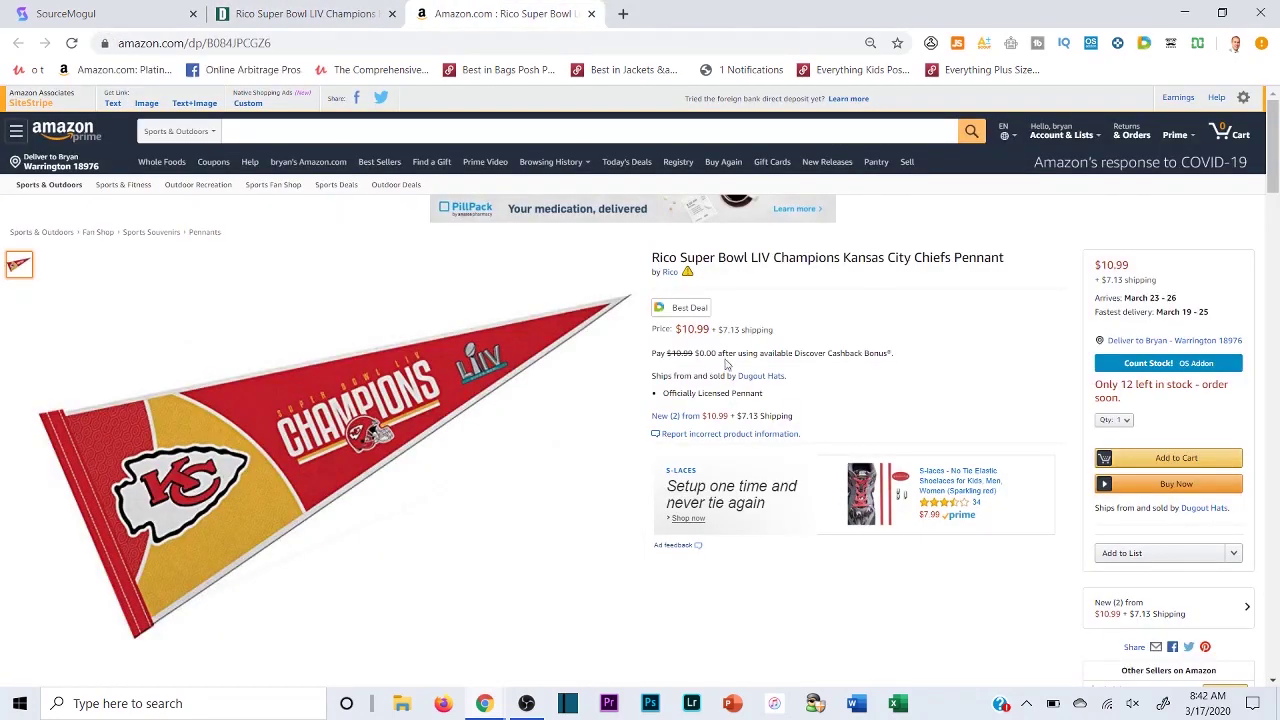
Step: Review the pennant's Amazon listing: $7.13 shipping, Keepa price history and sales rank
{"action": "scroll", "coordinate": [727, 365], "scroll_direction": "down", "scroll_amount": 2}
{"action": "scroll", "coordinate": [838, 203], "scroll_direction": "up", "scroll_amount": 2}
{"action": "left_click_drag", "start_coordinate": [776, 335], "coordinate": [718, 333]}
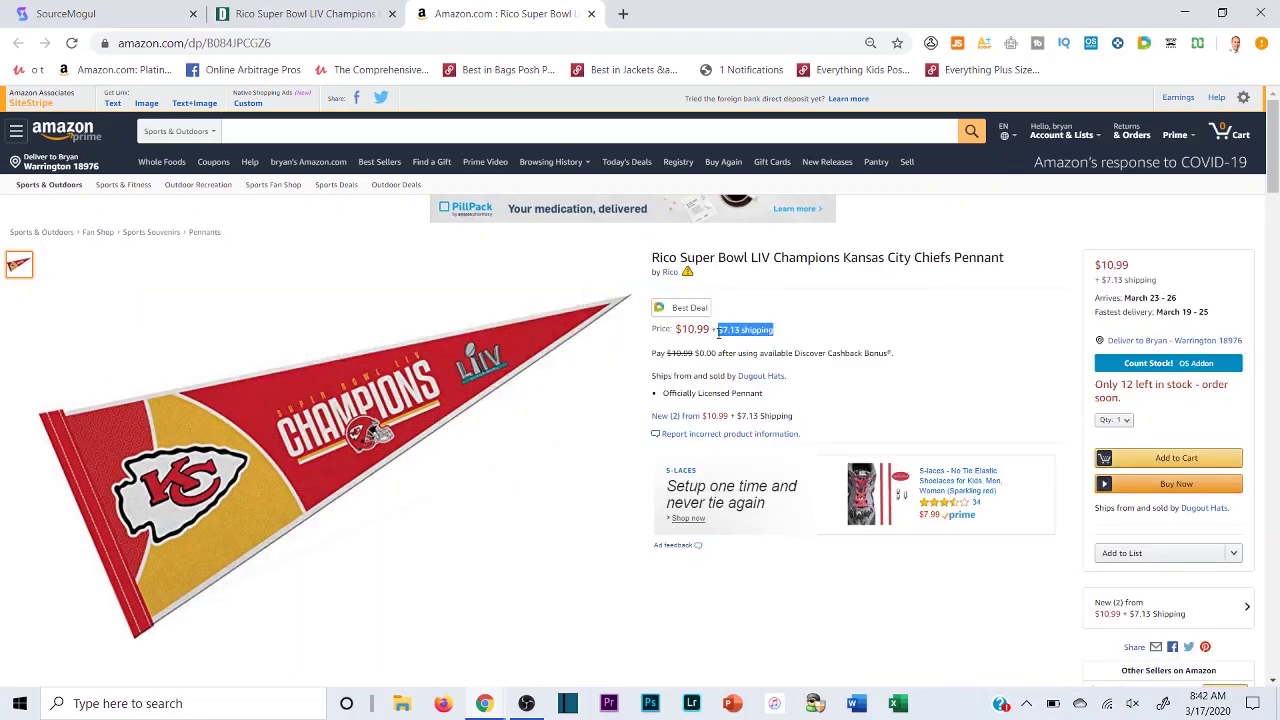
{"action": "left_click", "coordinate": [755, 300]}
{"action": "scroll", "coordinate": [903, 360], "scroll_direction": "down", "scroll_amount": 2}
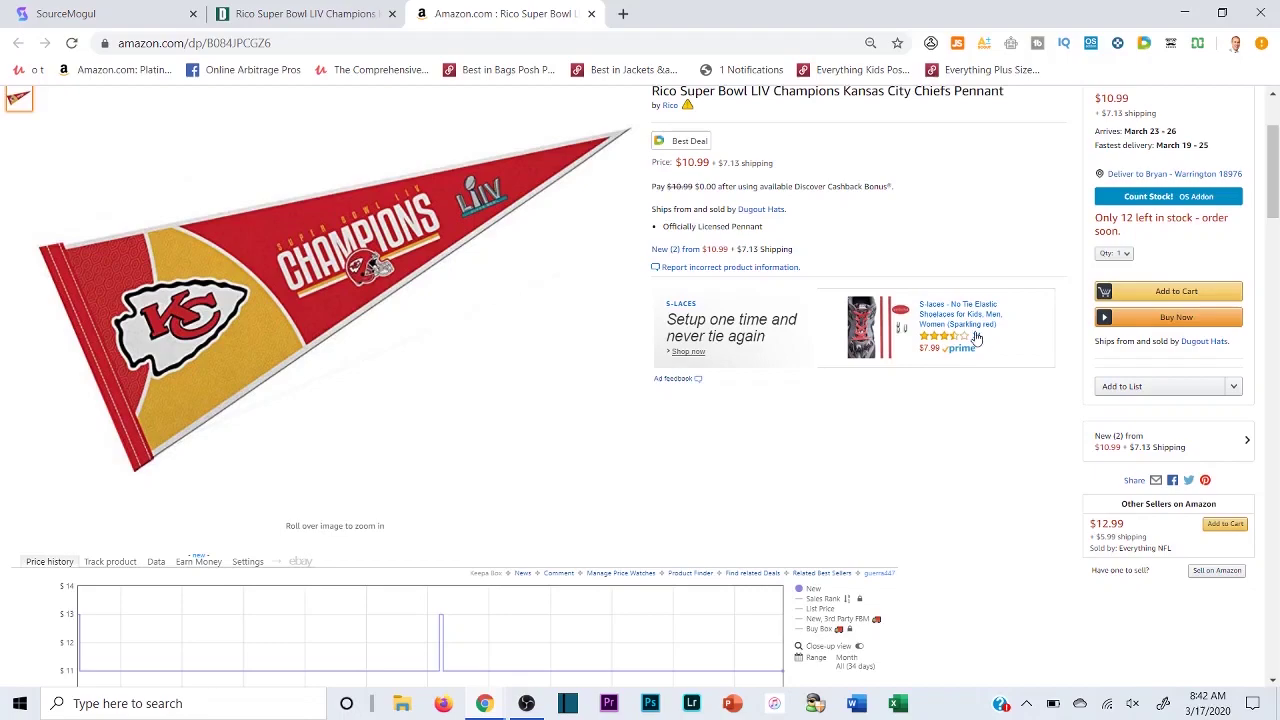
{"action": "scroll", "coordinate": [826, 317], "scroll_direction": "down", "scroll_amount": 4}
{"action": "scroll", "coordinate": [643, 324], "scroll_direction": "down", "scroll_amount": 2}
{"action": "scroll", "coordinate": [586, 274], "scroll_direction": "up", "scroll_amount": 3}
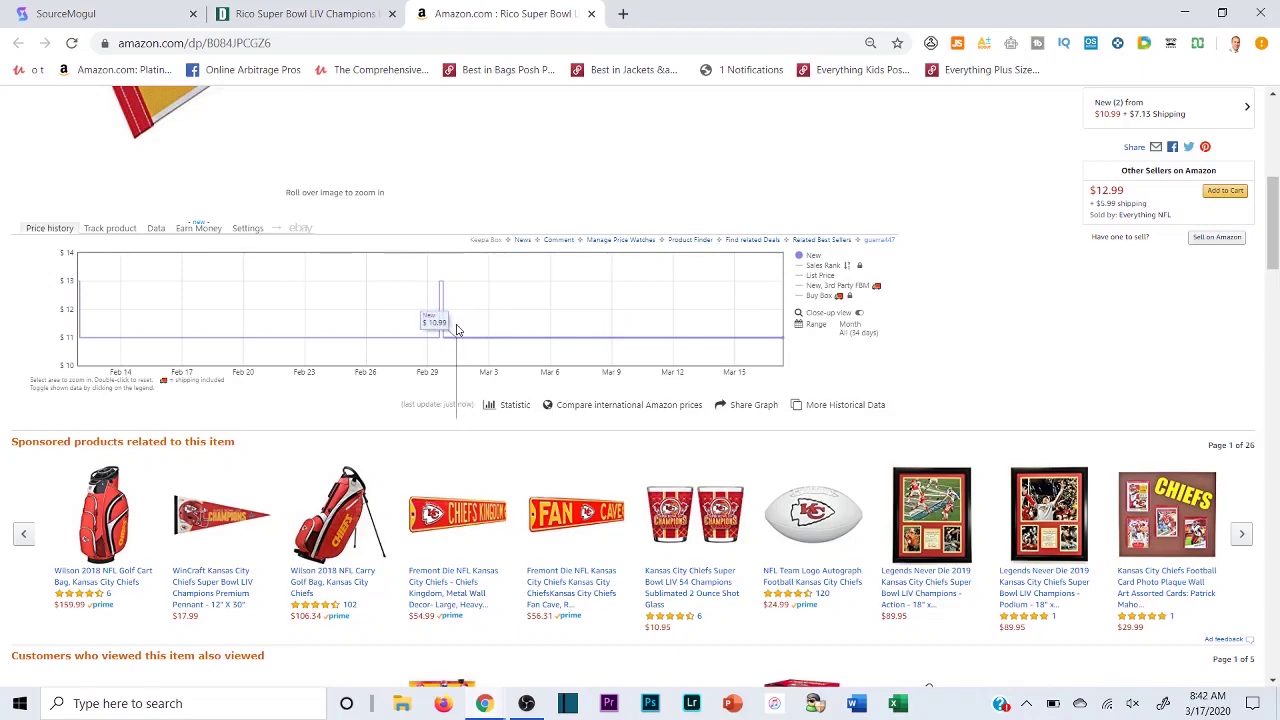
{"action": "scroll", "coordinate": [815, 146], "scroll_direction": "up", "scroll_amount": 3}
{"action": "scroll", "coordinate": [784, 203], "scroll_direction": "up", "scroll_amount": 2}
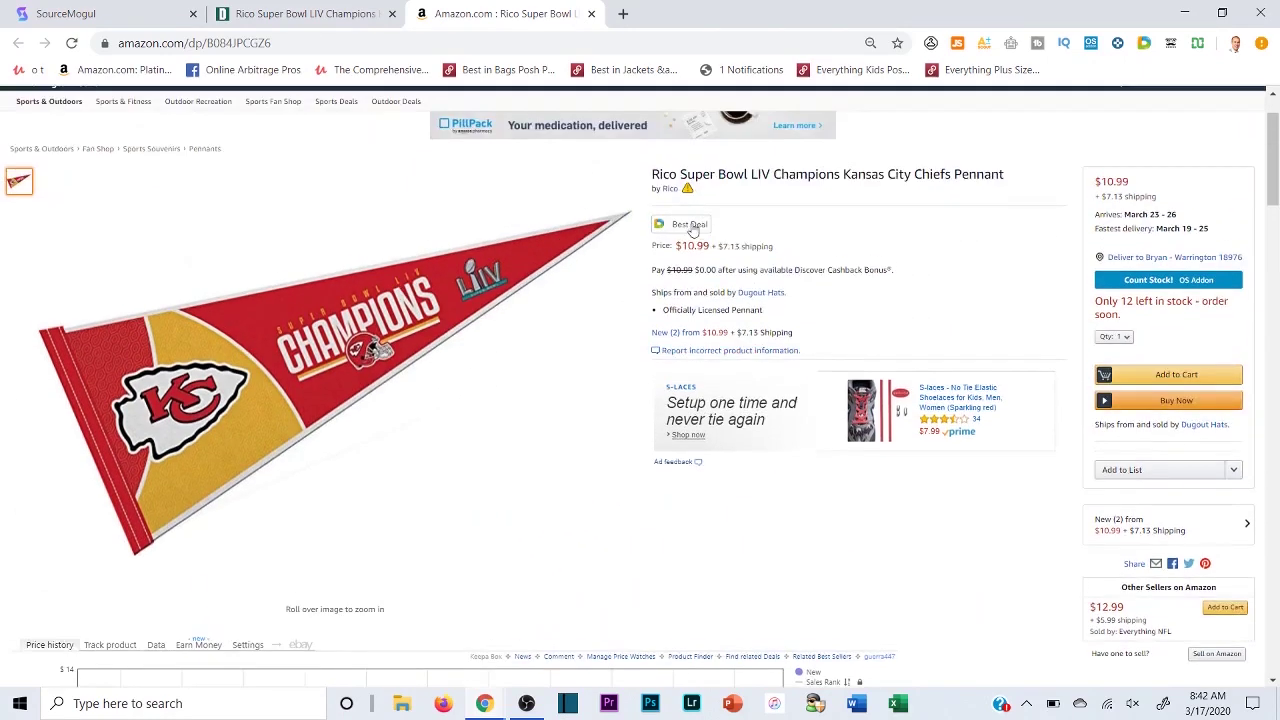
Step: Recheck the $2.49 Dick's price, view Jungle Scout's sales estimate, then return to SourceMogul
{"action": "left_click", "coordinate": [292, 12]}
{"action": "left_click_drag", "start_coordinate": [698, 319], "coordinate": [644, 320]}
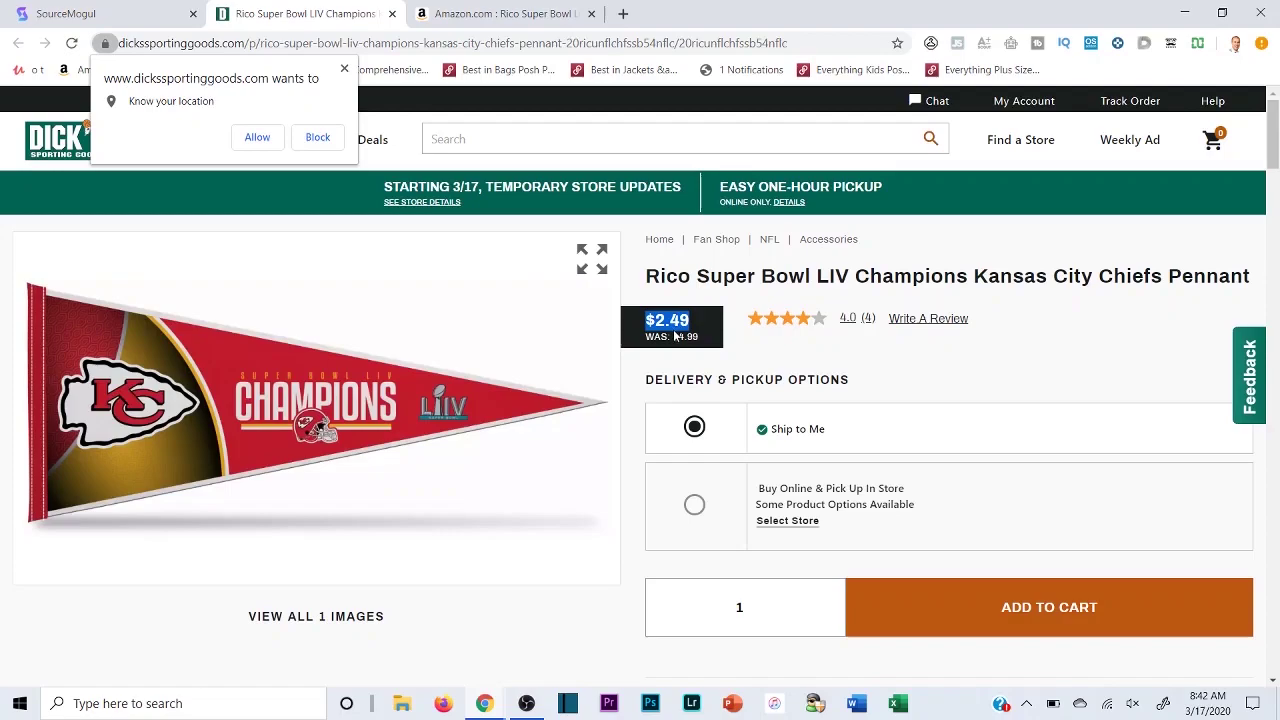
{"action": "left_click", "coordinate": [500, 13]}
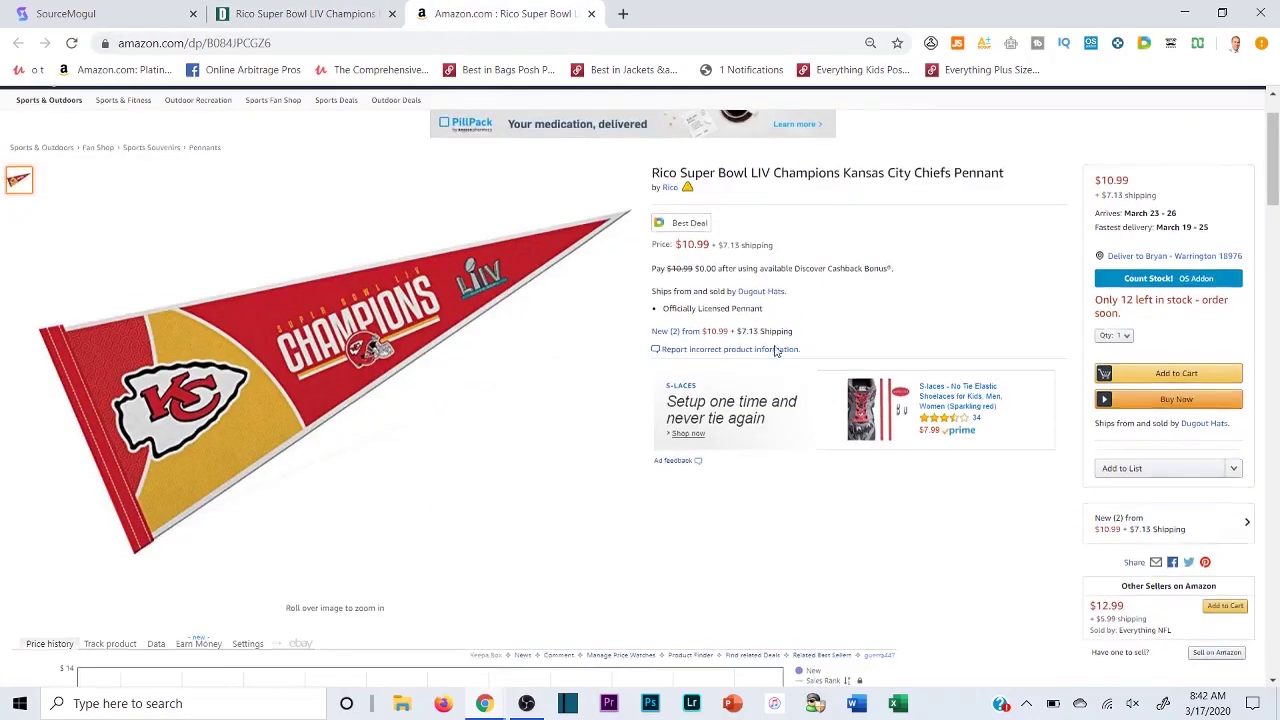
{"action": "scroll", "coordinate": [585, 372], "scroll_direction": "down", "scroll_amount": 15}
{"action": "scroll", "coordinate": [523, 383], "scroll_direction": "up", "scroll_amount": 2}
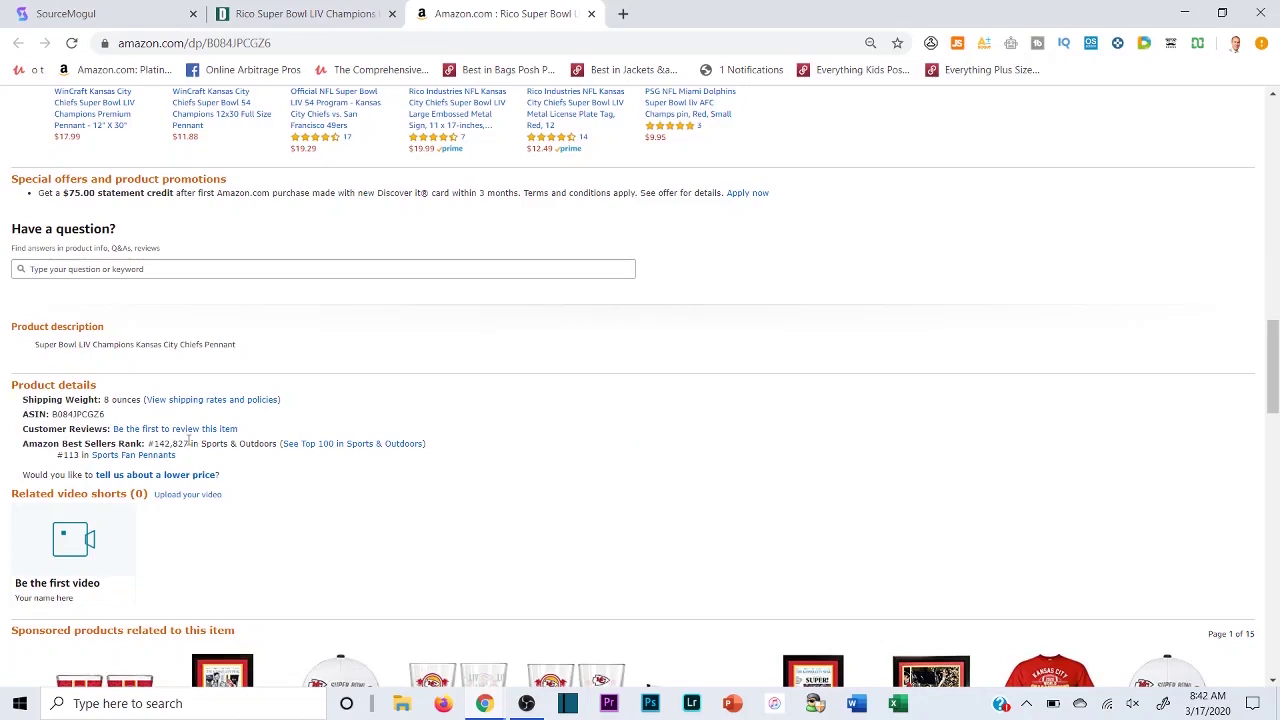
{"action": "left_click", "coordinate": [960, 45]}
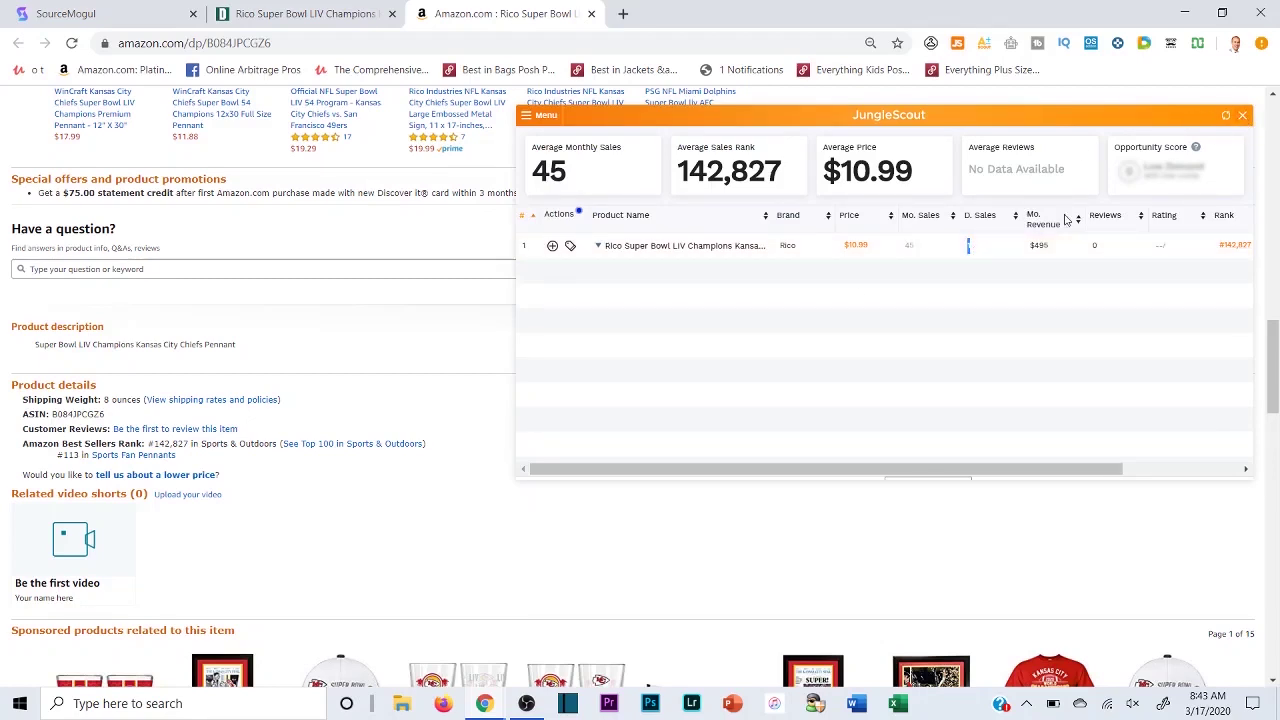
{"action": "left_click", "coordinate": [1242, 115]}
{"action": "left_click", "coordinate": [360, 13]}
Step: Compare the Kansas City Chiefs pennant's SourceMogul deal with its Dick's and Amazon listings
{"action": "left_click", "coordinate": [100, 13]}
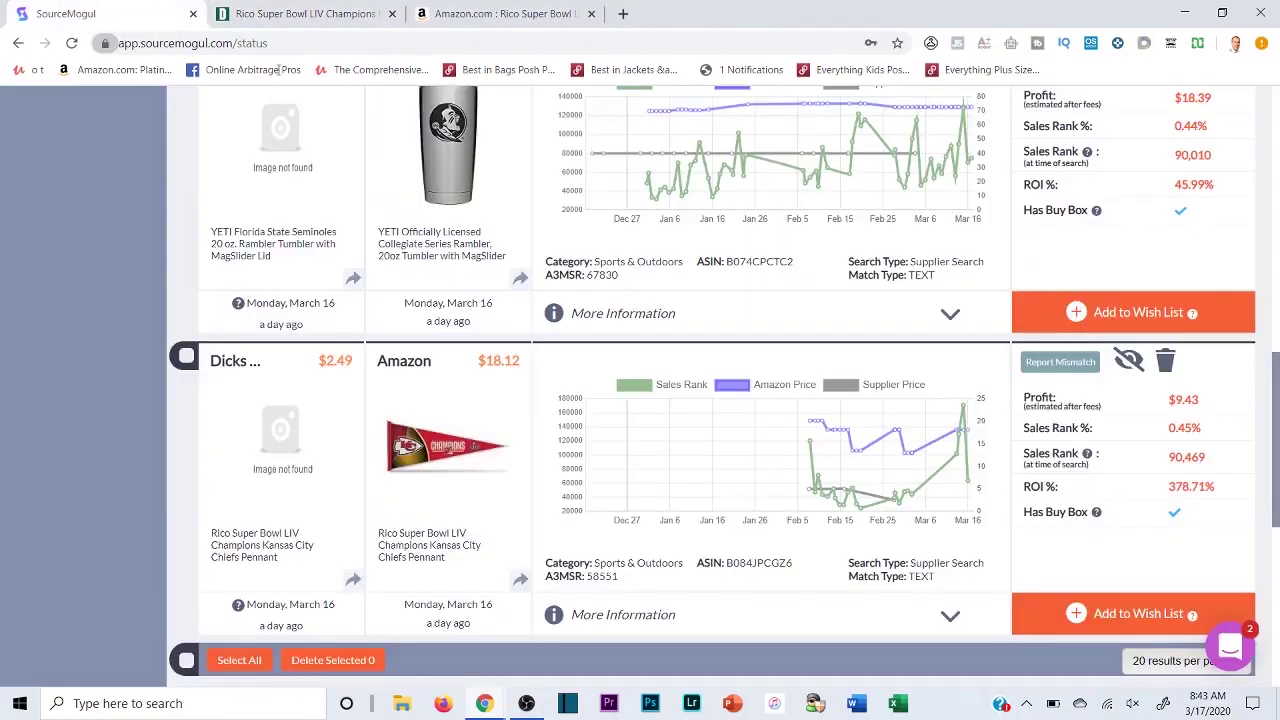
{"action": "scroll", "coordinate": [437, 357], "scroll_direction": "up", "scroll_amount": 5}
{"action": "scroll", "coordinate": [437, 357], "scroll_direction": "up", "scroll_amount": 4}
{"action": "scroll", "coordinate": [400, 380], "scroll_direction": "down", "scroll_amount": 8}
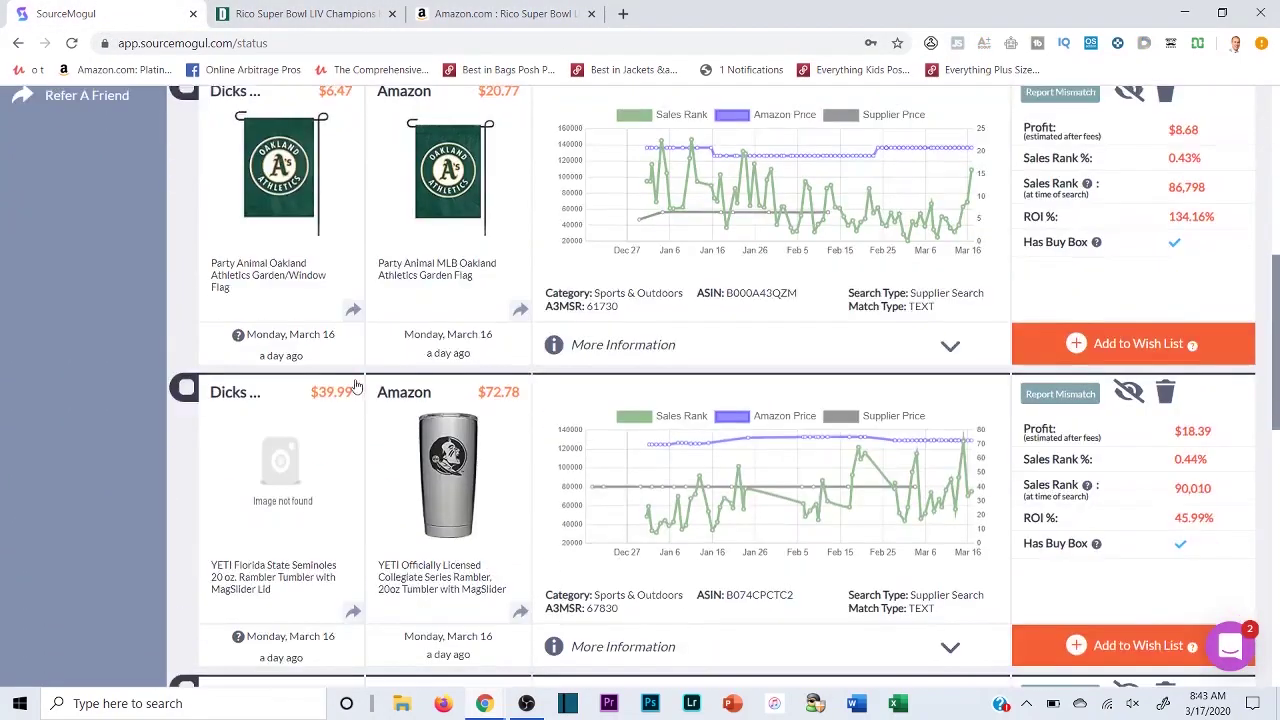
{"action": "scroll", "coordinate": [388, 395], "scroll_direction": "up", "scroll_amount": 8}
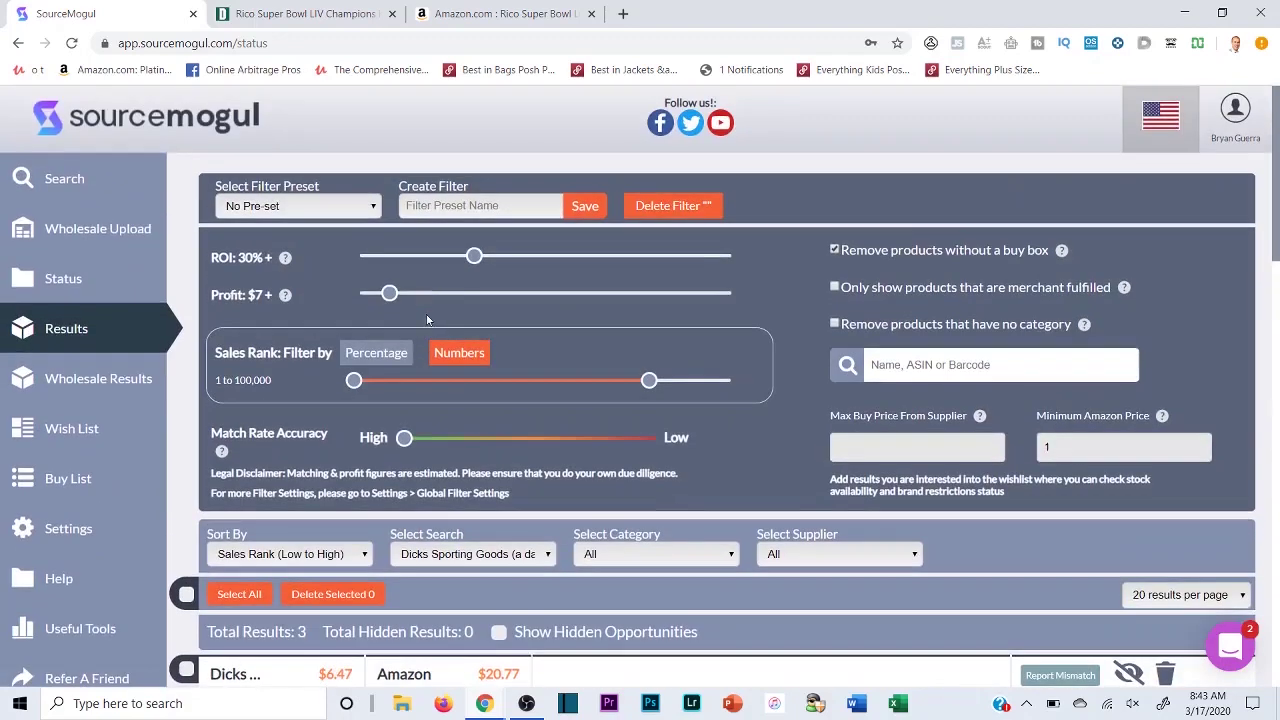
{"action": "left_click", "coordinate": [459, 14]}
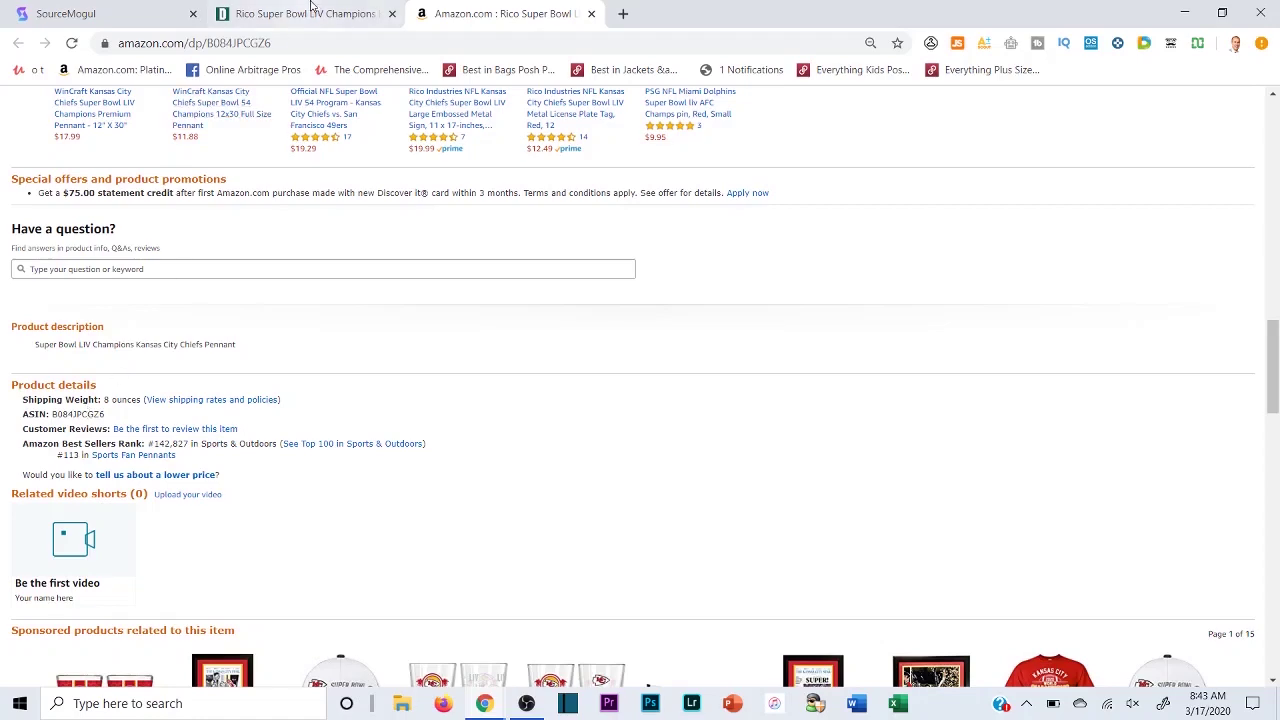
{"action": "left_click", "coordinate": [66, 14]}
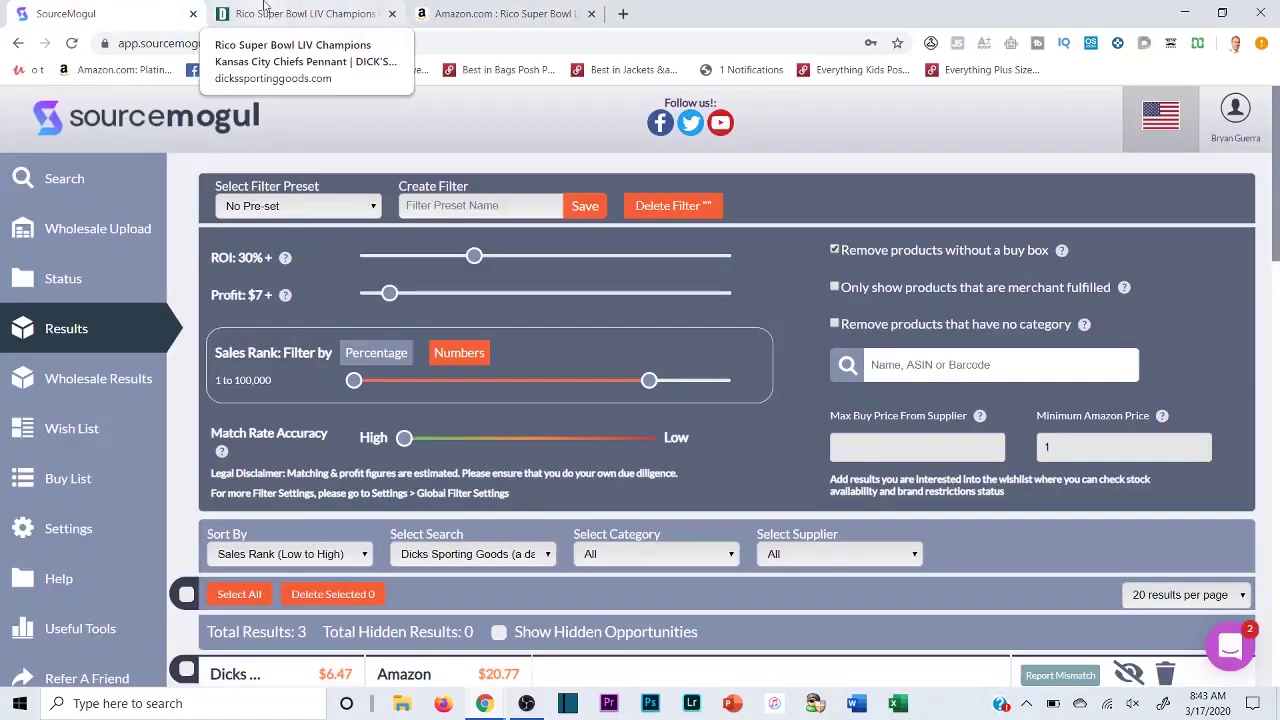
{"action": "left_click", "coordinate": [300, 14]}
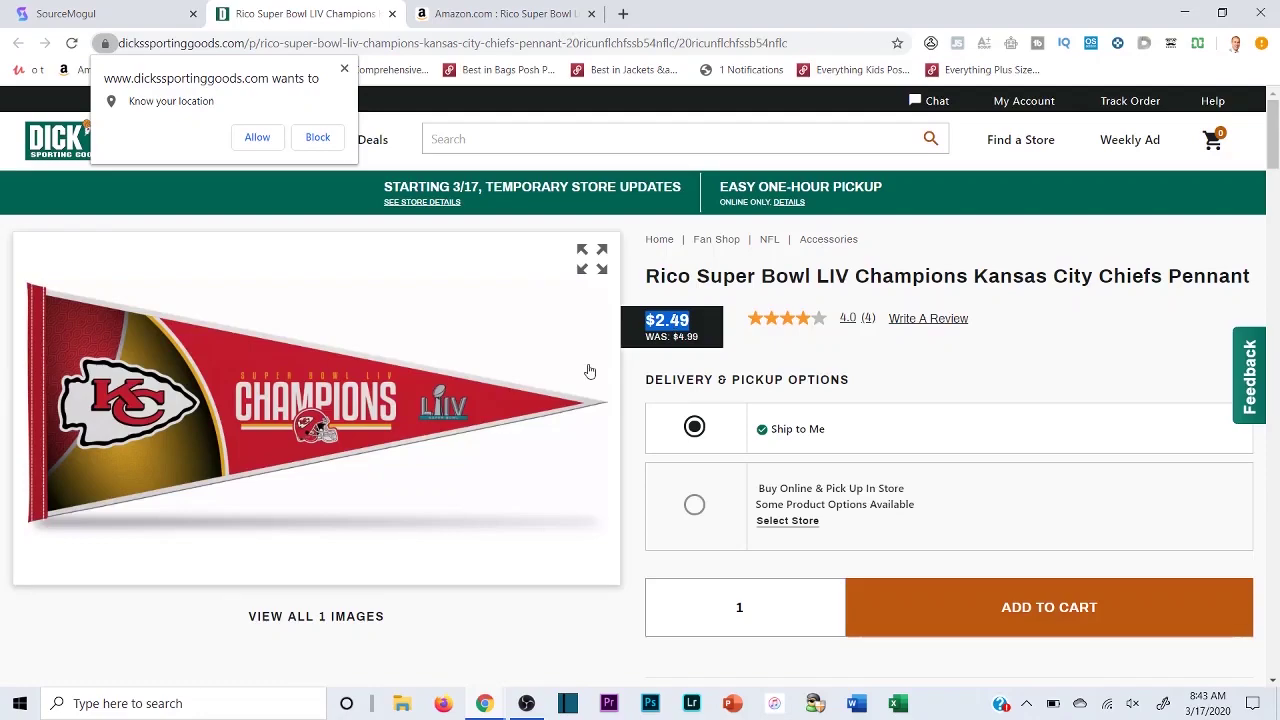
{"action": "left_click", "coordinate": [466, 13]}
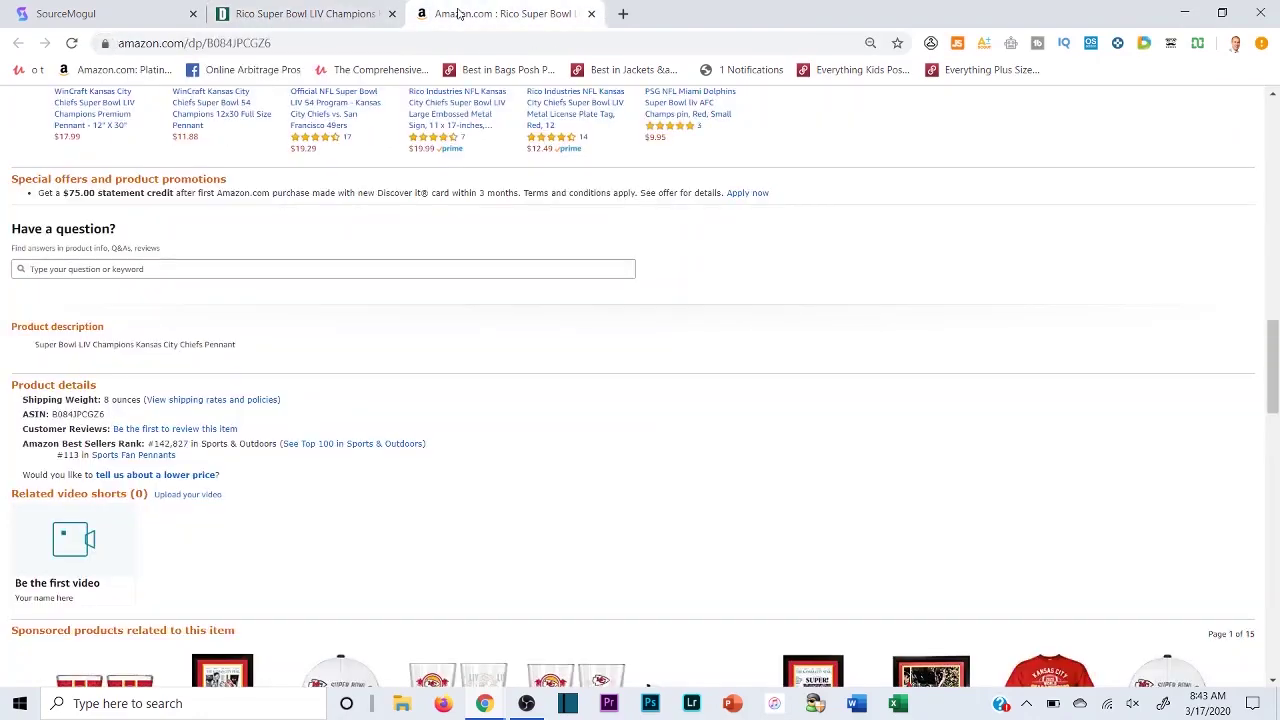
{"action": "scroll", "coordinate": [685, 150], "scroll_direction": "up", "scroll_amount": 15}
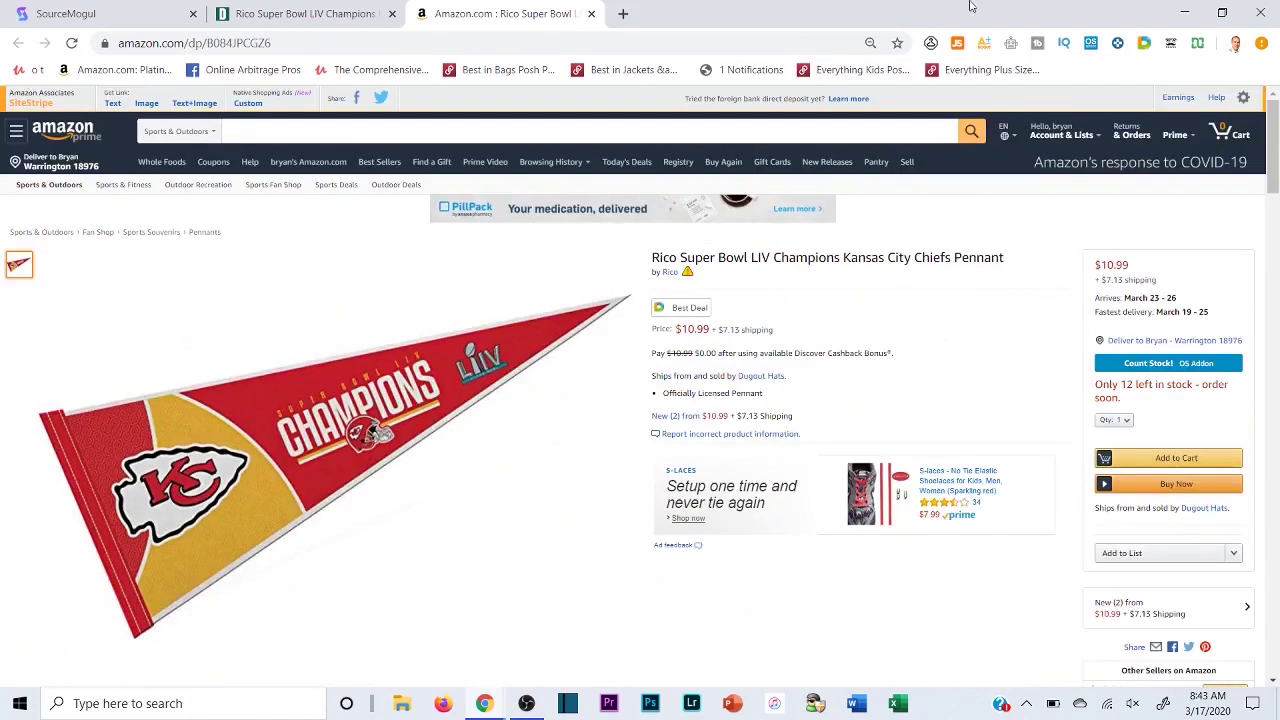
Step: Run the AMZScout FBA calculator on the pennant and copy its ASIN B084JPCGZ6
{"action": "left_click", "coordinate": [988, 43]}
{"action": "left_click", "coordinate": [940, 77]}
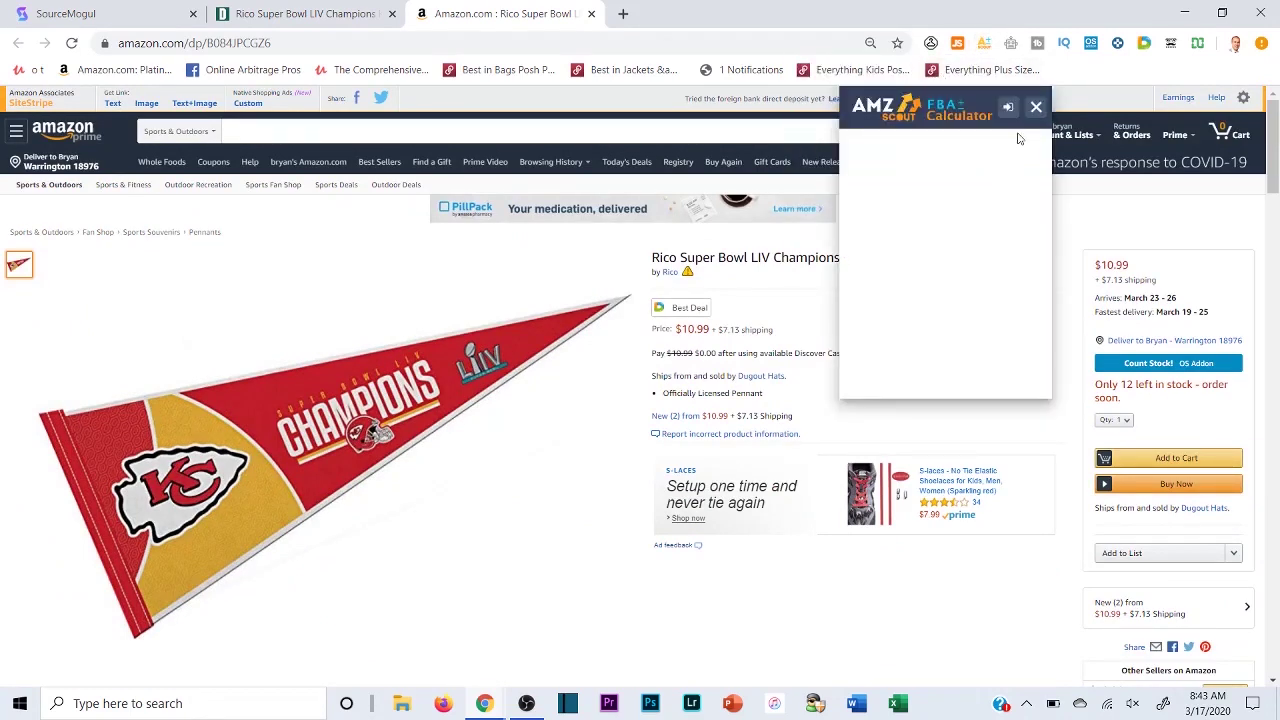
{"action": "left_click", "coordinate": [1037, 107]}
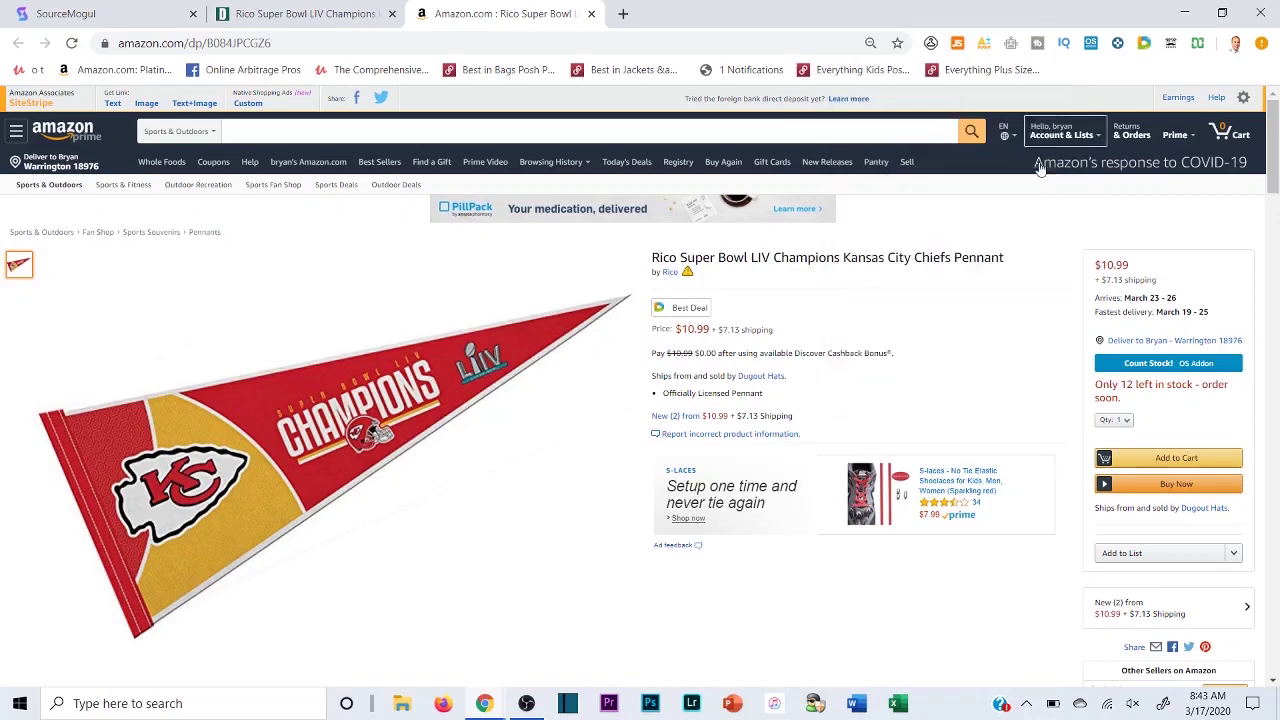
{"action": "scroll", "coordinate": [155, 340], "scroll_direction": "down", "scroll_amount": 20}
{"action": "scroll", "coordinate": [140, 338], "scroll_direction": "down", "scroll_amount": 1}
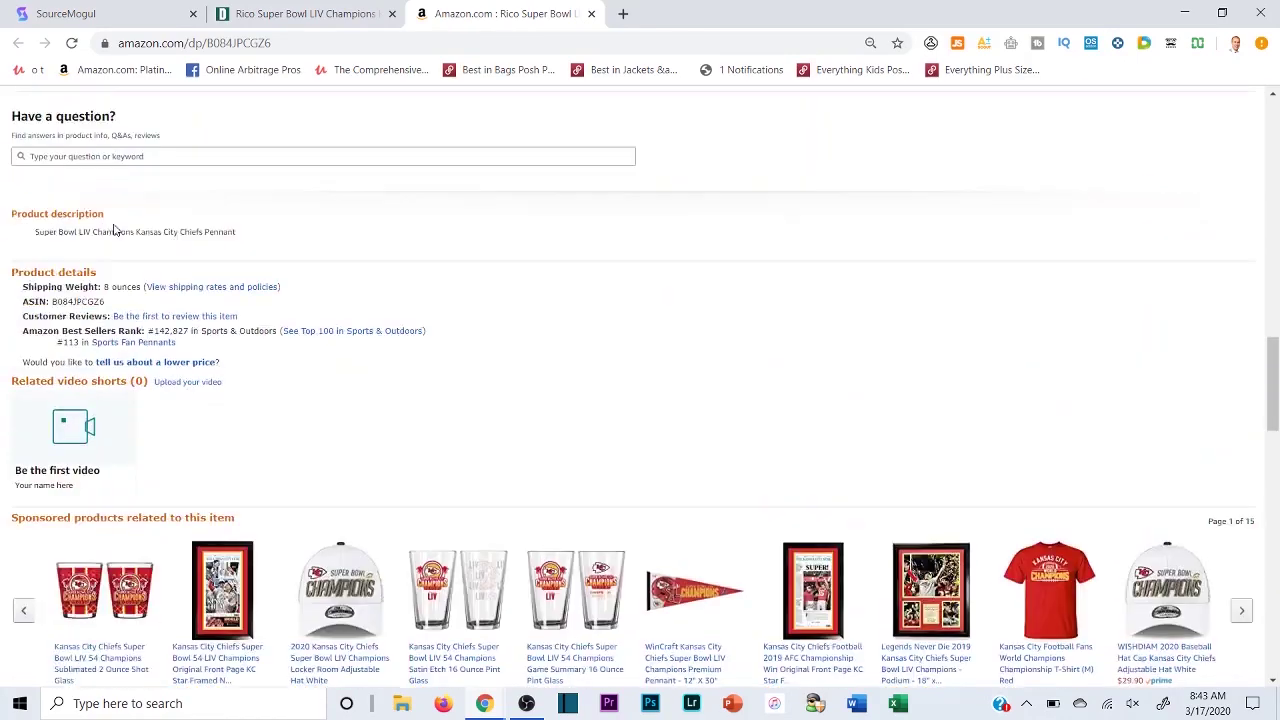
{"action": "scroll", "coordinate": [88, 328], "scroll_direction": "up", "scroll_amount": 1}
{"action": "double_click", "coordinate": [92, 331]}
{"action": "right_click", "coordinate": [92, 331]}
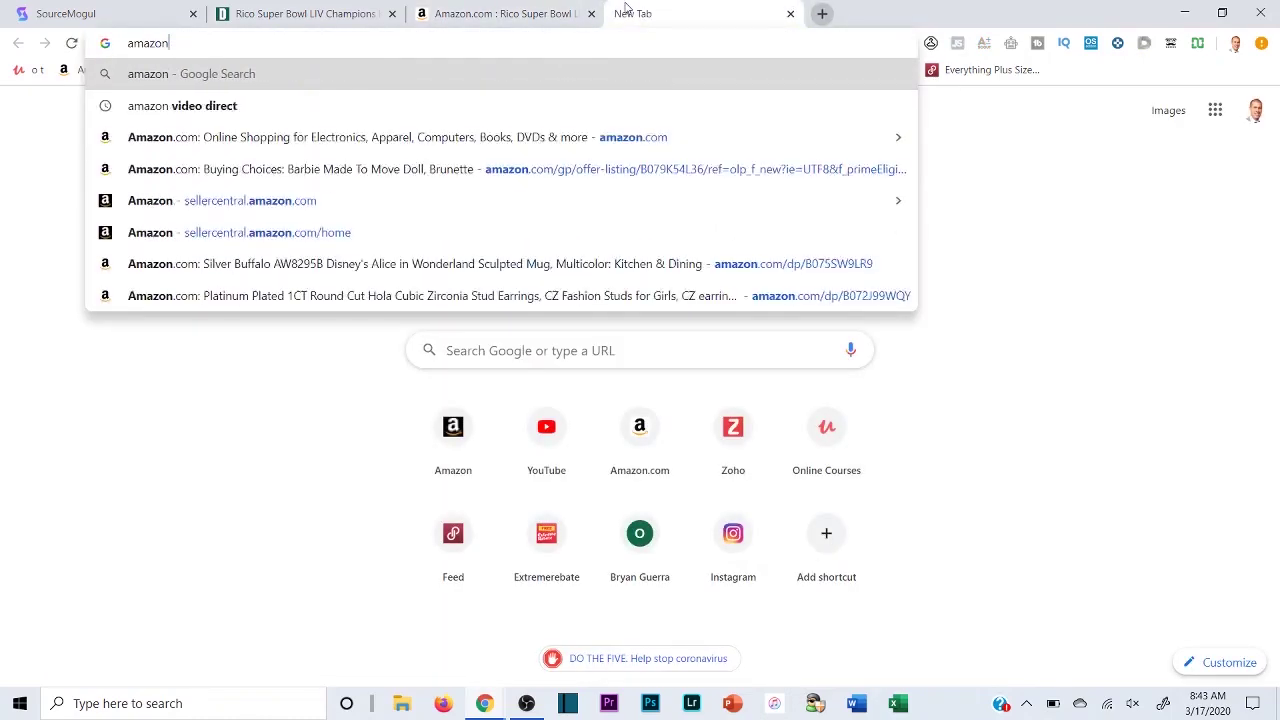
Step: Calculate the pennant's FBA profit at $17.99 price, $1 shipping and $2.50 cost (net $8.30)
{"action": "type", "text": "fba cal"}
{"action": "key", "text": "Return"}
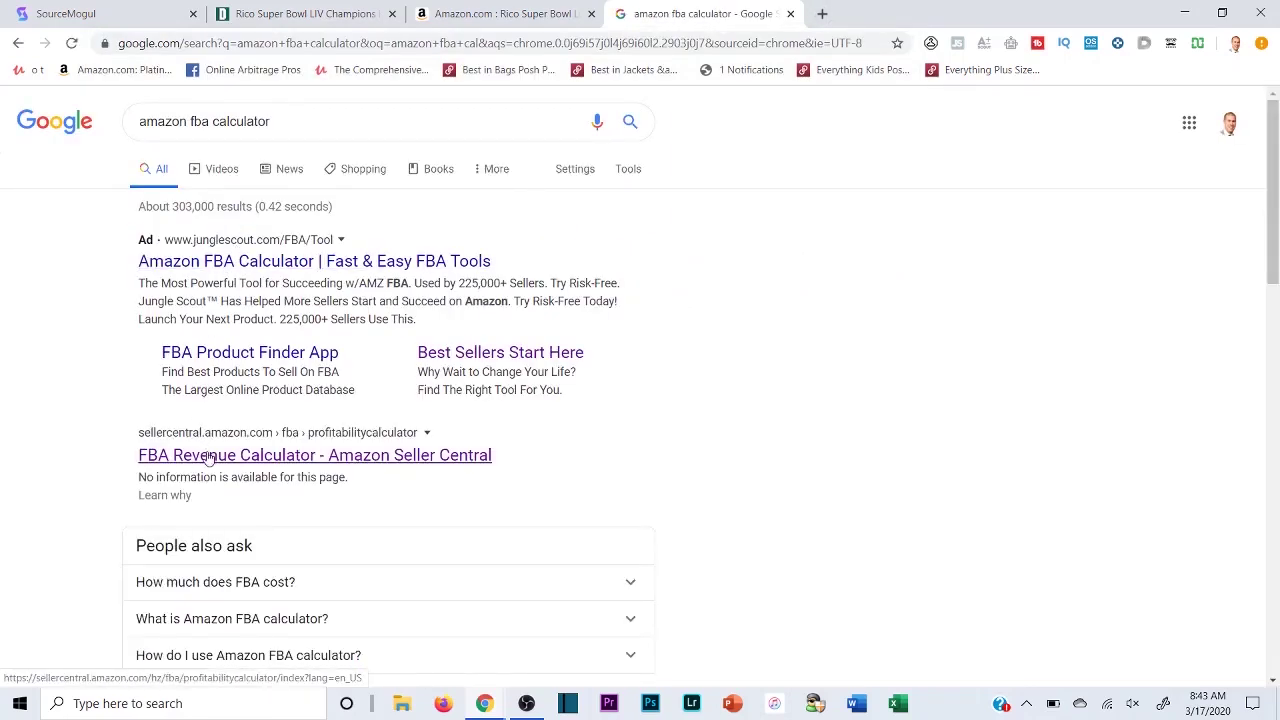
{"action": "left_click", "coordinate": [210, 457]}
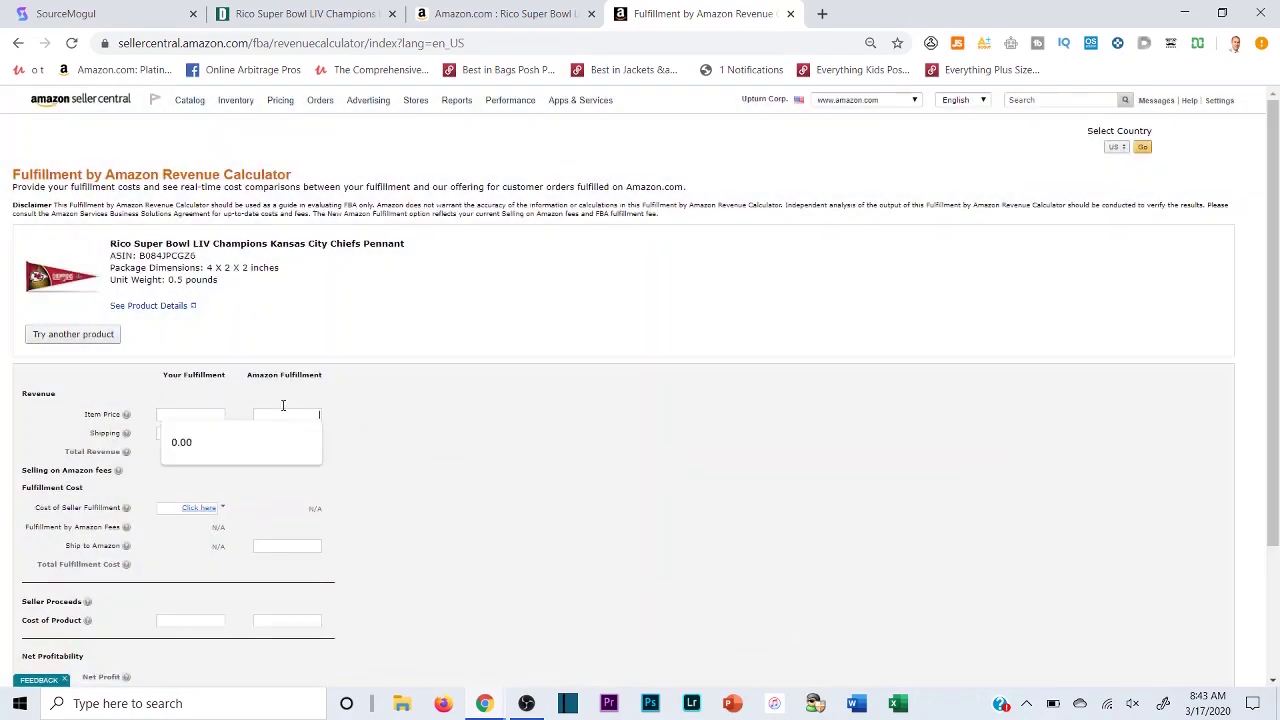
{"action": "key", "text": "Escape"}
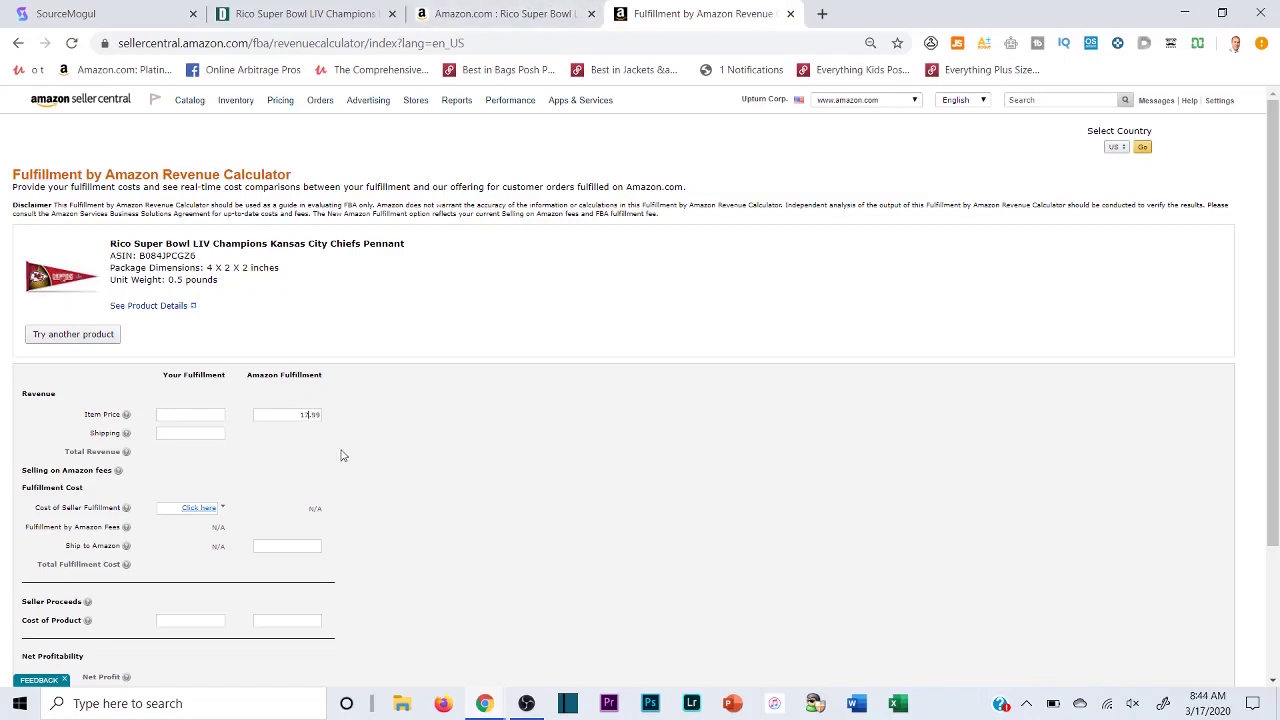
{"action": "left_click", "coordinate": [278, 545]}
{"action": "type", "text": "1"}
{"action": "scroll", "coordinate": [366, 514], "scroll_direction": "down", "scroll_amount": 2}
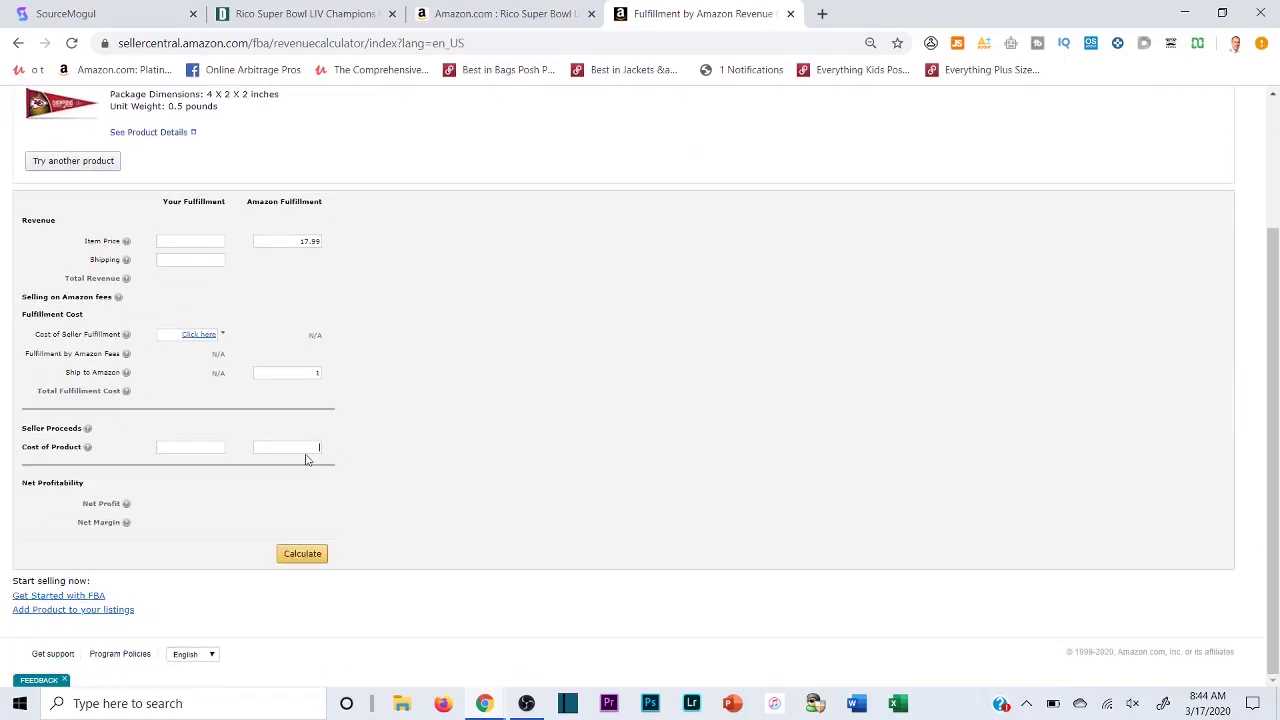
{"action": "left_click", "coordinate": [294, 556]}
{"action": "left_click_drag", "start_coordinate": [304, 504], "coordinate": [316, 508]}
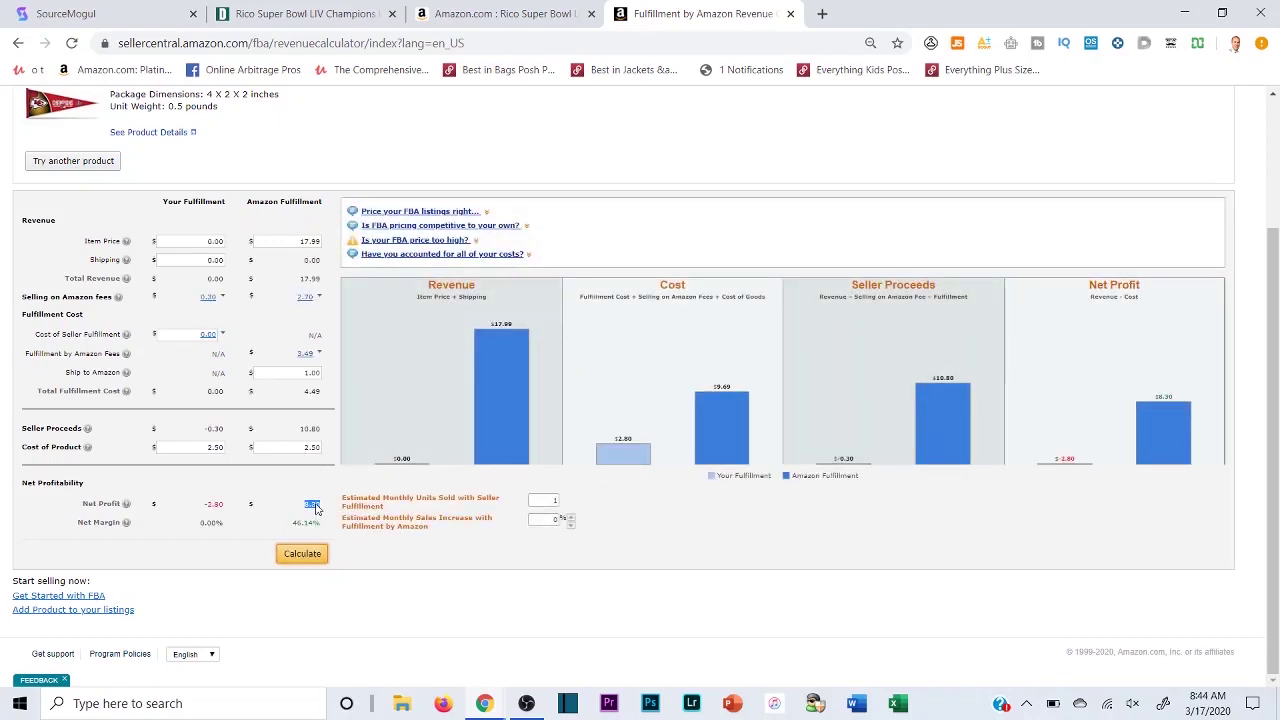
{"action": "left_click", "coordinate": [316, 508]}
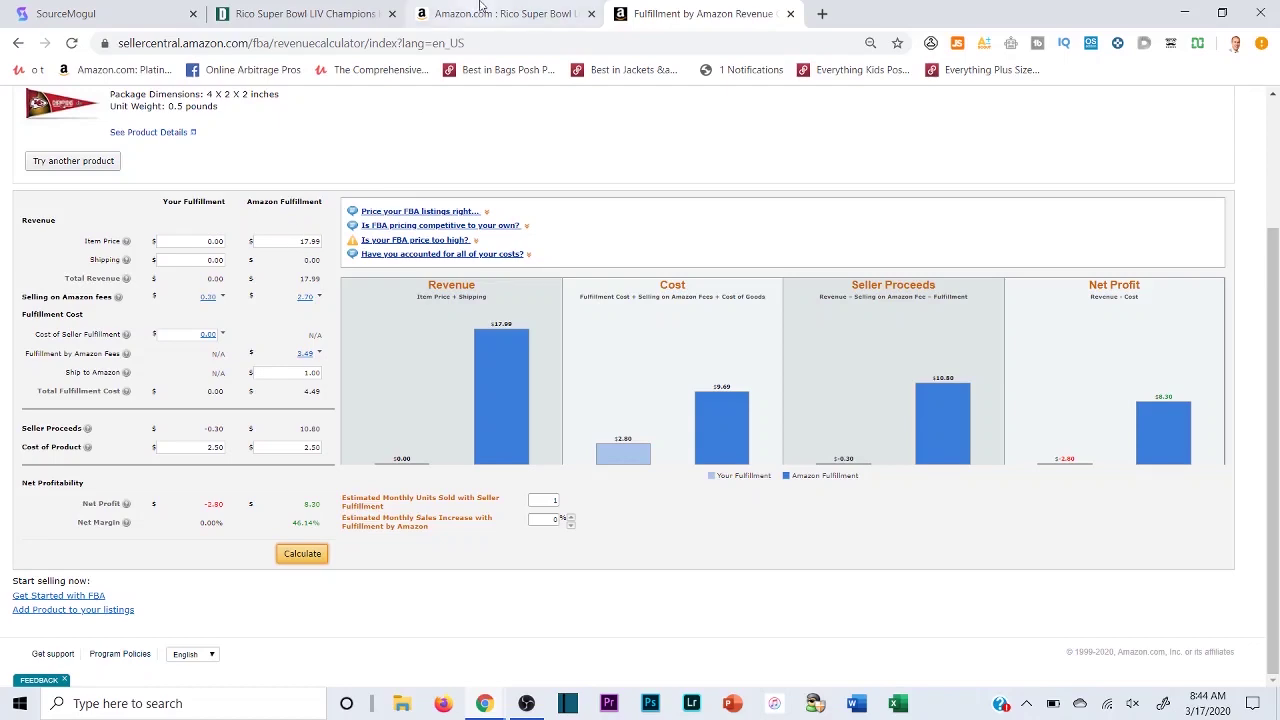
Step: Close the pennant's Amazon and Dick's product tabs and return to the SourceMogul results
{"action": "left_click", "coordinate": [562, 14]}
{"action": "left_click", "coordinate": [591, 14]}
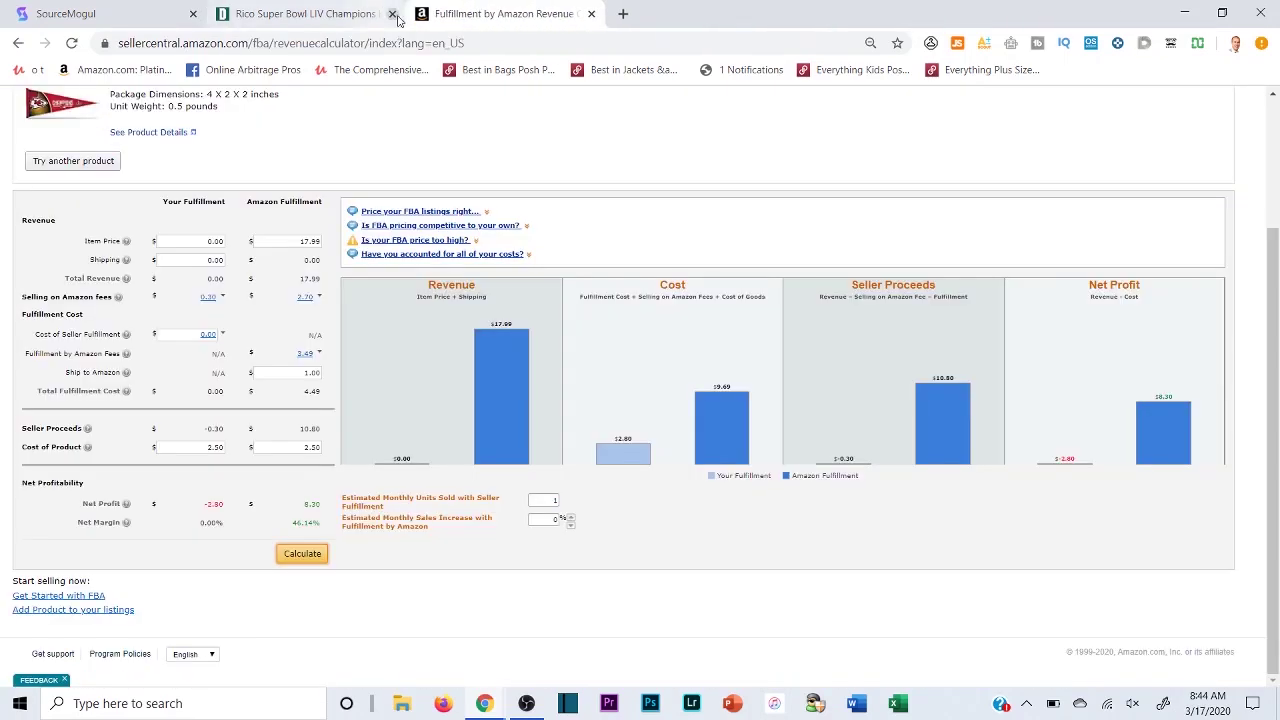
{"action": "left_click", "coordinate": [392, 14]}
{"action": "left_click", "coordinate": [140, 14]}
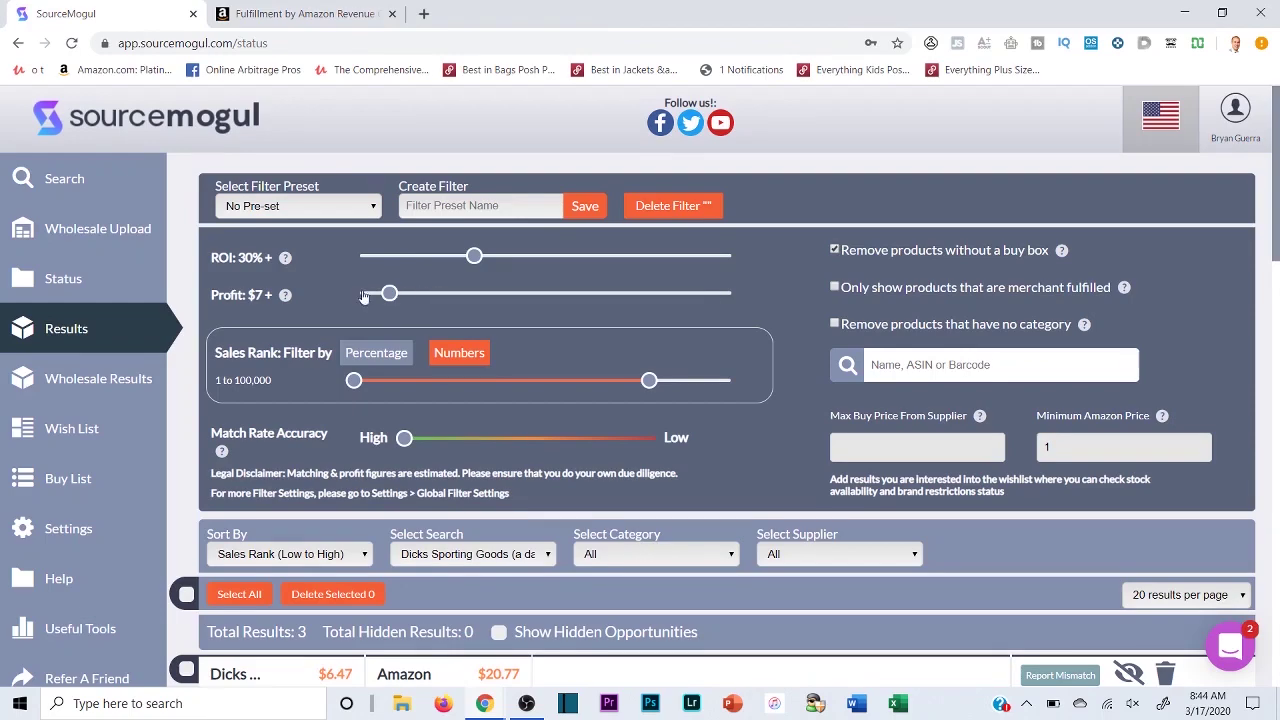
Step: Check the results count, then lower the minimum ROI to 25% and profit to $6
{"action": "scroll", "coordinate": [365, 297], "scroll_direction": "down", "scroll_amount": 3}
{"action": "left_click_drag", "start_coordinate": [298, 383], "coordinate": [314, 386]}
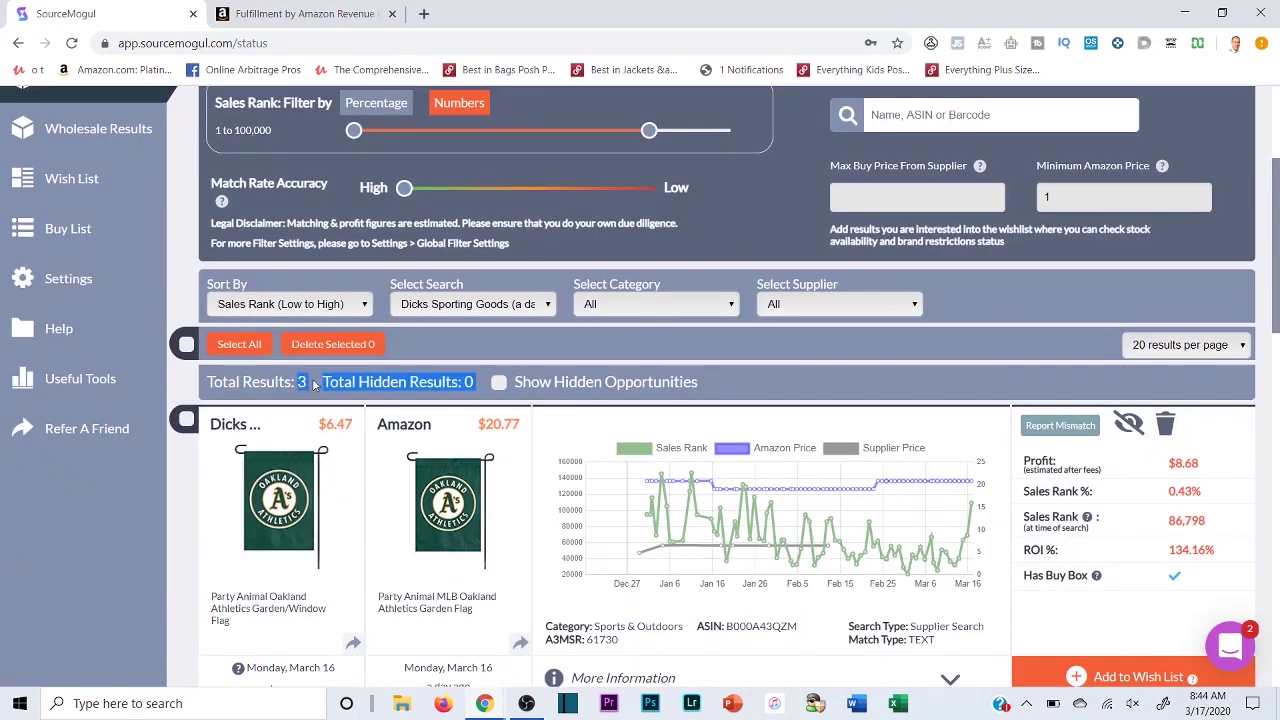
{"action": "left_click", "coordinate": [314, 386]}
{"action": "scroll", "coordinate": [400, 313], "scroll_direction": "up", "scroll_amount": 3}
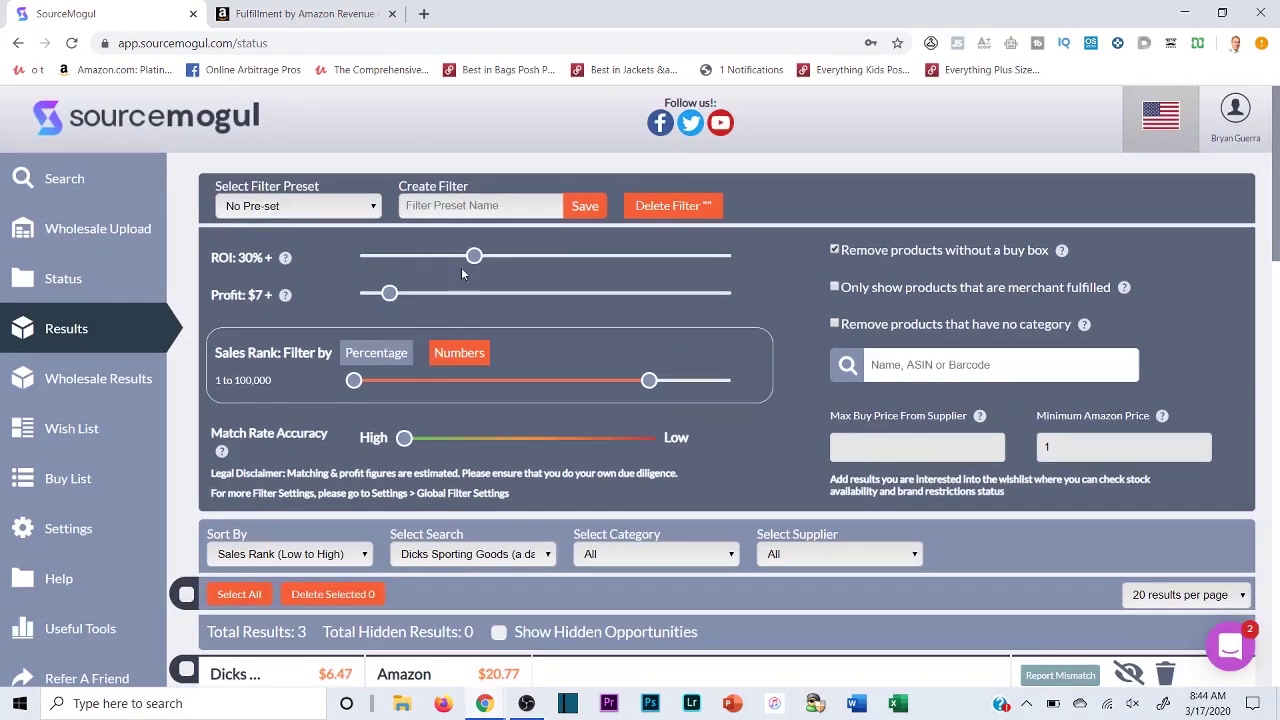
{"action": "left_click_drag", "start_coordinate": [474, 258], "coordinate": [457, 258]}
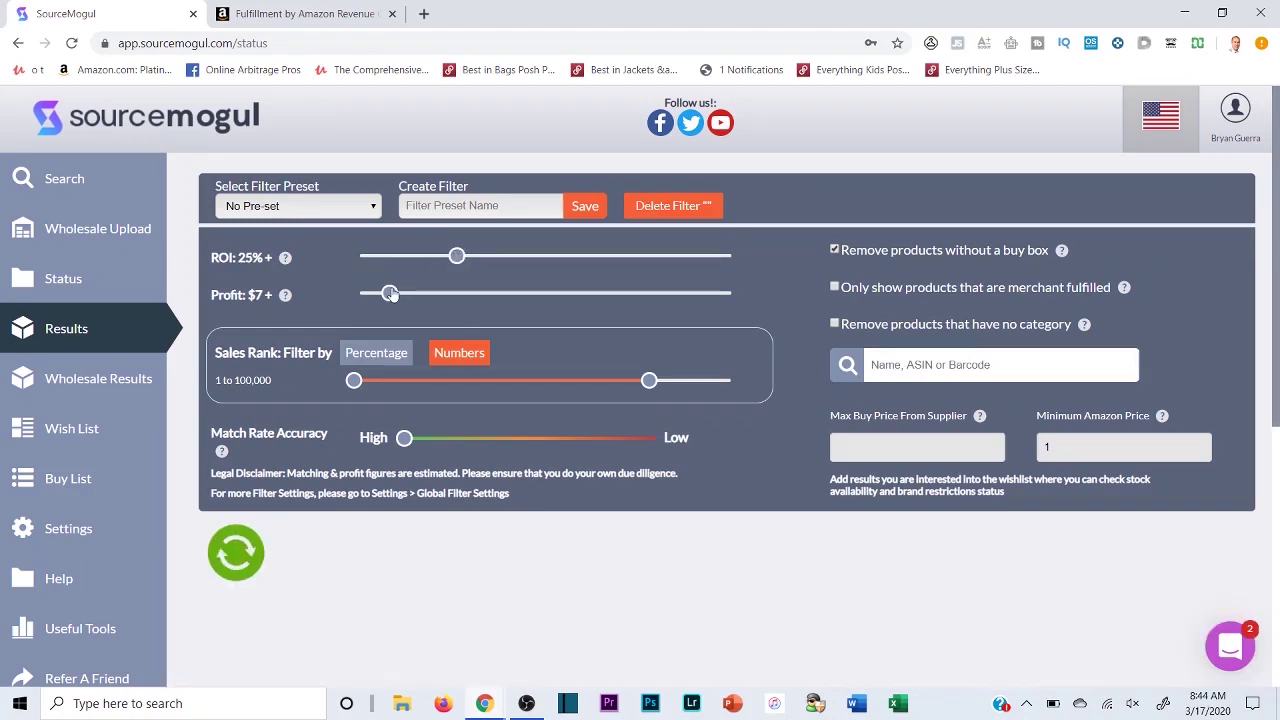
{"action": "left_click_drag", "start_coordinate": [389, 292], "coordinate": [386, 292]}
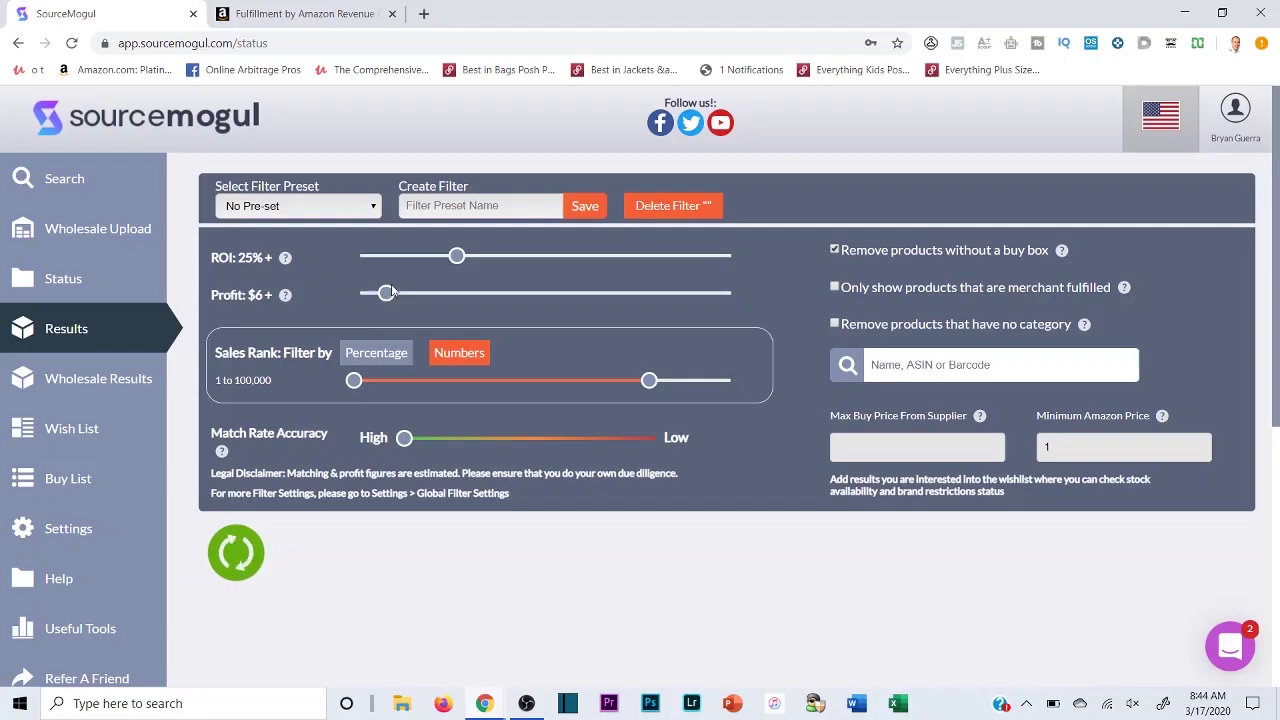
{"action": "scroll", "coordinate": [423, 494], "scroll_direction": "down", "scroll_amount": 2}
{"action": "scroll", "coordinate": [423, 494], "scroll_direction": "down", "scroll_amount": 5}
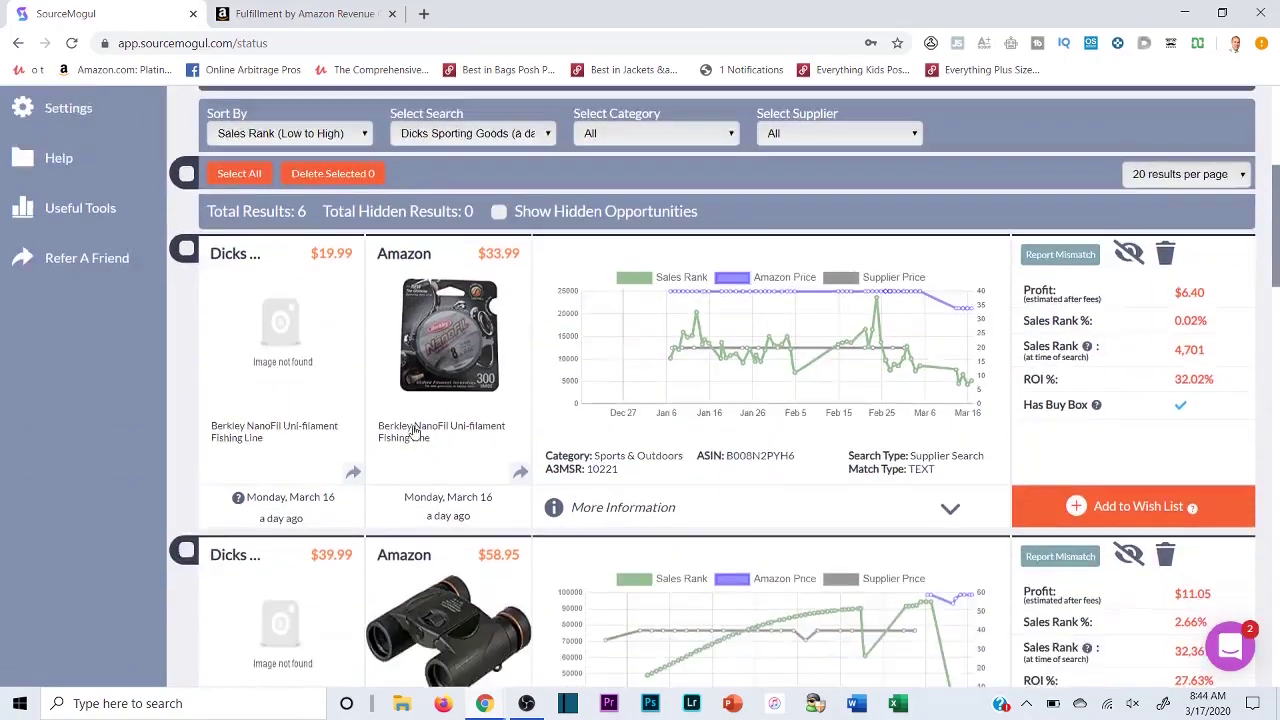
{"action": "scroll", "coordinate": [342, 366], "scroll_direction": "up", "scroll_amount": 2}
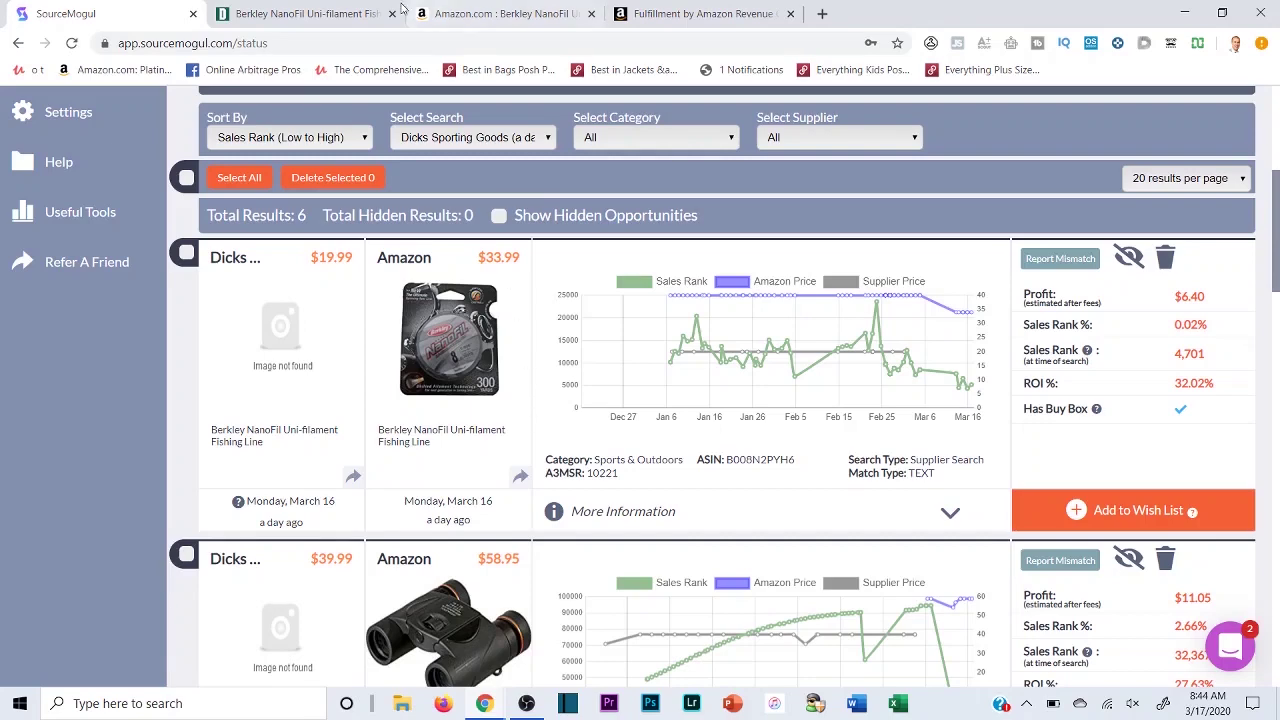
Step: Compare the Dick's and Amazon NanoFil listings and select Clear Mist on the Amazon listing
{"action": "key", "text": "ctrl+Tab"}
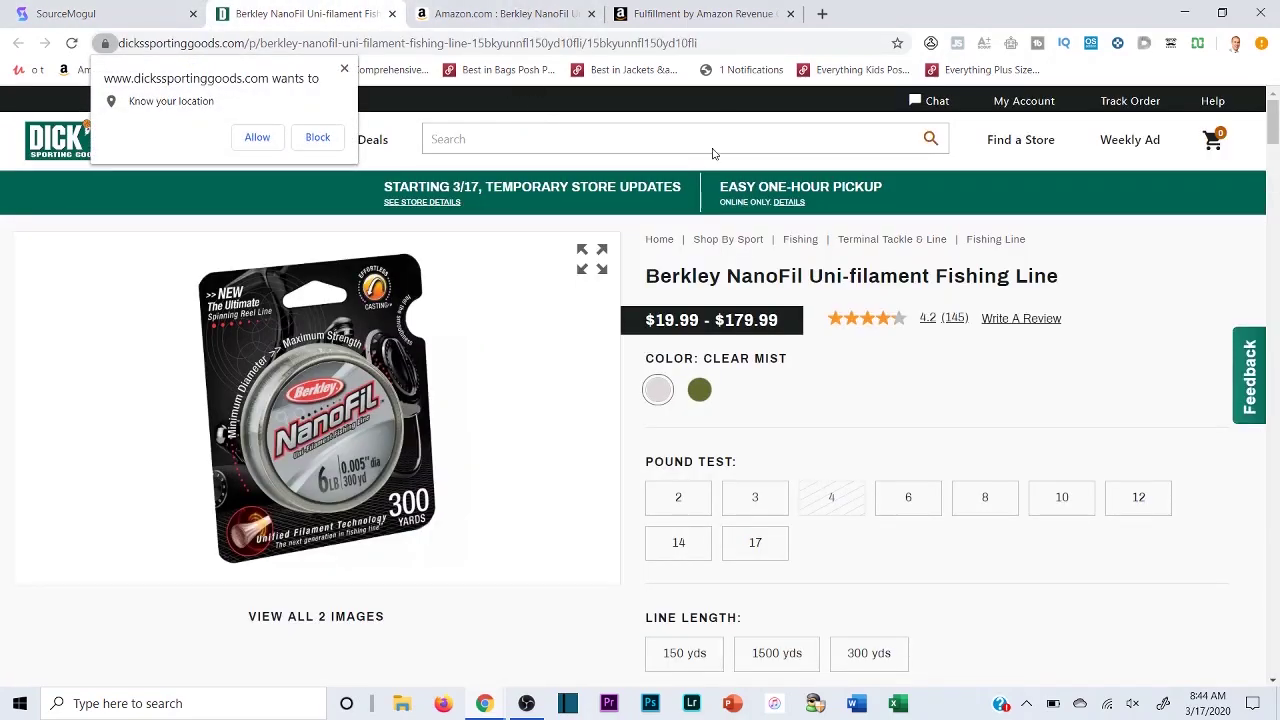
{"action": "left_click", "coordinate": [505, 10]}
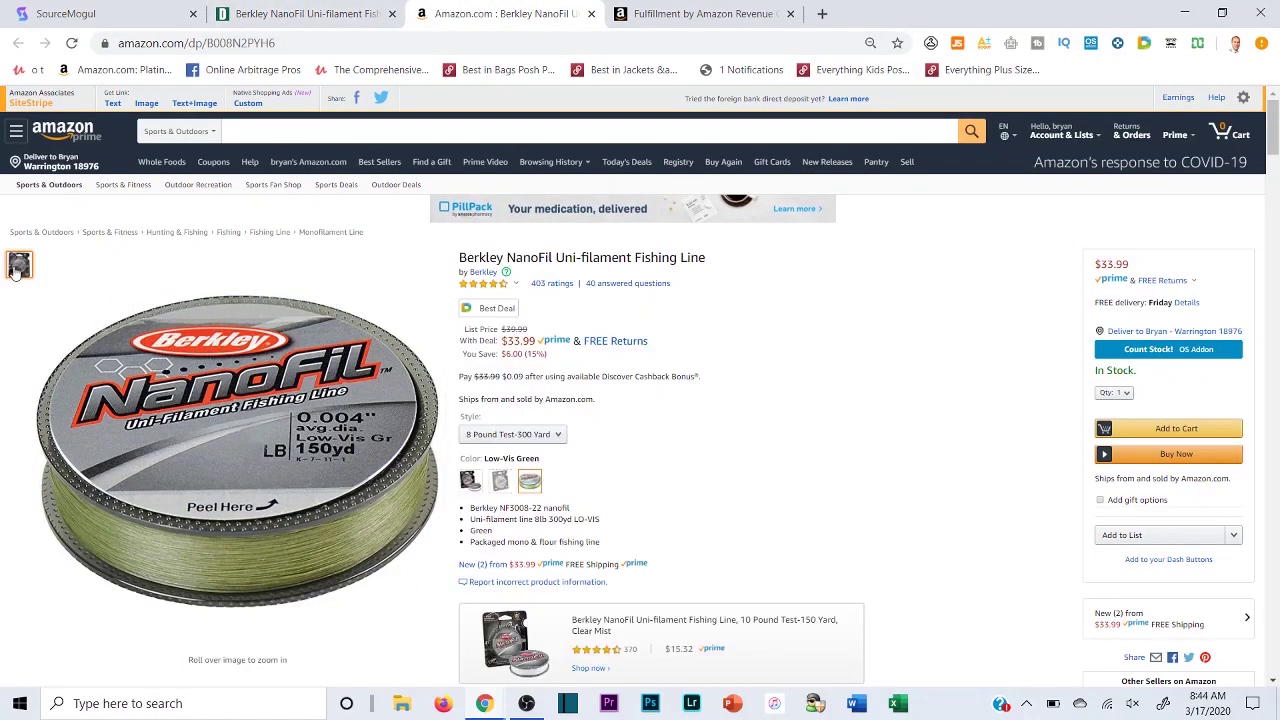
{"action": "key", "text": "ctrl+shift+Tab"}
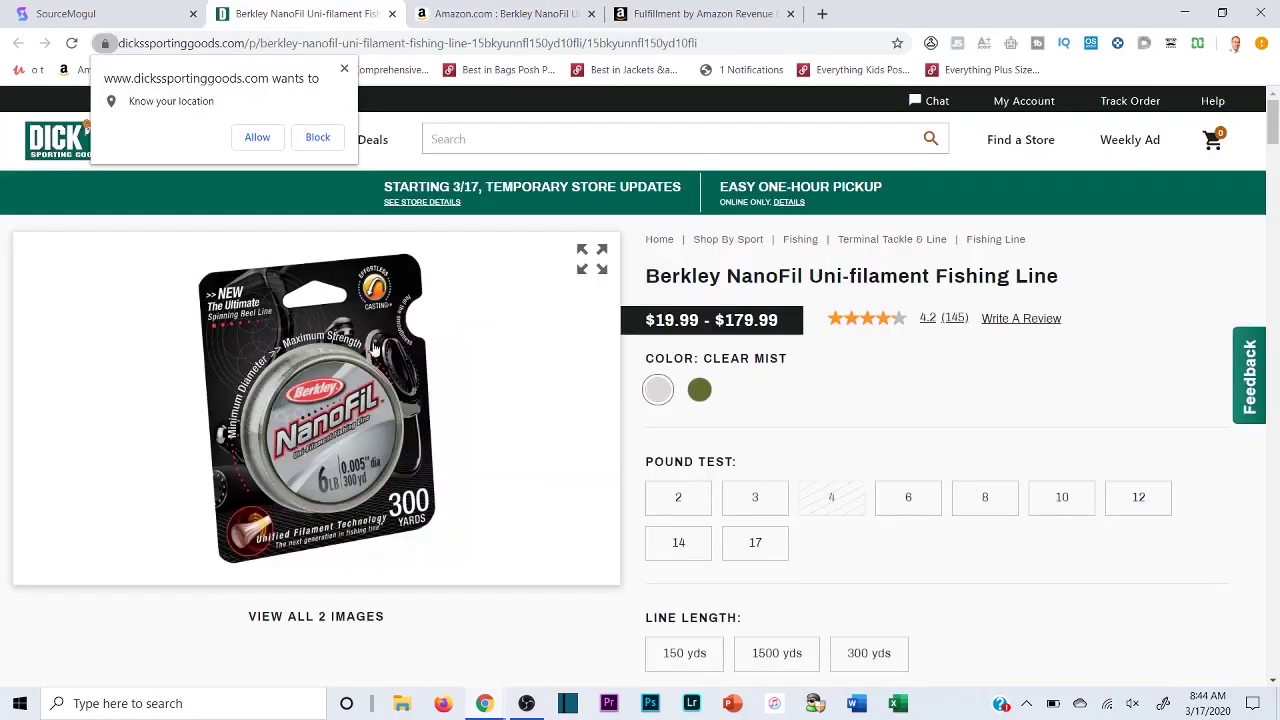
{"action": "key", "text": "ctrl+Tab"}
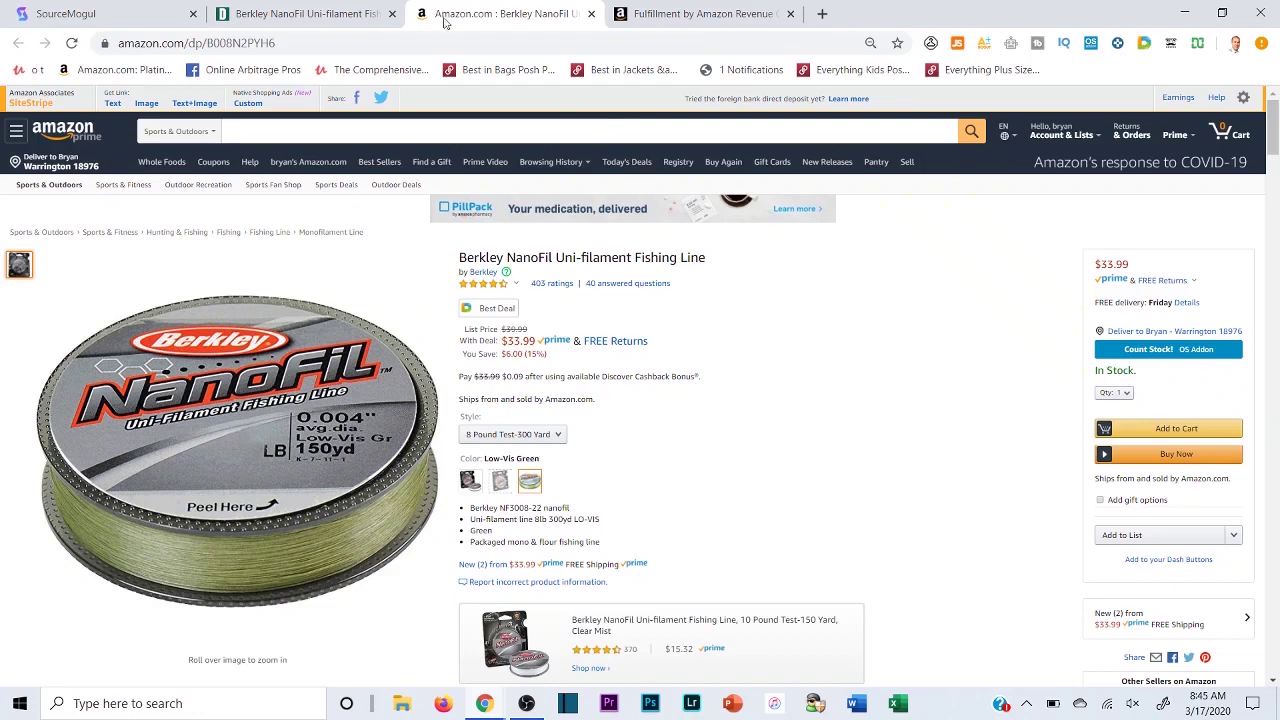
{"action": "left_click", "coordinate": [322, 10]}
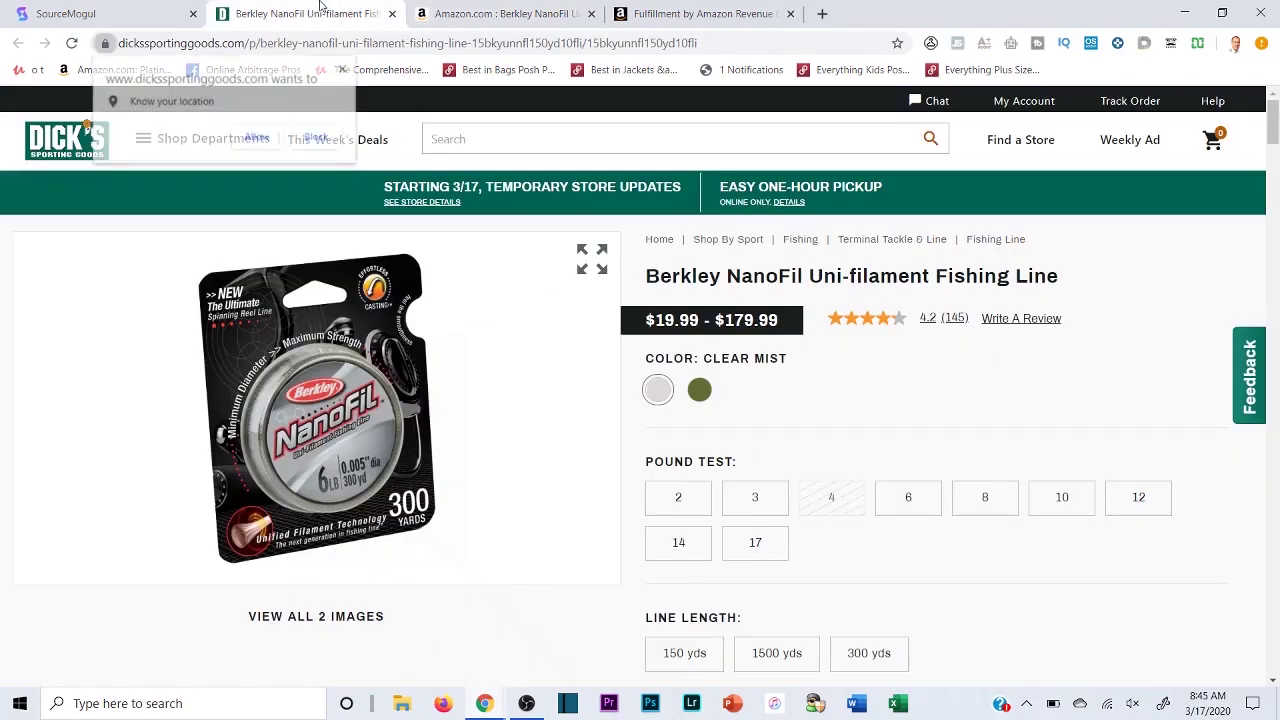
{"action": "left_click", "coordinate": [498, 10]}
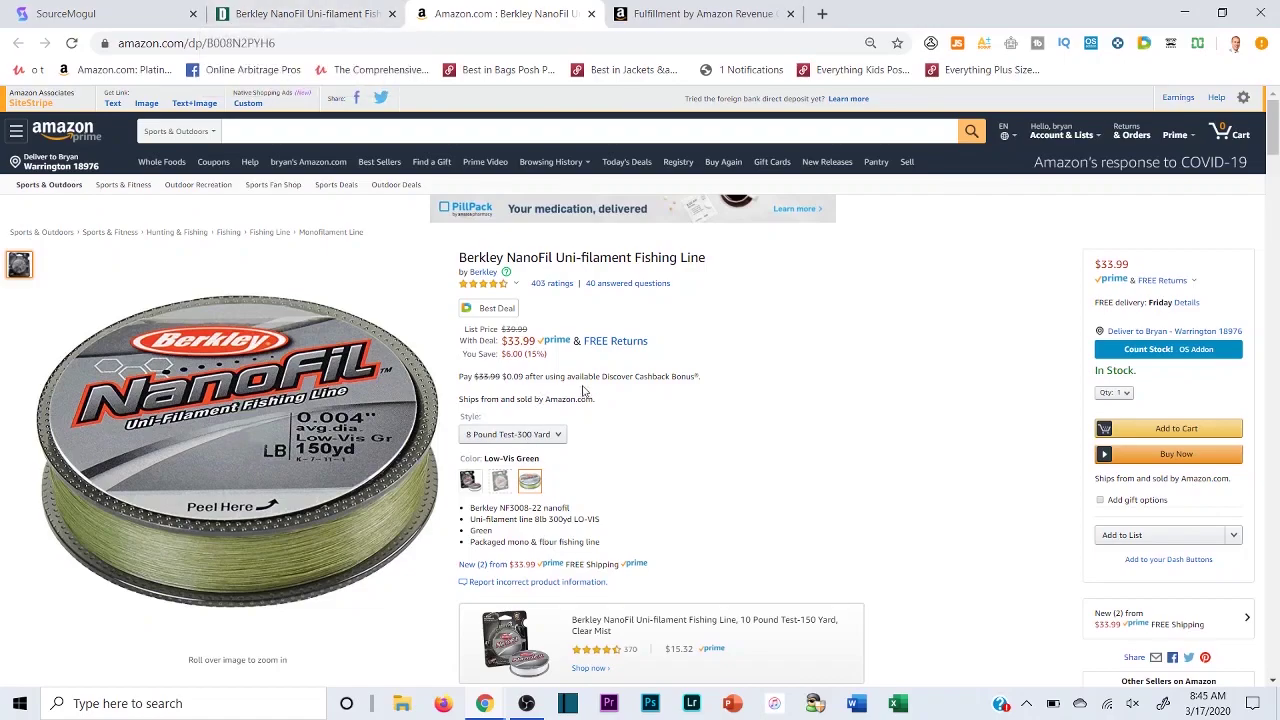
{"action": "scroll", "coordinate": [585, 390], "scroll_direction": "down", "scroll_amount": 6}
{"action": "scroll", "coordinate": [557, 463], "scroll_direction": "up", "scroll_amount": 6}
{"action": "scroll", "coordinate": [528, 420], "scroll_direction": "down", "scroll_amount": 3}
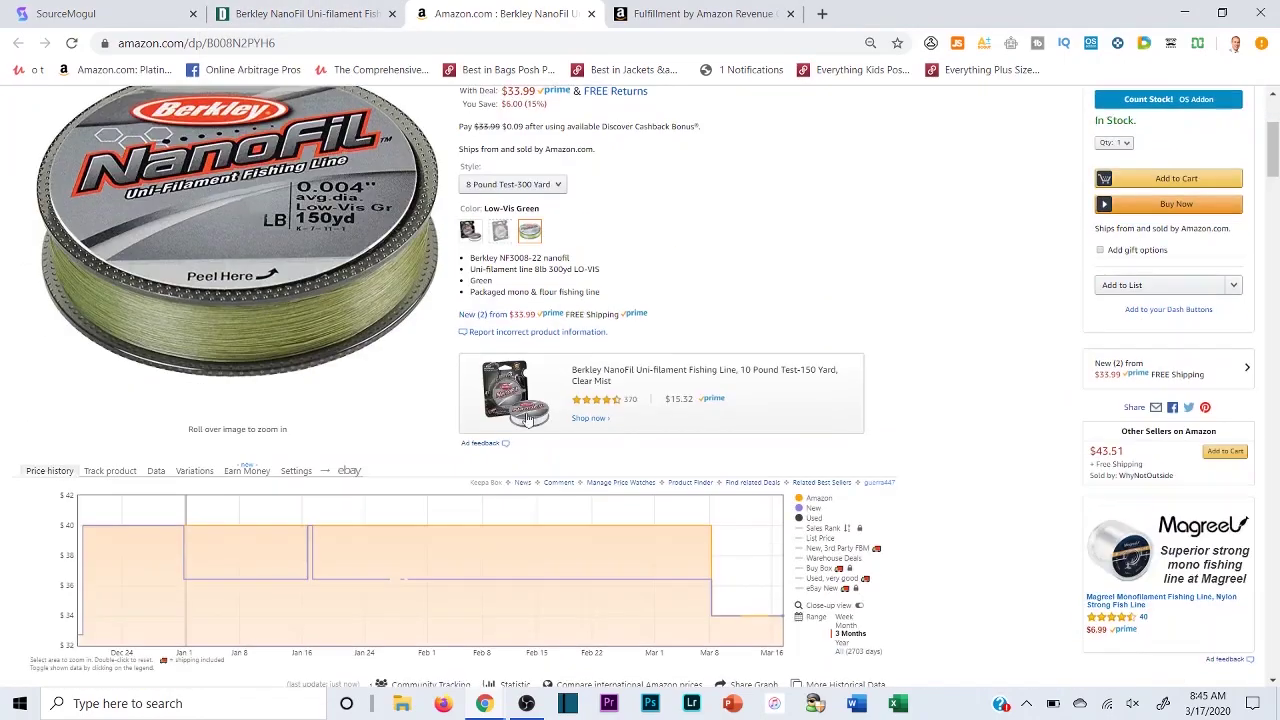
{"action": "left_click", "coordinate": [467, 235]}
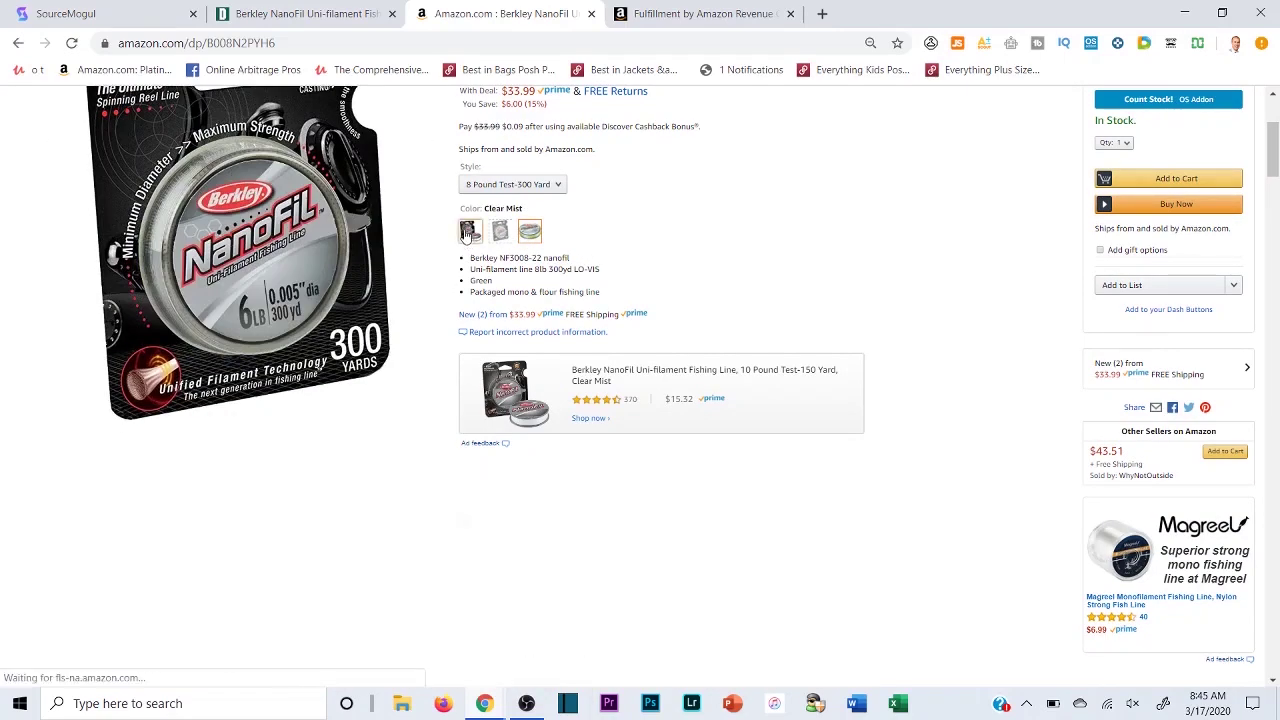
{"action": "key", "text": "ctrl+shift+Tab"}
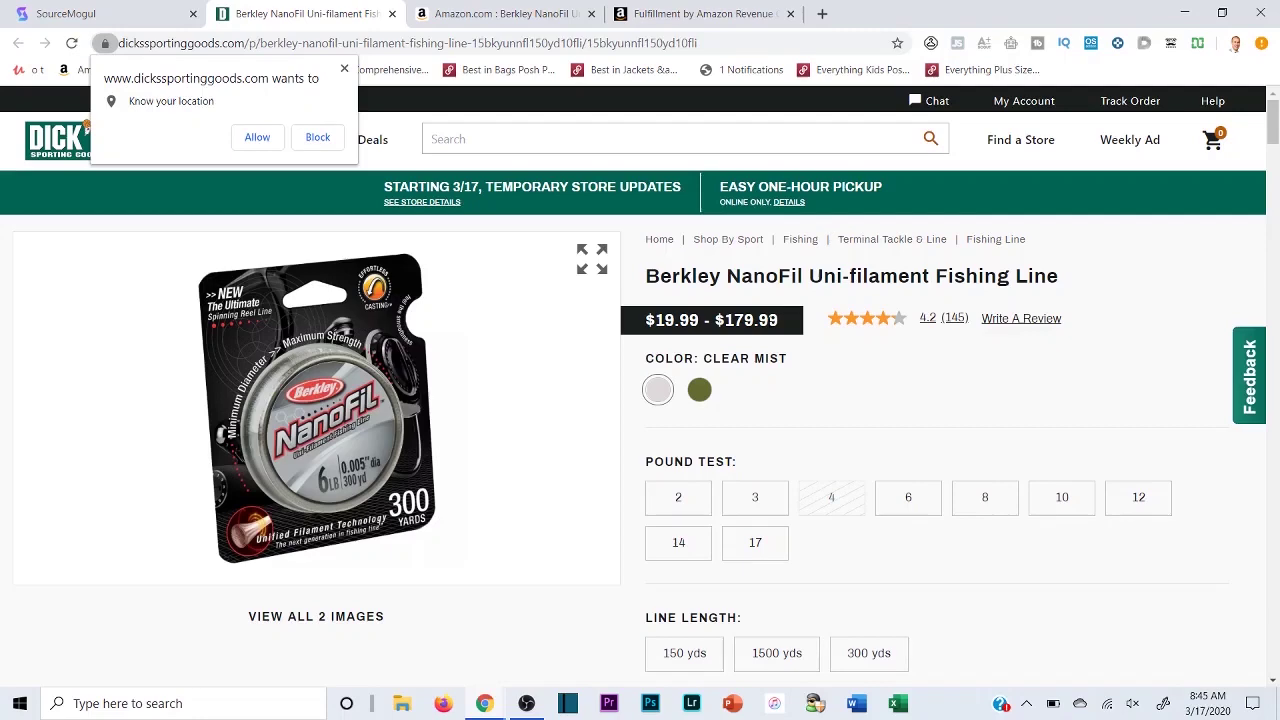
Step: Change the Dick's NanoFil variant from 6 lb to 8 lb pound test to match Amazon
{"action": "left_click", "coordinate": [560, 13]}
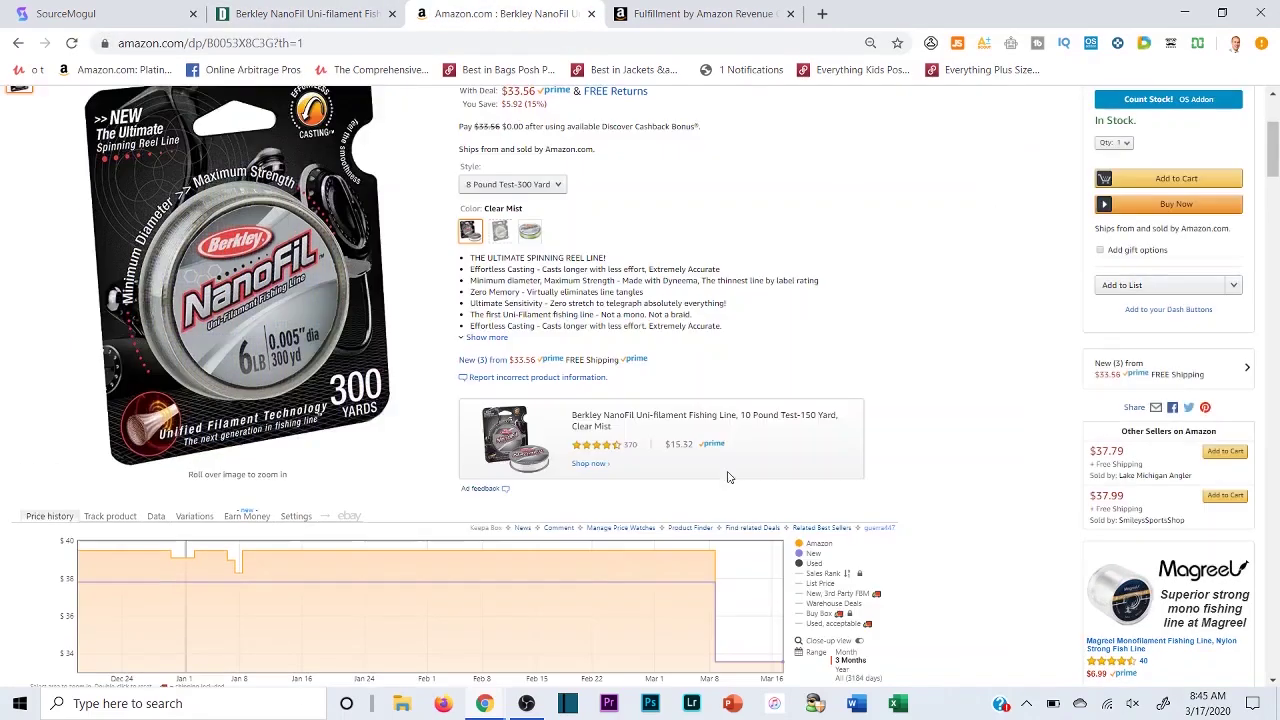
{"action": "scroll", "coordinate": [607, 323], "scroll_direction": "up", "scroll_amount": 2}
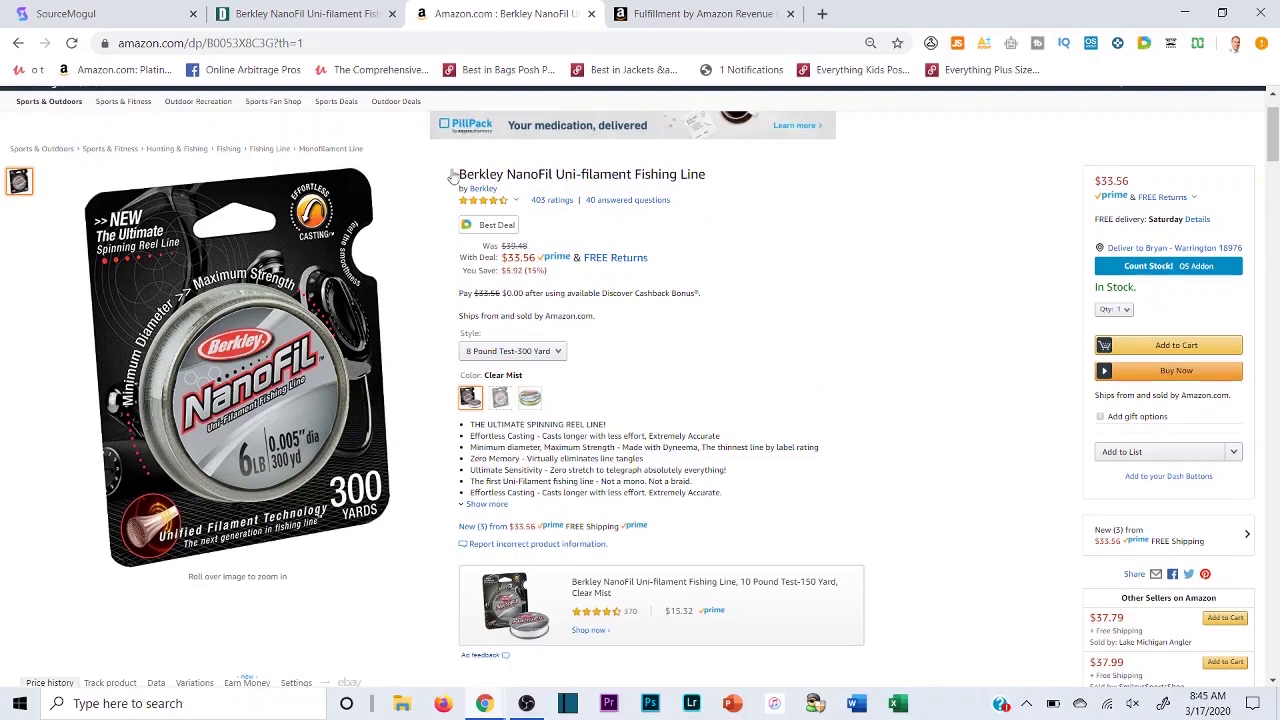
{"action": "left_click", "coordinate": [320, 14]}
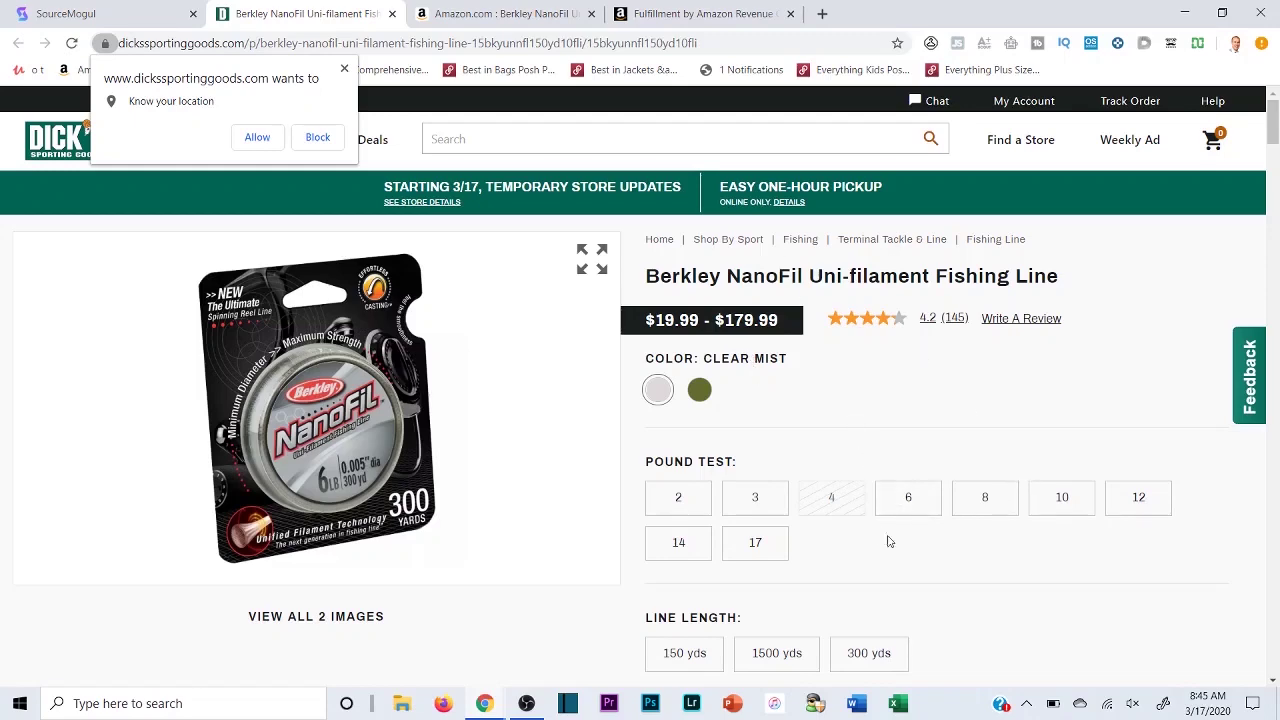
{"action": "left_click", "coordinate": [922, 505]}
{"action": "left_click", "coordinate": [505, 14]}
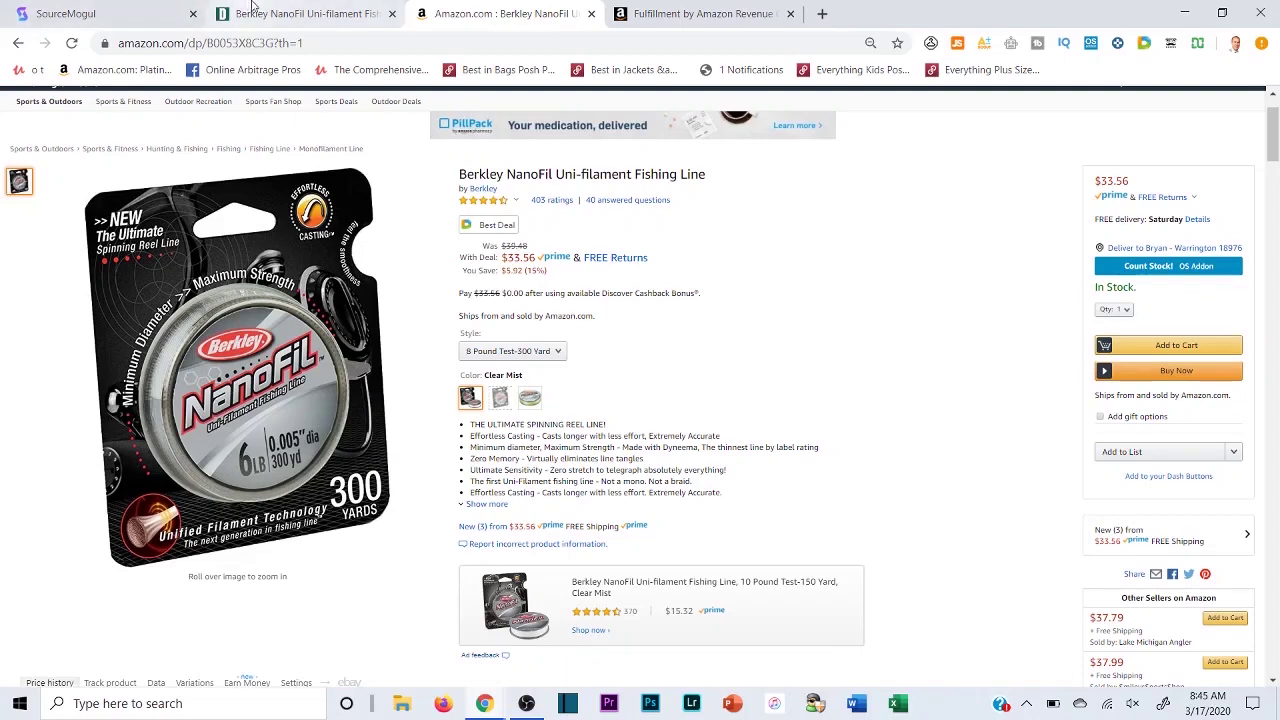
{"action": "left_click", "coordinate": [300, 14]}
{"action": "left_click", "coordinate": [975, 508]}
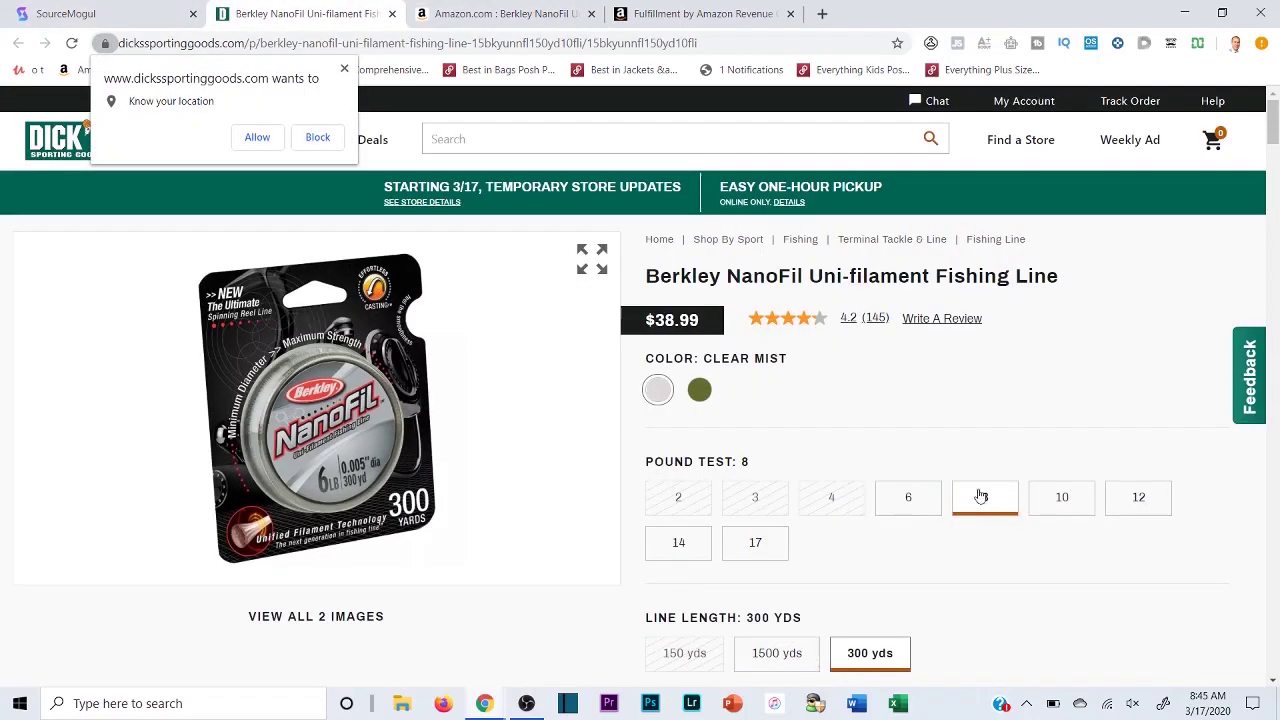
{"action": "scroll", "coordinate": [640, 400], "scroll_direction": "down", "scroll_amount": 2}
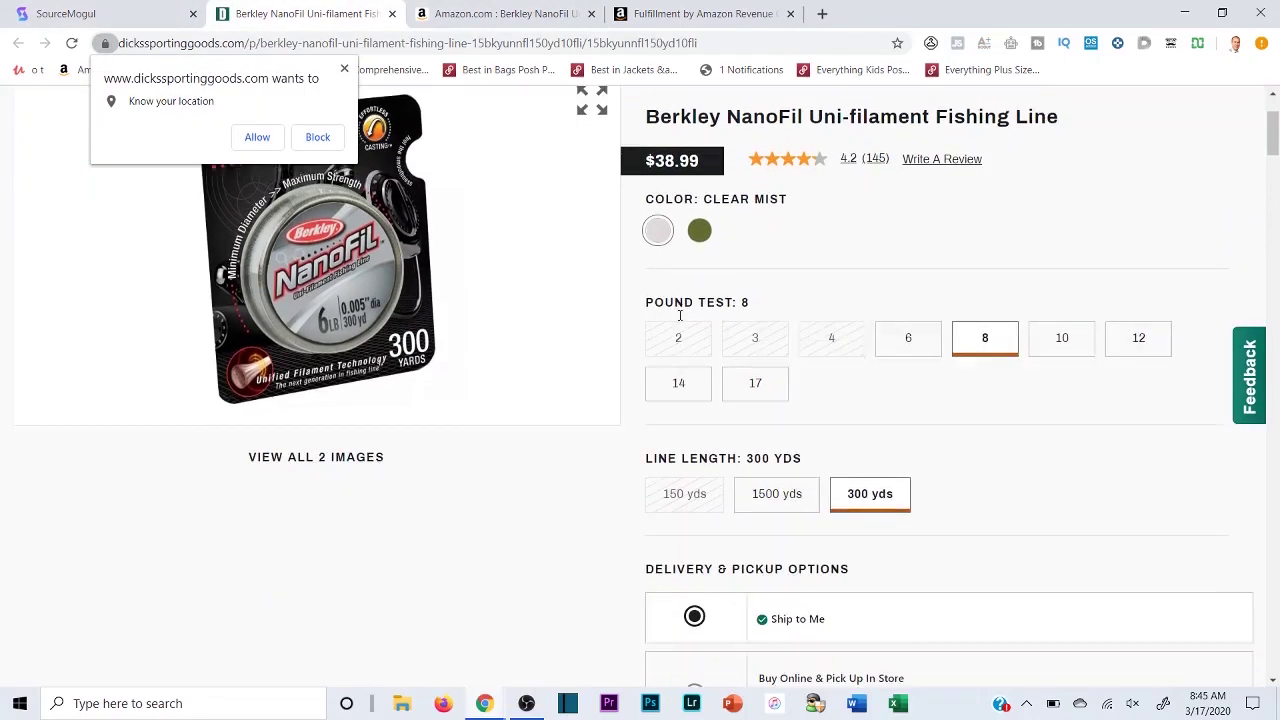
Step: Compare Dick's $38.99 price against Amazon's $33.56 deal, then return to SourceMogul results
{"action": "left_click", "coordinate": [534, 12]}
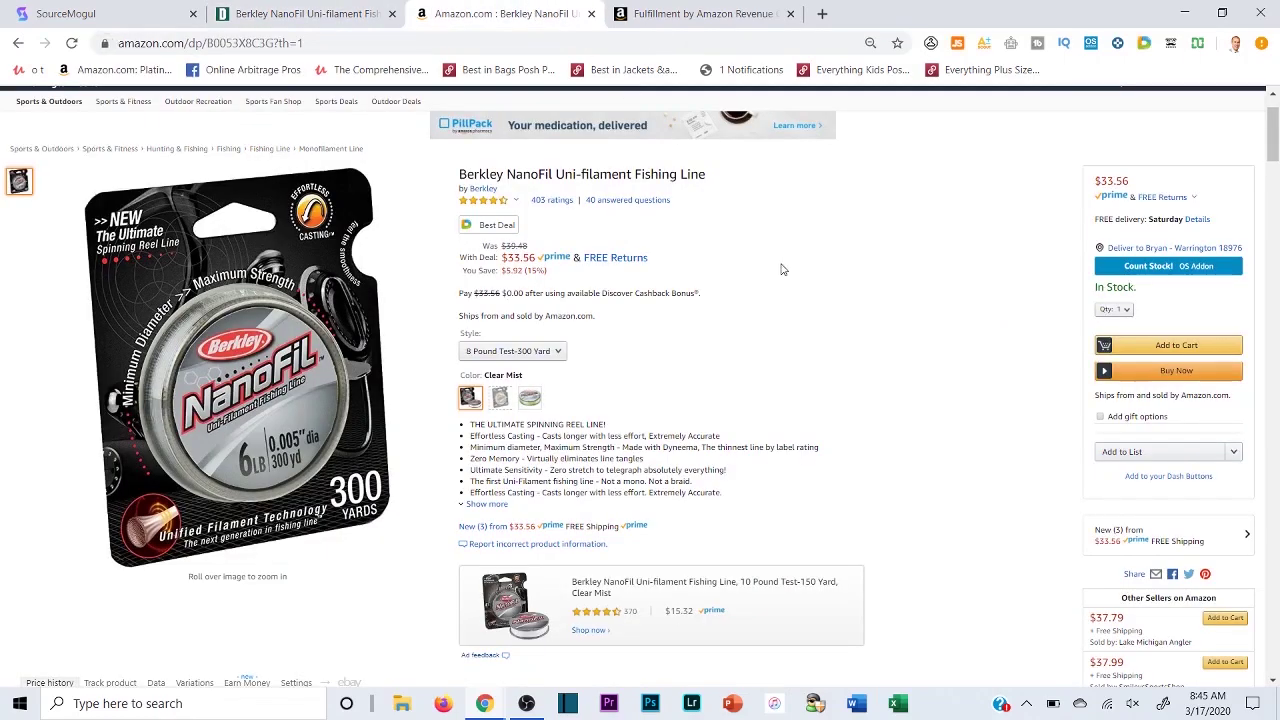
{"action": "left_click", "coordinate": [300, 13]}
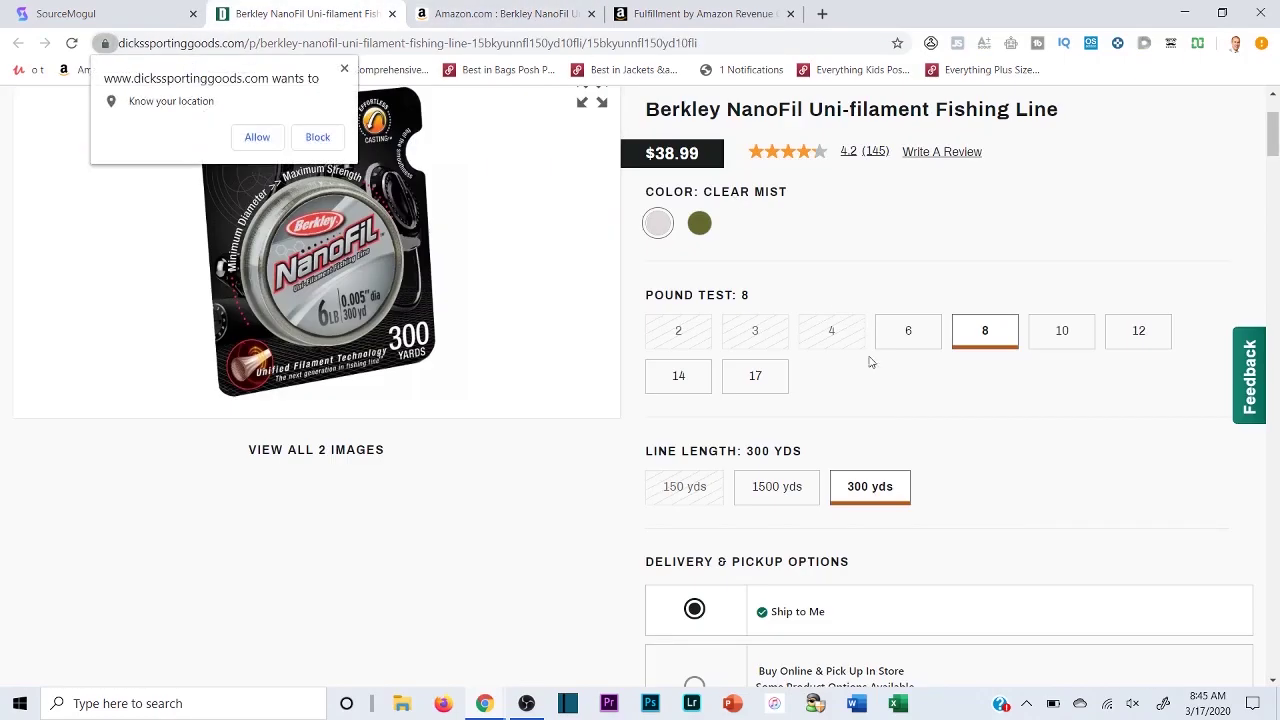
{"action": "scroll", "coordinate": [827, 446], "scroll_direction": "up", "scroll_amount": 2}
{"action": "left_click", "coordinate": [505, 13]}
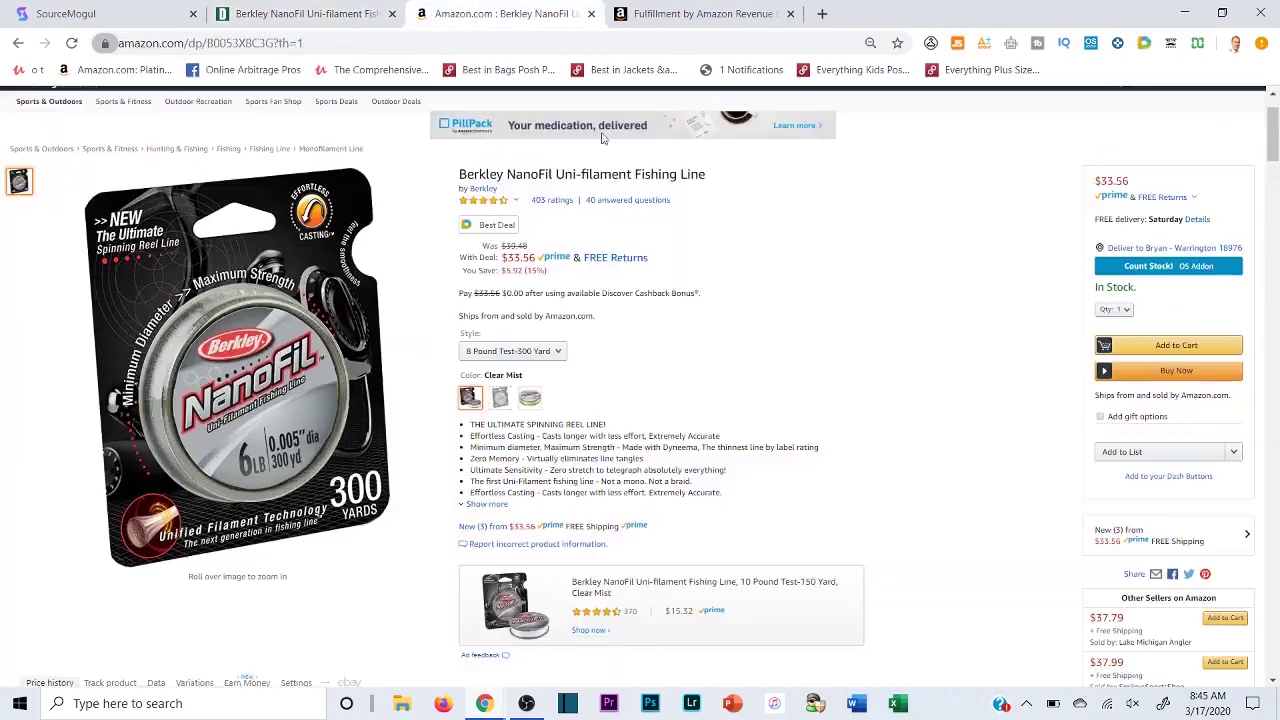
{"action": "left_click_drag", "start_coordinate": [503, 257], "coordinate": [538, 258]}
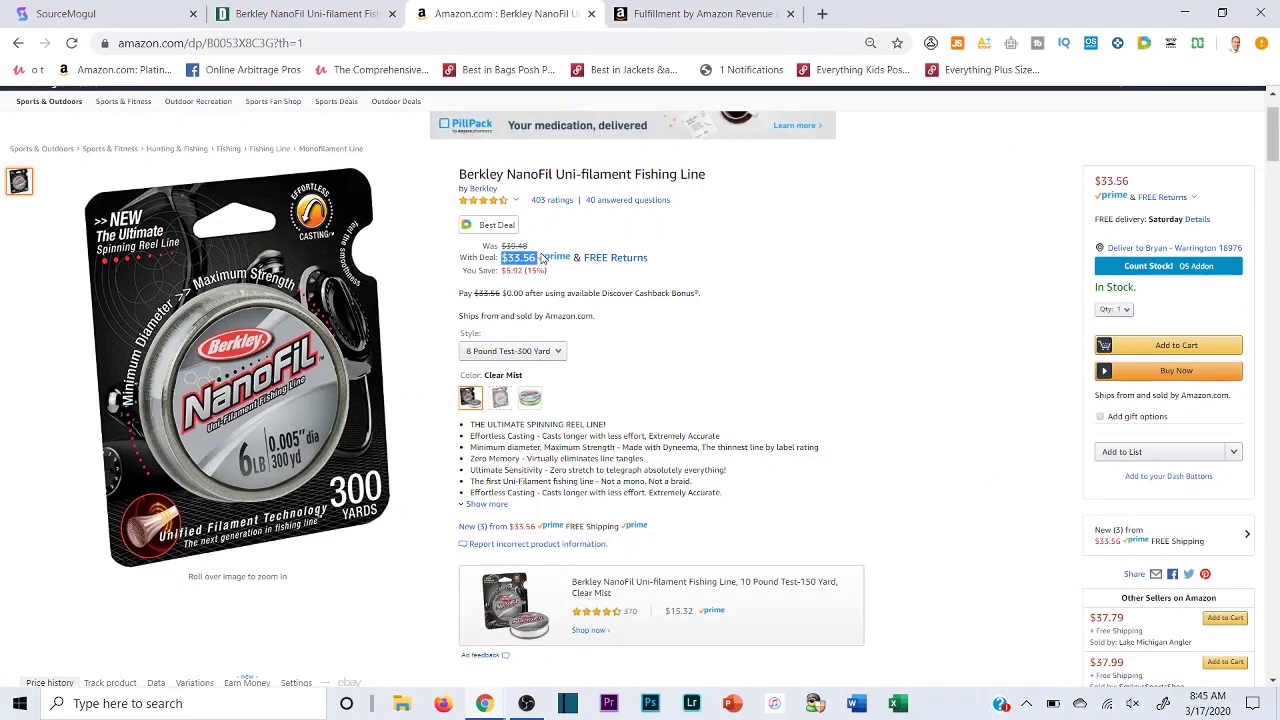
{"action": "left_click", "coordinate": [300, 13]}
{"action": "left_click", "coordinate": [88, 12]}
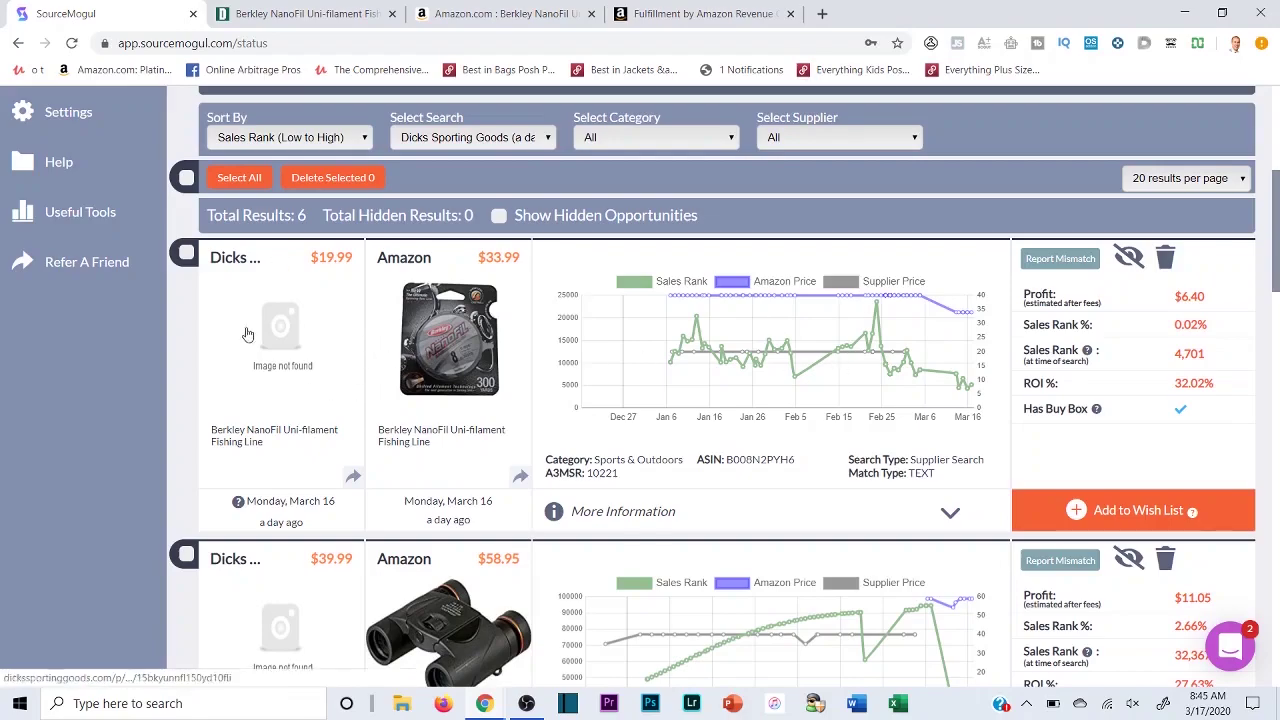
Step: Start a search-by-supplier scan of Bed Bath & Beyond from SourceMogul's Search page
{"action": "scroll", "coordinate": [244, 330], "scroll_direction": "down", "scroll_amount": 4}
{"action": "scroll", "coordinate": [586, 291], "scroll_direction": "down", "scroll_amount": 3}
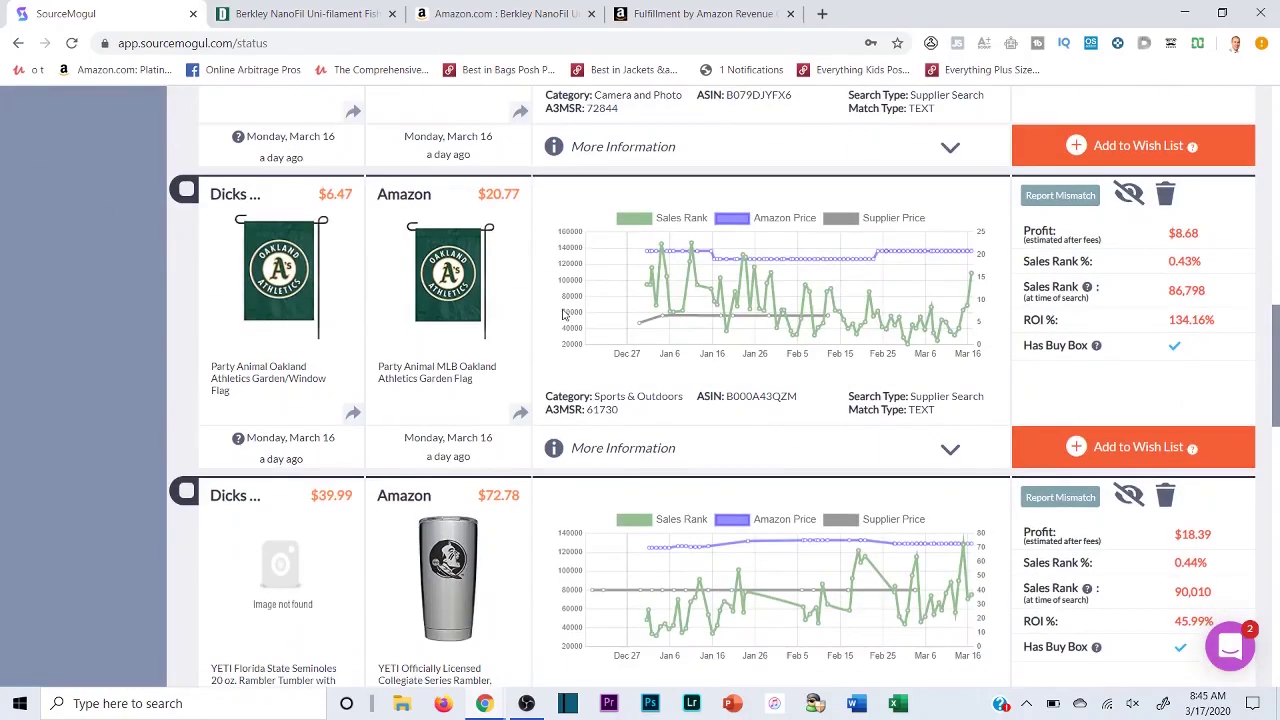
{"action": "scroll", "coordinate": [496, 253], "scroll_direction": "up", "scroll_amount": 12}
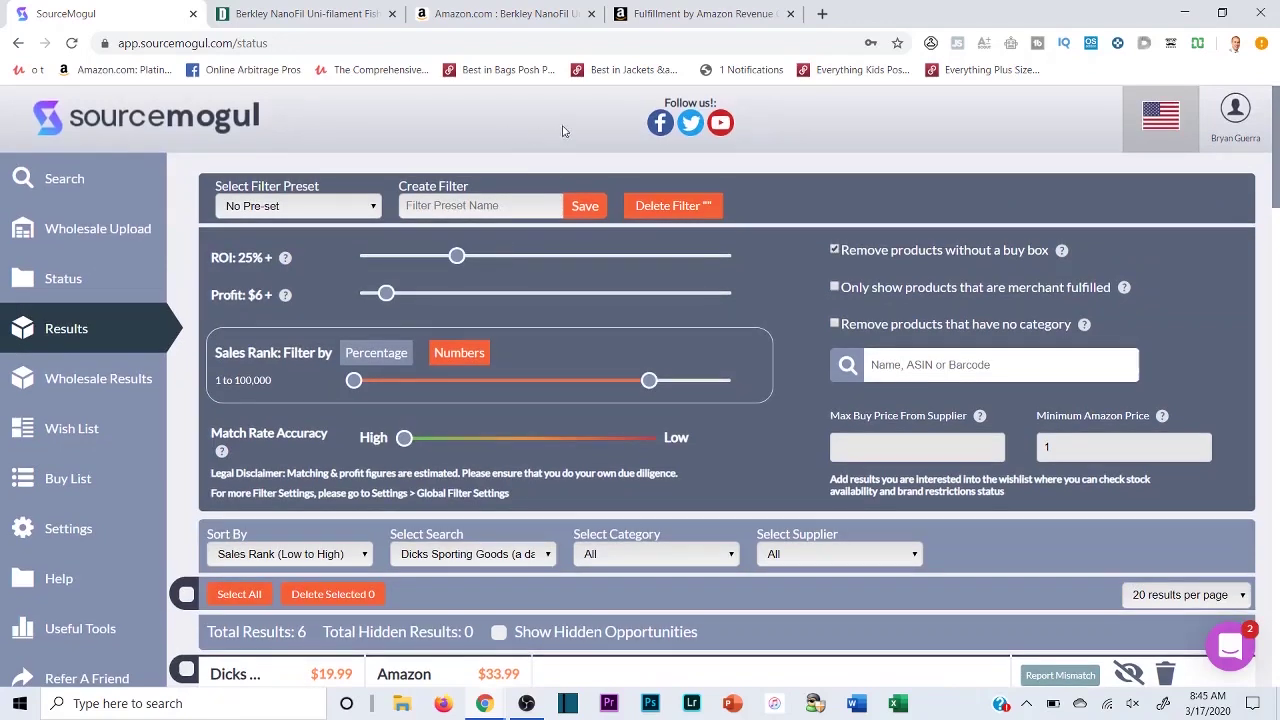
{"action": "left_click", "coordinate": [60, 178]}
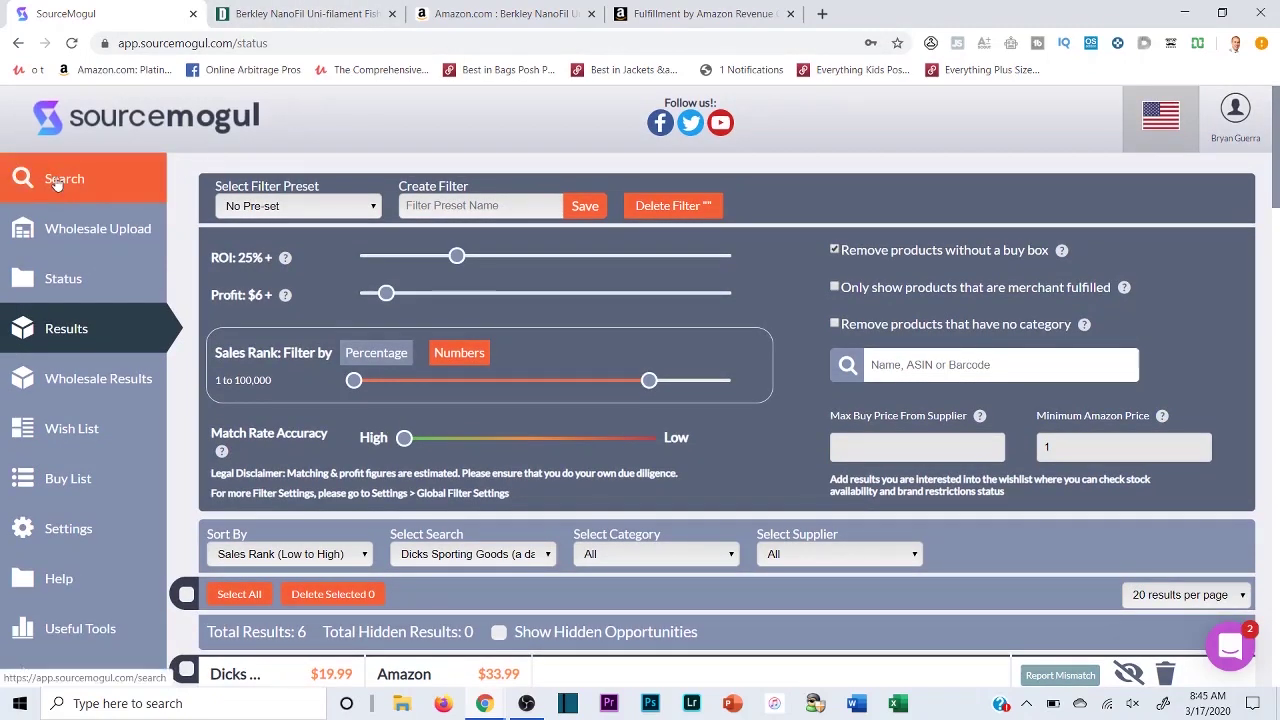
{"action": "left_click", "coordinate": [463, 558]}
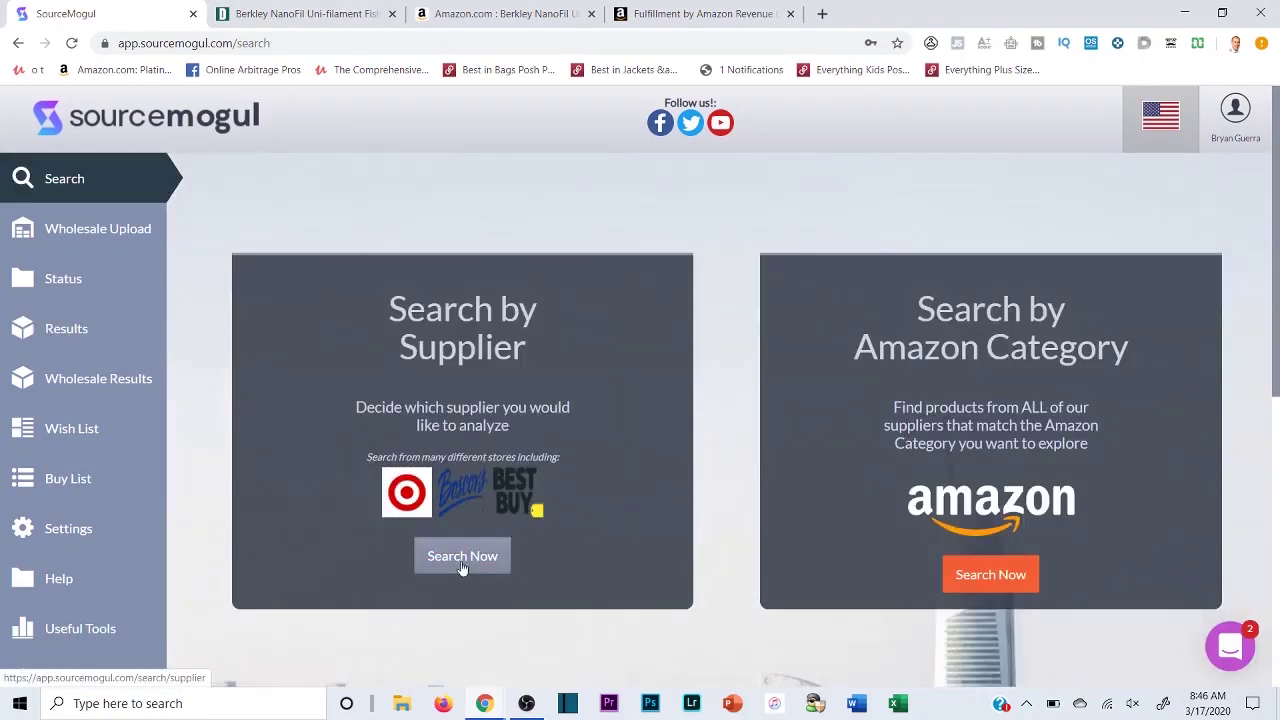
{"action": "scroll", "coordinate": [463, 556], "scroll_direction": "down", "scroll_amount": 10}
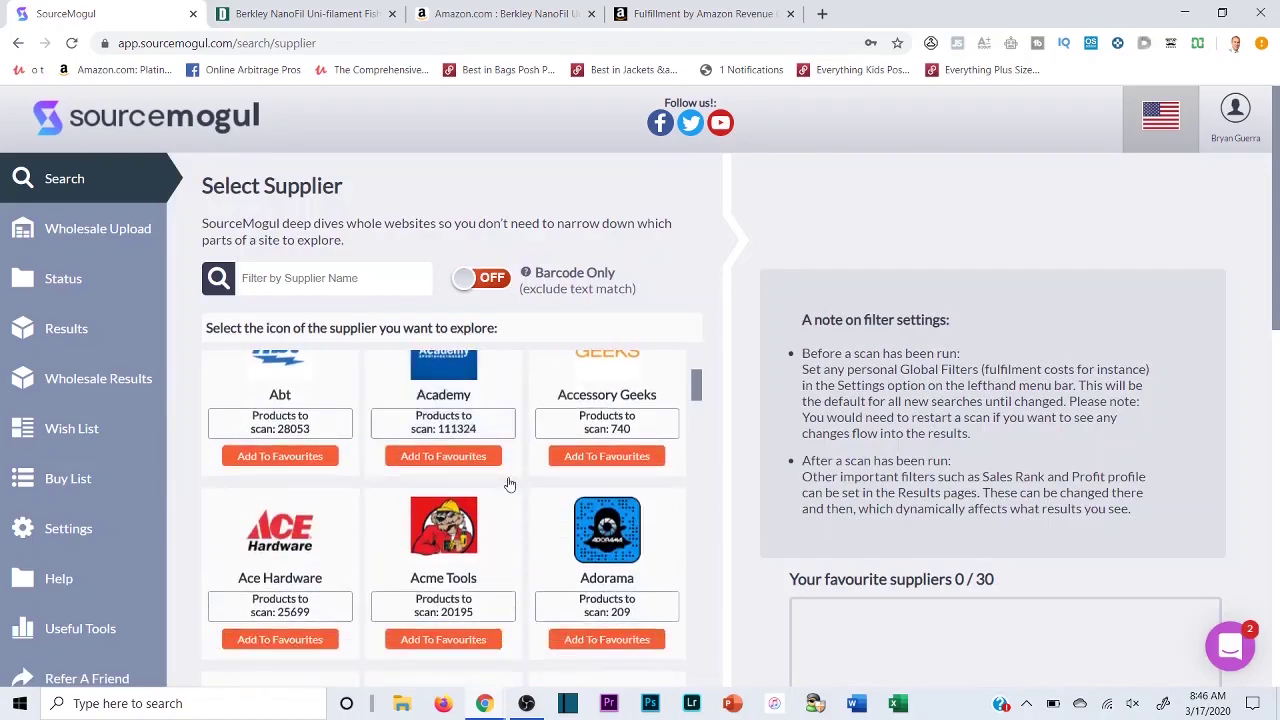
{"action": "scroll", "coordinate": [462, 490], "scroll_direction": "down", "scroll_amount": 3}
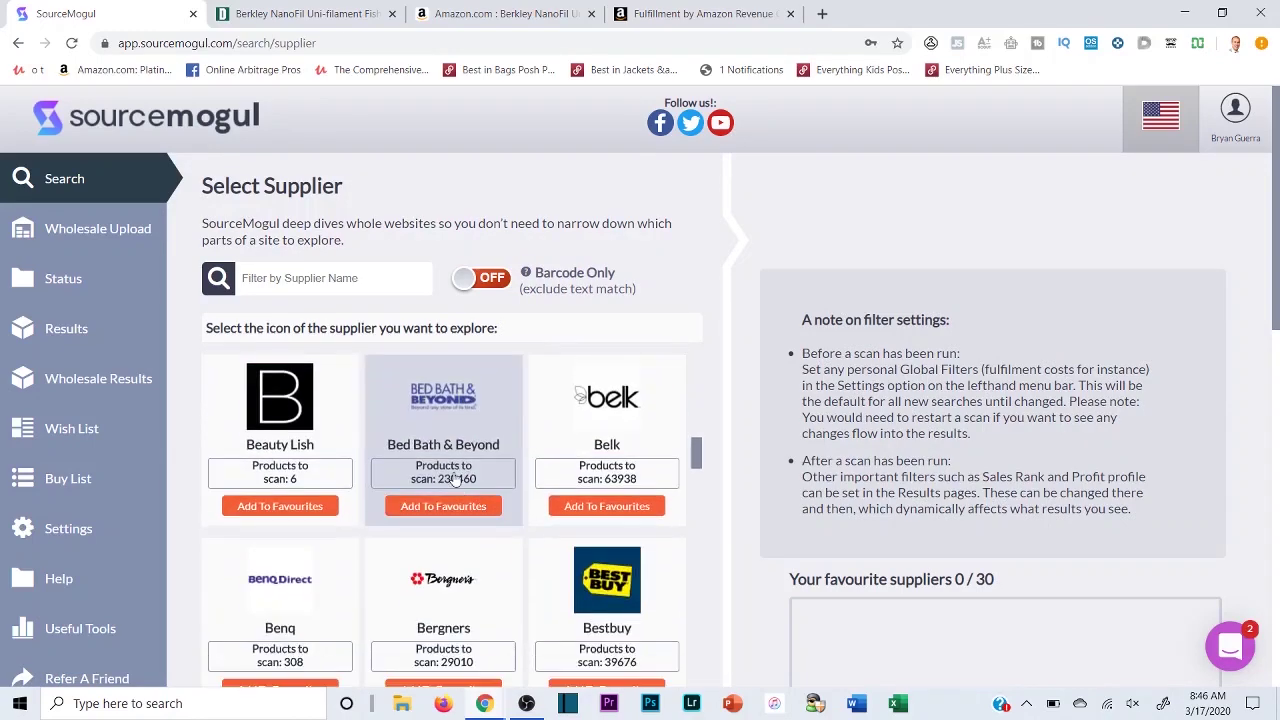
{"action": "left_click", "coordinate": [446, 378]}
{"action": "left_click", "coordinate": [903, 206]}
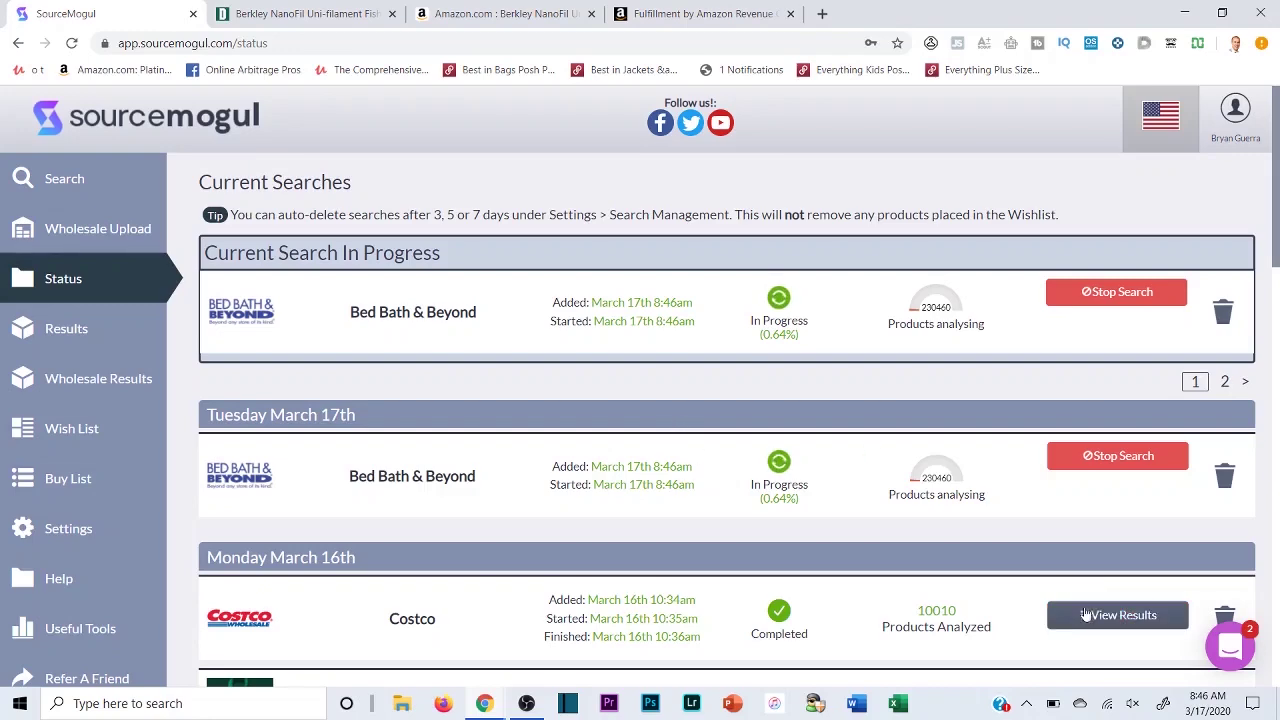
{"action": "scroll", "coordinate": [876, 440], "scroll_direction": "down", "scroll_amount": 3}
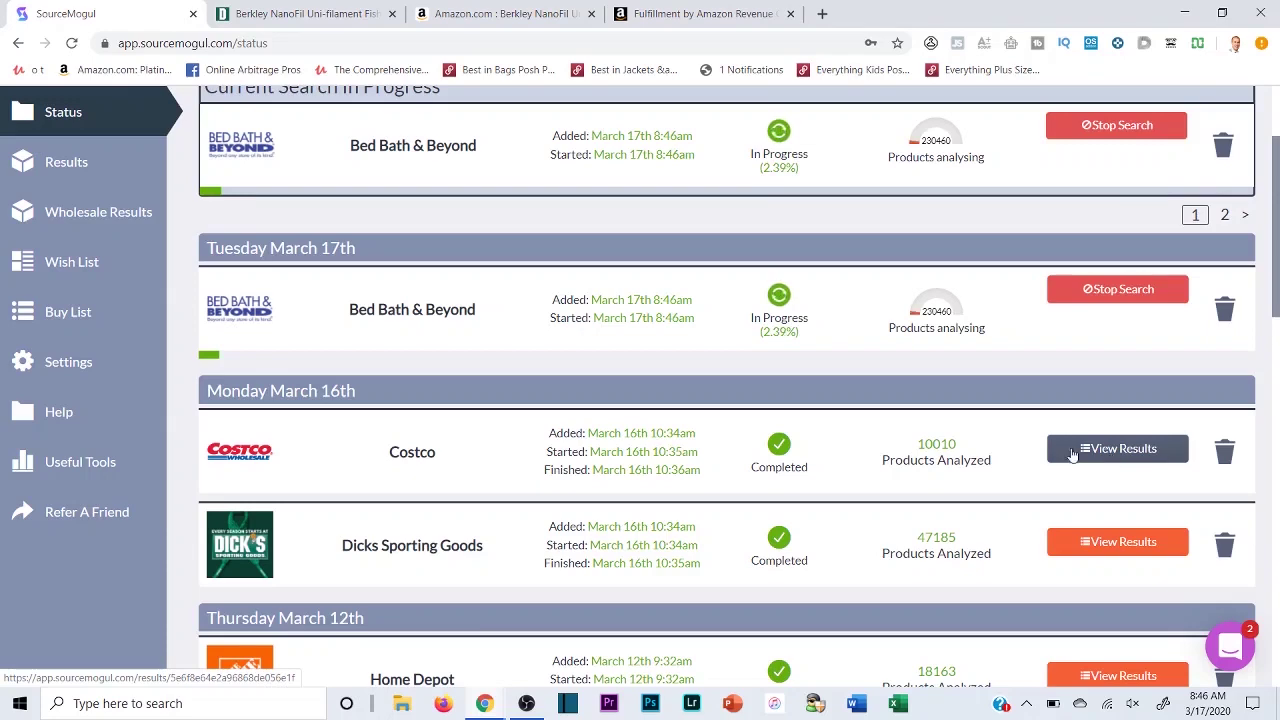
{"action": "scroll", "coordinate": [696, 244], "scroll_direction": "up", "scroll_amount": 2}
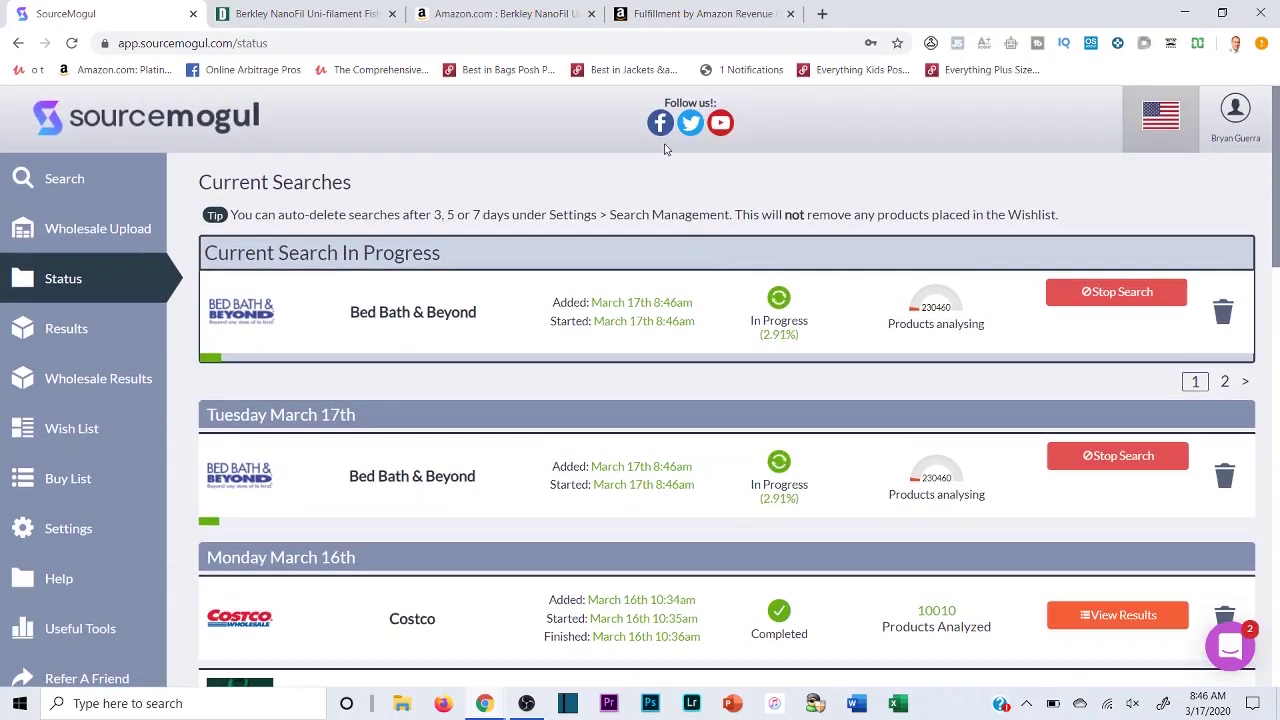